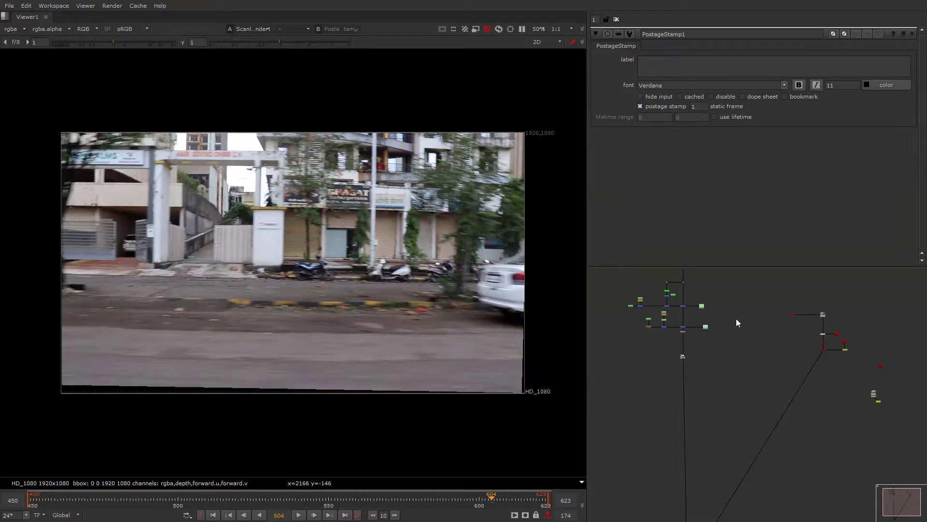
Display the green-screen driver plate and create a Keyer node below it.
left_click_drag(714, 360, 678, 359, "alt")
middle_click_drag(675, 355, 685, 365, "alt")
left_click_drag(685, 364, 737, 414)
key("1")
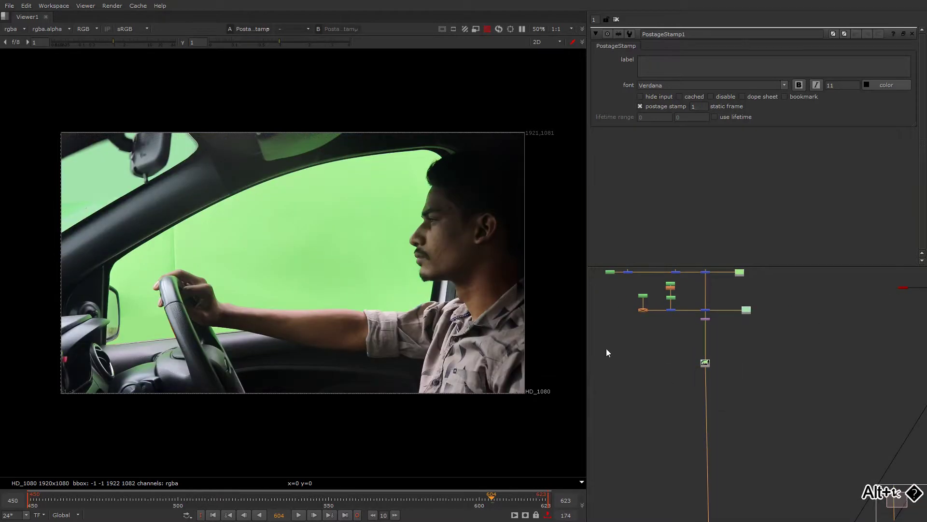
middle_click_drag(689, 367, 697, 345, "alt")
left_click(697, 344)
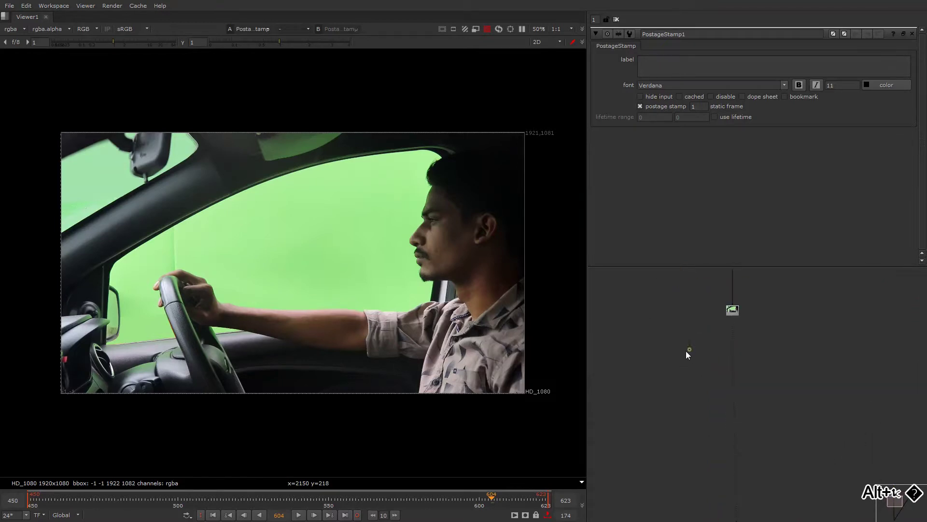
key("Tab")
type("keyer")
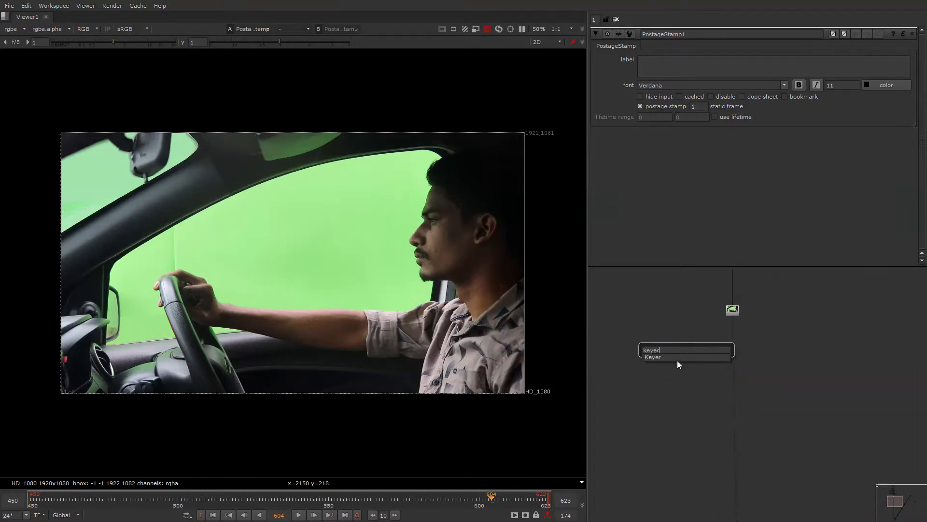
key("Return")
Connect the Keyer to the plate through a dot and check its color and alpha channels in the viewer.
left_click_drag(684, 349, 657, 355)
double_click(729, 312)
key("1")
double_click(657, 355)
key("a")
key("g")
key("a")
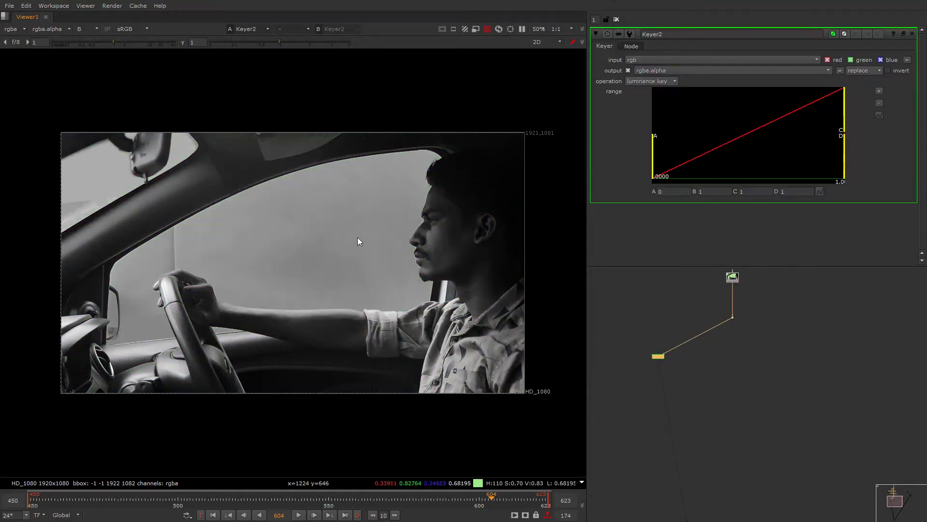
key("g")
Set the Keyer to an inverted green keyer and tighten its alpha range to A about 0.049 and B about 0.683.
left_click(652, 81)
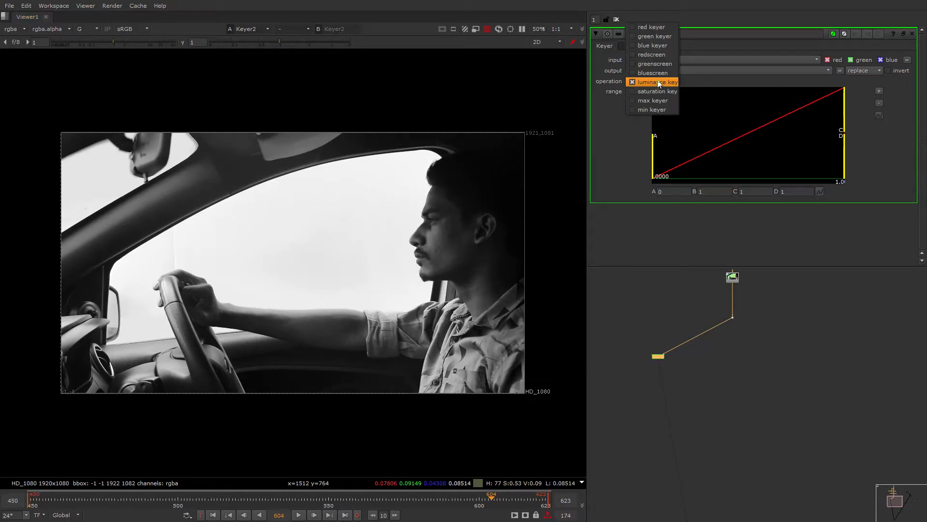
left_click(666, 40)
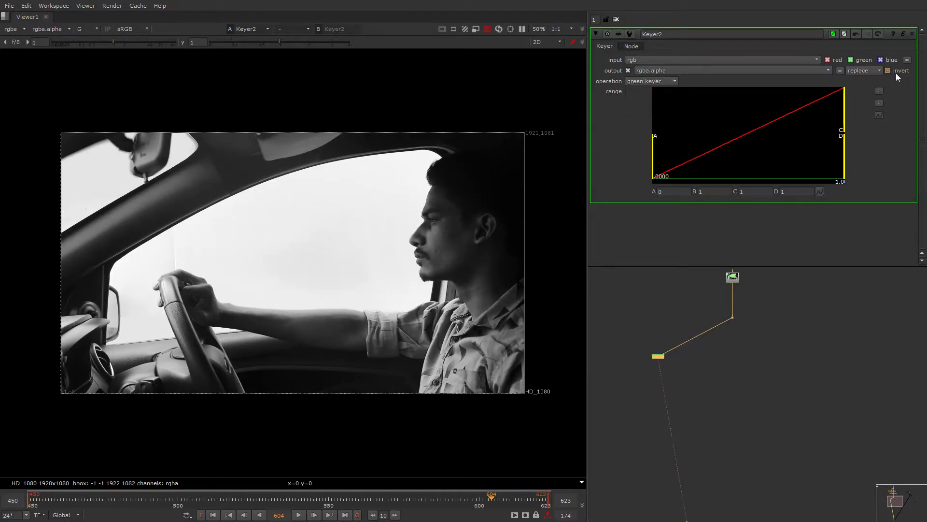
left_click(894, 71)
key("a")
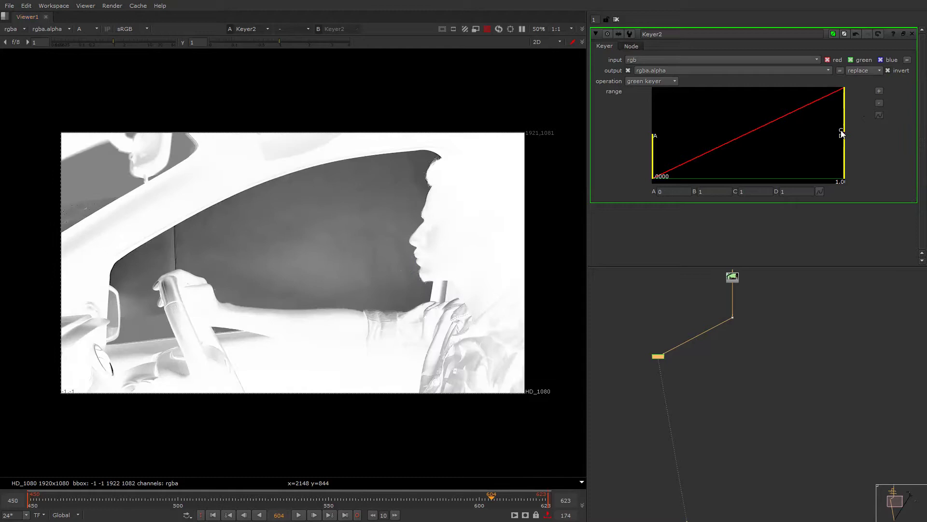
left_click_drag(842, 132, 808, 129)
left_click_drag(654, 172, 698, 166)
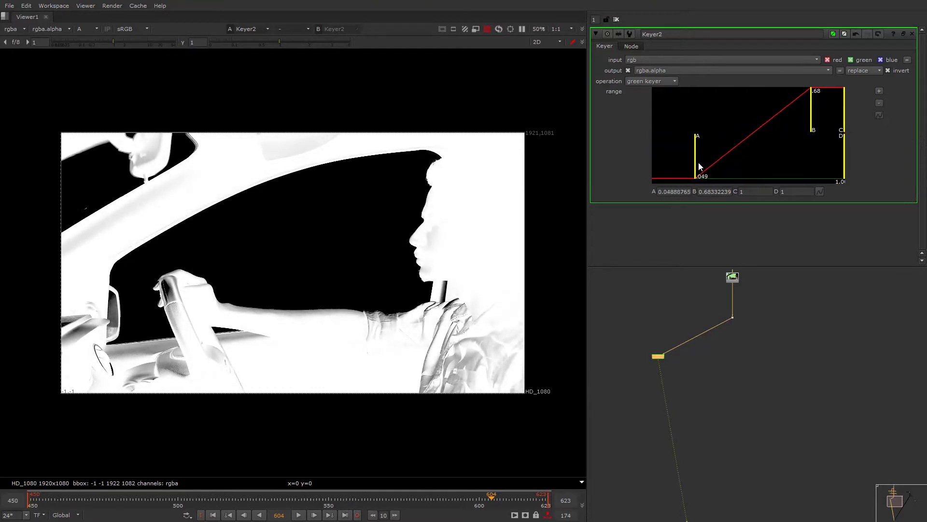
Insert a corner dot on the Keyer's input wire and arrange the key branch at right angles to the plate's main pipe.
scroll(720, 331, "up", 2)
left_click(690, 323)
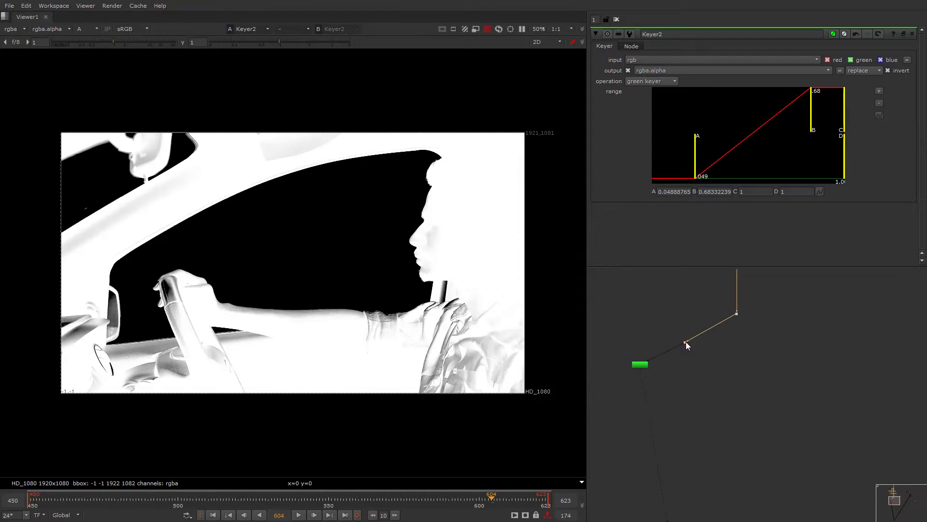
left_click_drag(686, 341, 639, 314, "ctrl")
left_click_drag(718, 290, 772, 341)
key("1")
middle_click_drag(778, 330, 696, 320)
key("a")
middle_click_drag(757, 317, 735, 333, "alt")
middle_click_drag(736, 333, 754, 403)
middle_click_drag(729, 343, 754, 346, "alt")
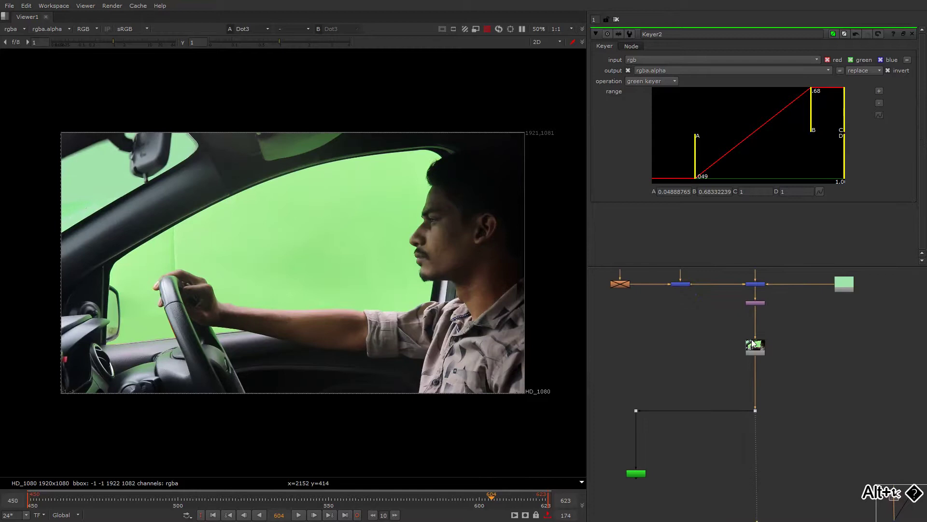
Insert a Shuffle node directly below the plate's postage stamp and view the plate's existing alpha.
double_click(752, 347)
key("Tab")
type("shu")
left_click(734, 354)
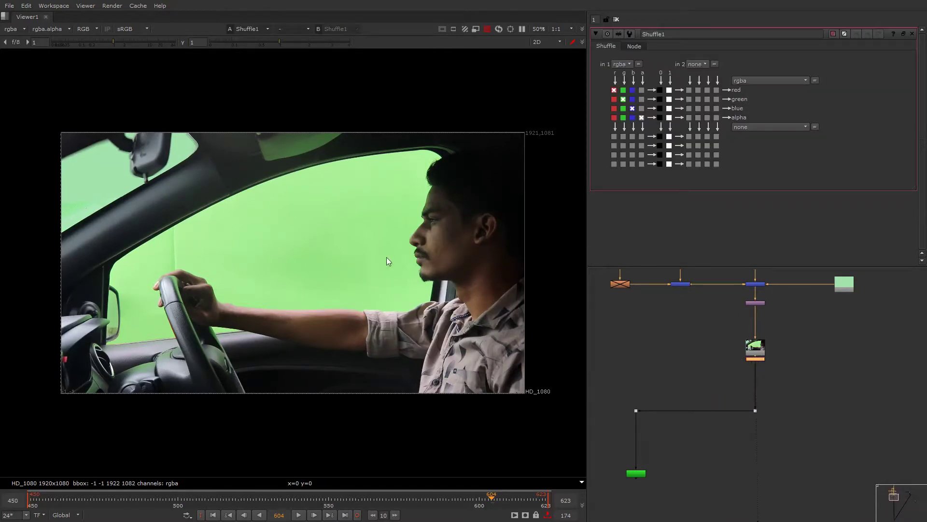
middle_click_drag(795, 362, 821, 363, "alt")
key("a")
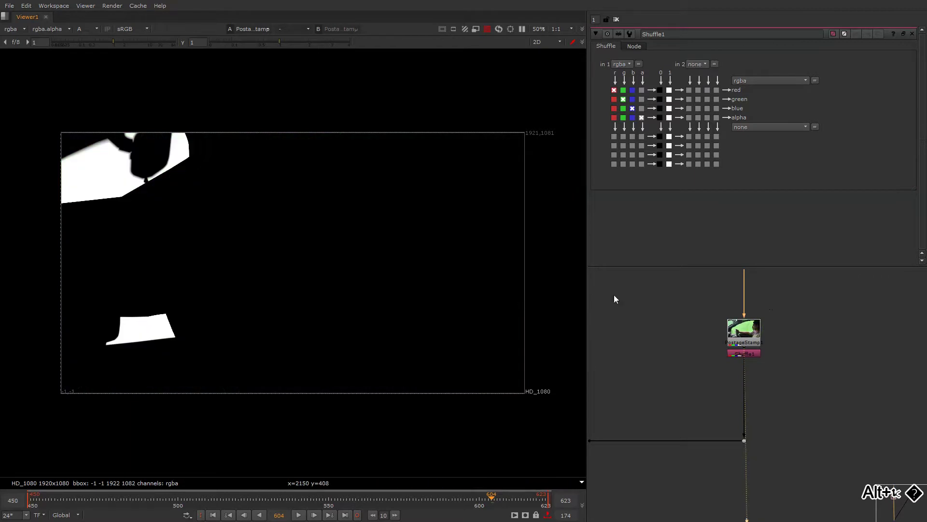
Set the Shuffle's alpha output to constant 1 (white) and toggle the node to compare the result.
left_click(753, 354)
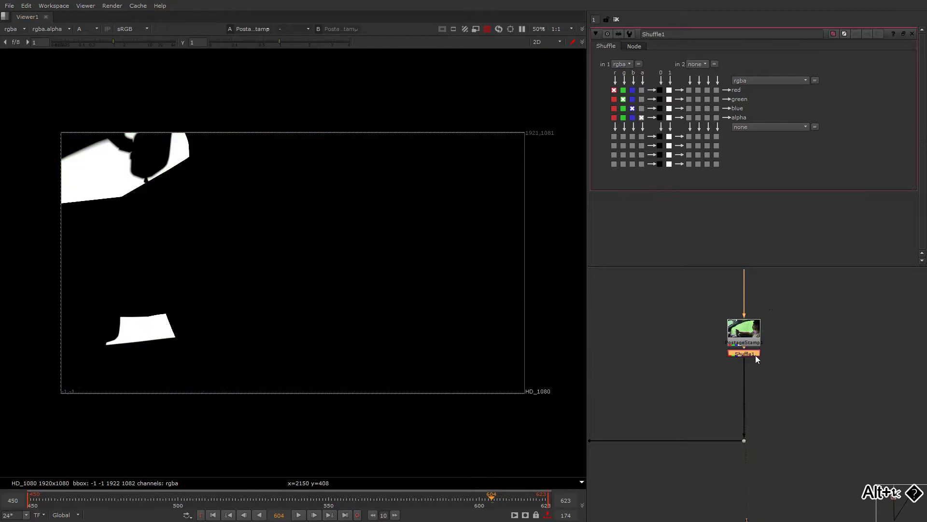
left_click(668, 116)
key("1")
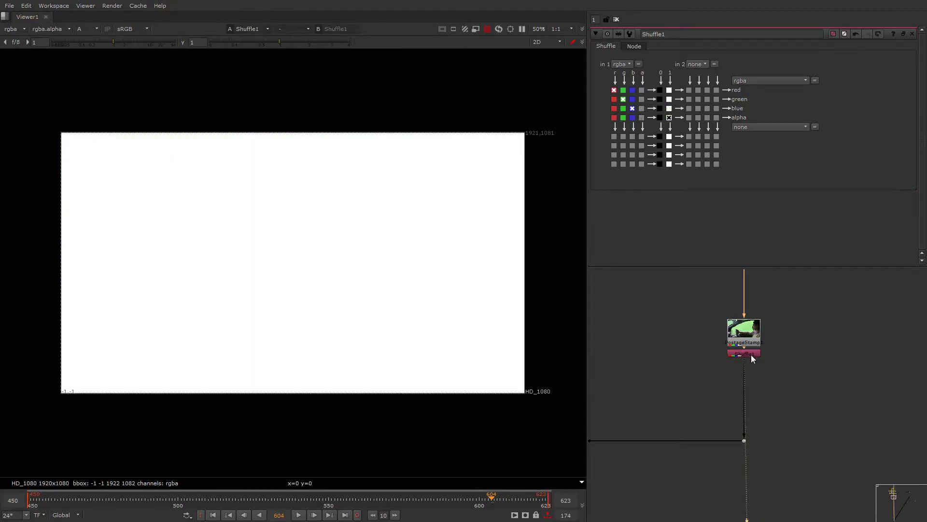
left_click(751, 355)
key("d")
key("d")
Examine the outputs of the branching dot and the Keyer, returning from alpha to full color.
middle_click_drag(739, 338, 714, 376, "alt")
left_click_drag(715, 376, 719, 364, "alt")
key("1")
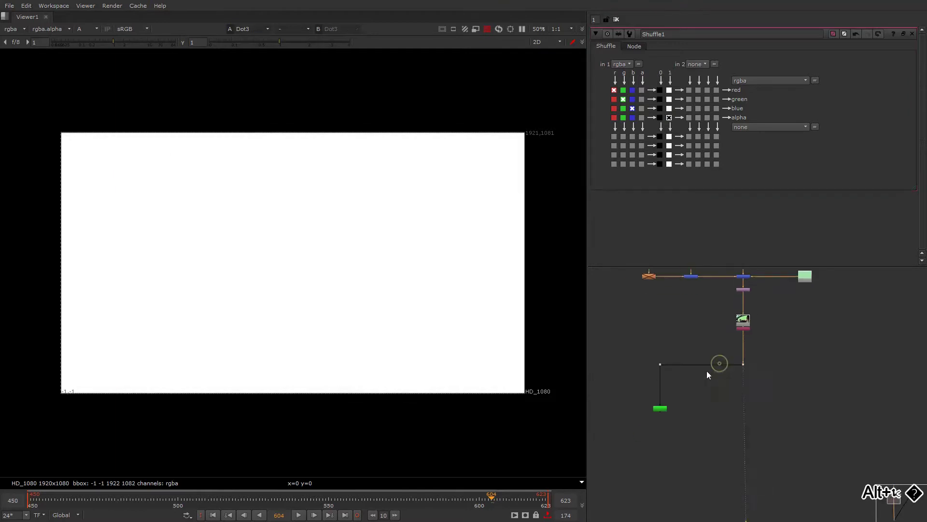
middle_click_drag(707, 375, 725, 346)
left_click_drag(652, 354, 711, 412)
key("1")
key("a")
middle_click_drag(758, 371, 720, 355)
scroll(725, 362, "up", 2)
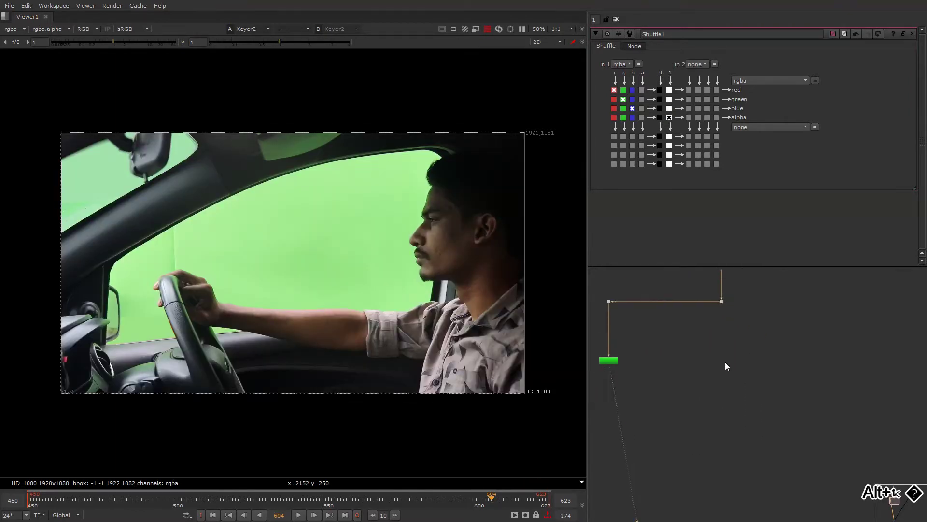
Add a Copy node in the main pipe, with B from the branching dot and A from the Keyer.
left_click(726, 361)
key("k")
left_click_drag(720, 373, 723, 300)
middle_click_drag(715, 402, 742, 351)
left_click_drag(746, 374, 635, 308)
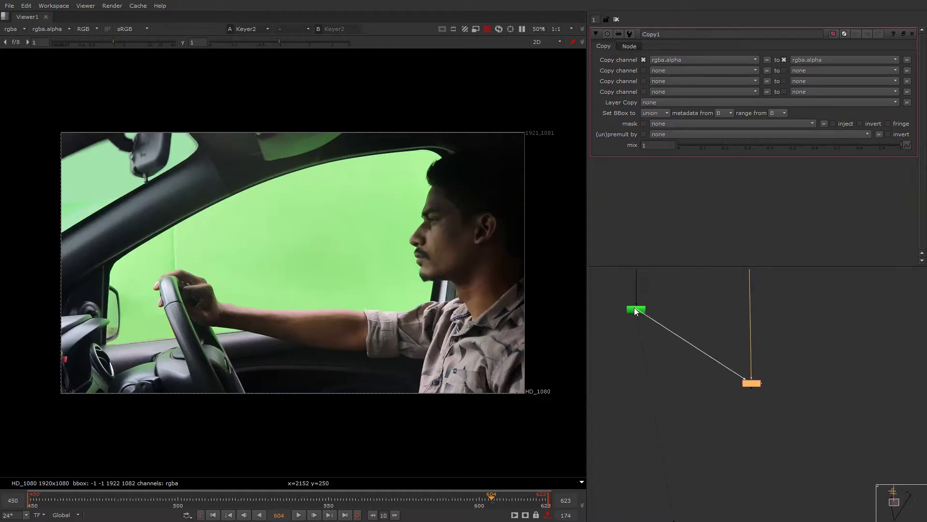
Add a corner dot to the wire between the Keyer and the Copy node to route it at right angles.
left_click(697, 370)
double_click(694, 370)
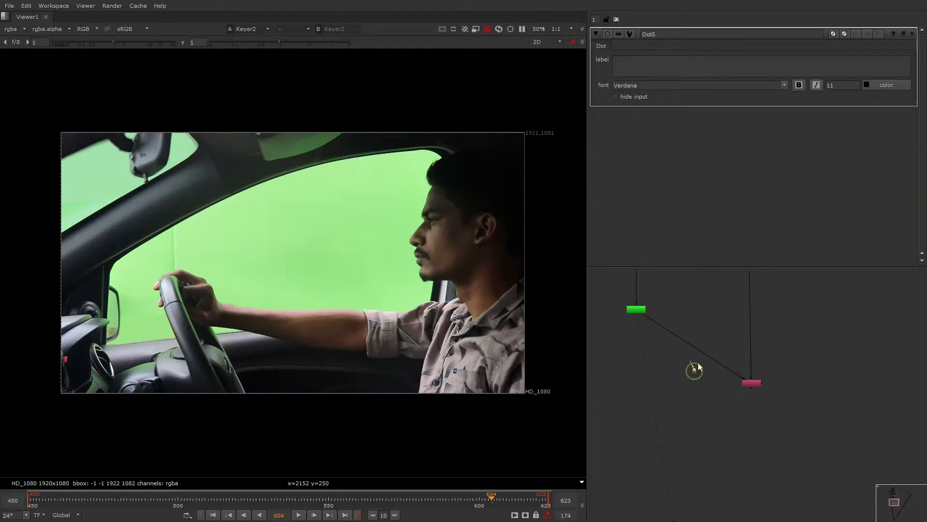
left_click_drag(701, 357, 694, 370)
middle_click_drag(691, 380, 702, 356, "alt")
mouse_move(731, 314)
middle_mouse_down("alt")
mouse_move(706, 337)
mouse_move(722, 321)
middle_mouse_up("alt")
Add a Premult node below the Copy node and display its output.
left_click_drag(721, 323, 766, 380)
key("Tab")
type("p")
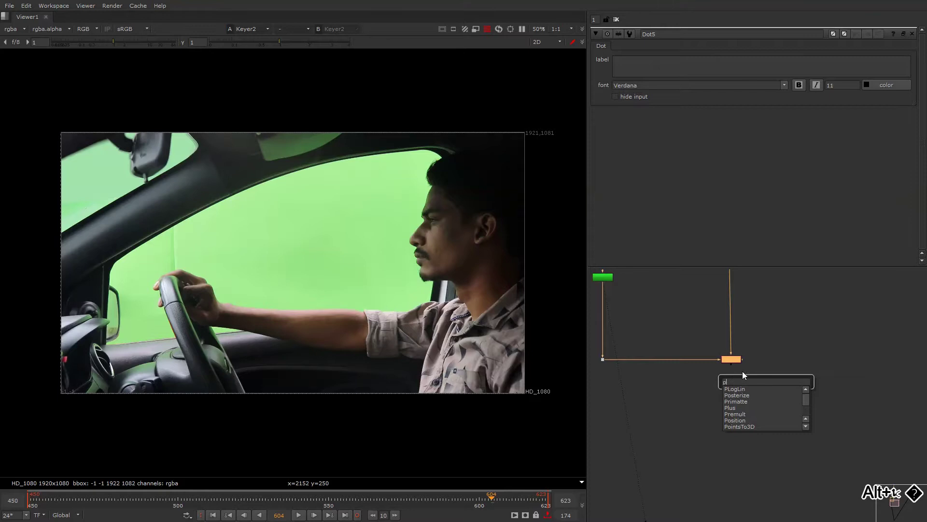
type("rem")
key("Return")
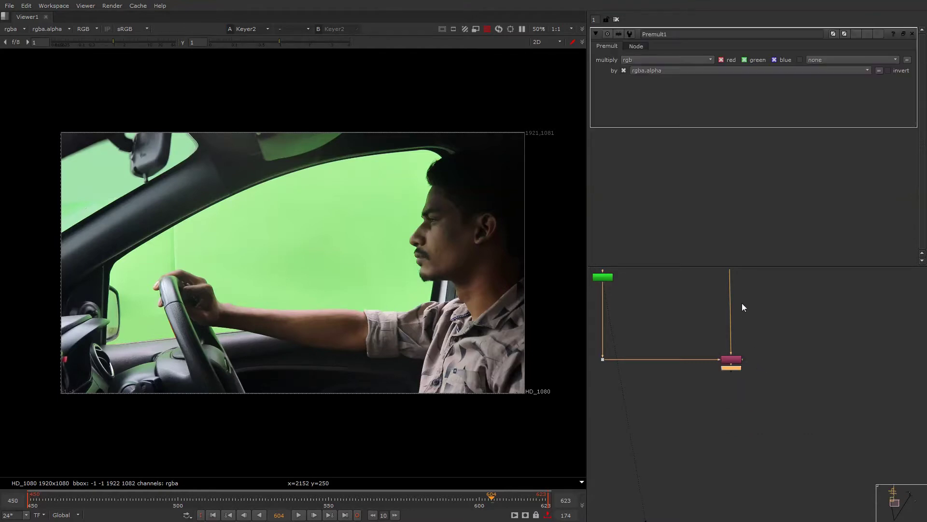
key("1")
left_click_drag(734, 369, 640, 393)
Move the street background node group higher in the node graph.
scroll(737, 386, "down", 4)
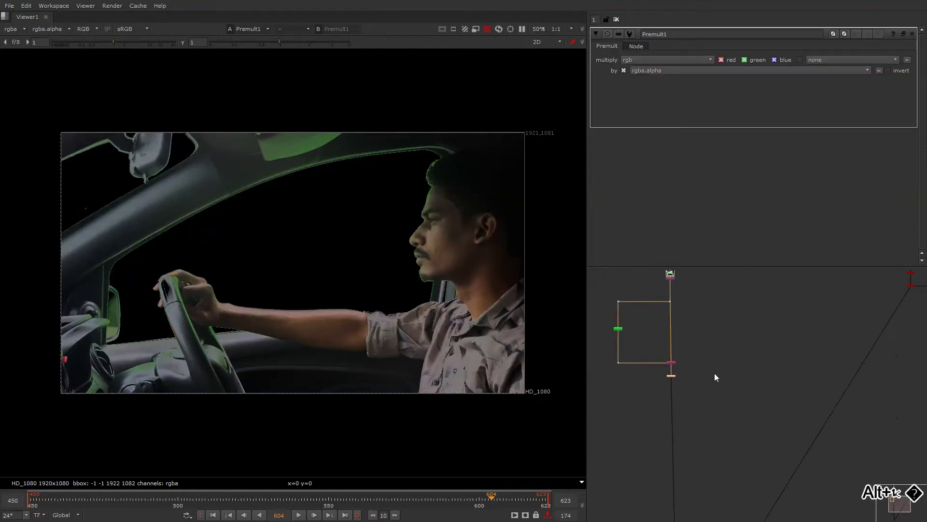
scroll(716, 374, "down", 3)
left_click_drag(829, 341, 738, 383, "alt")
left_click_drag(691, 313, 822, 395)
left_click_drag(752, 317, 752, 296)
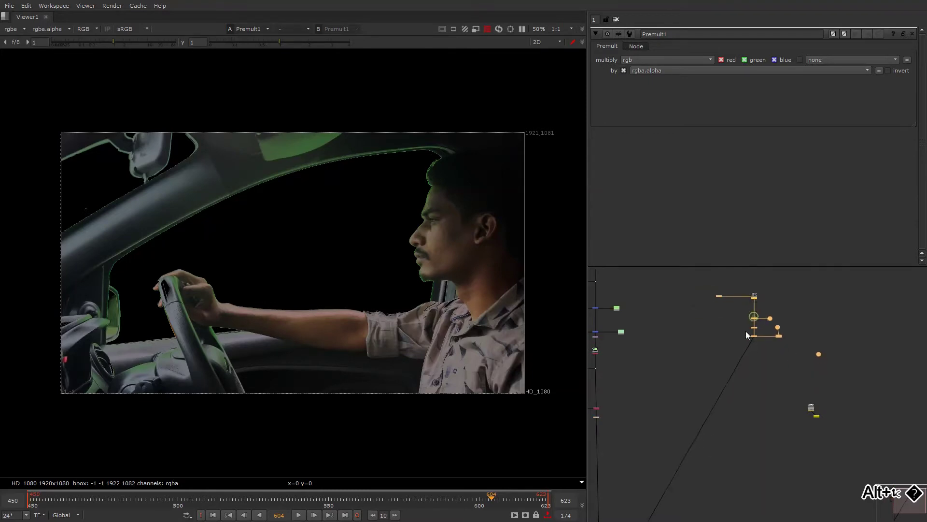
left_click(754, 360)
left_click_drag(769, 388, 760, 360, "alt")
left_click_drag(858, 297, 864, 371)
left_click(807, 373)
Merge the premultiplied driver over the street background and toggle the Merge to compare.
left_click_drag(613, 402, 811, 336, "alt")
scroll(725, 371, "up", 3)
key("m")
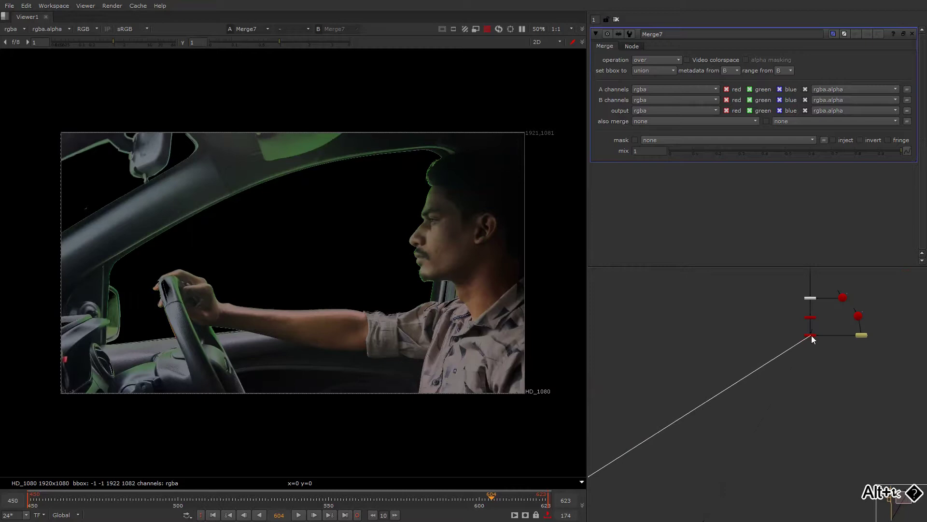
left_click_drag(760, 376, 898, 280, "alt")
left_click_drag(646, 411, 695, 427)
key("d")
key("d")
key("d")
key("d")
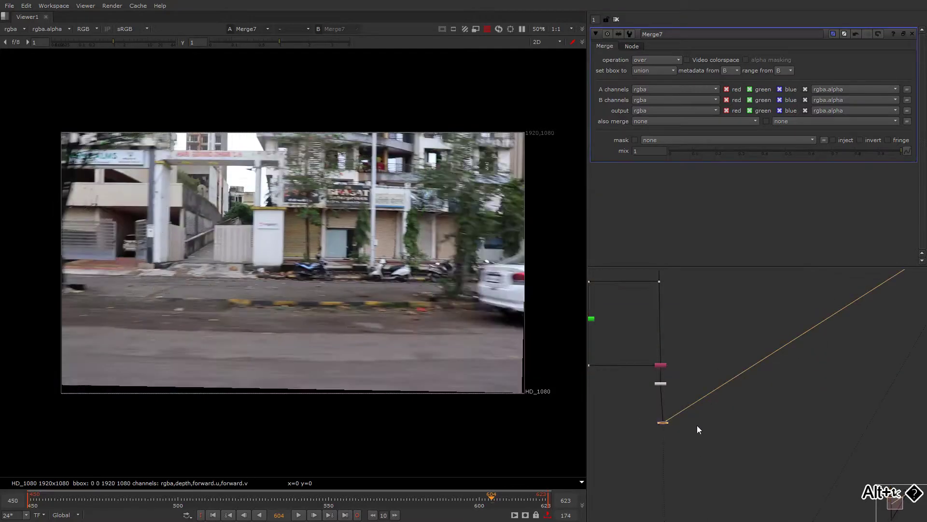
Insert a PxF_KillSpill node between the branching dot and the Copy node to remove the green spill.
left_click_drag(669, 320, 697, 366, "alt")
mouse_move(691, 341)
middle_mouse_down("alt")
mouse_move(686, 353)
mouse_move(693, 351)
middle_mouse_up("alt")
key("Tab")
type("px")
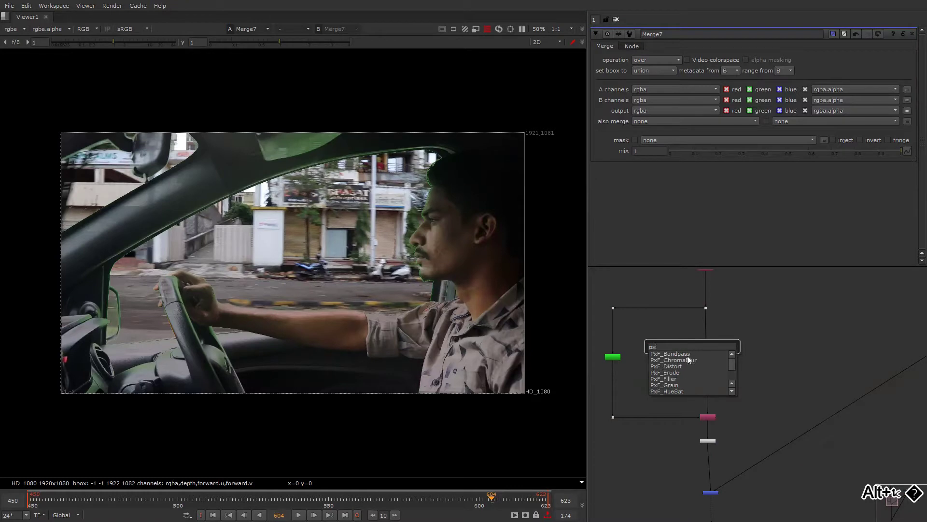
left_click_drag(730, 364, 703, 370)
left_click(701, 380)
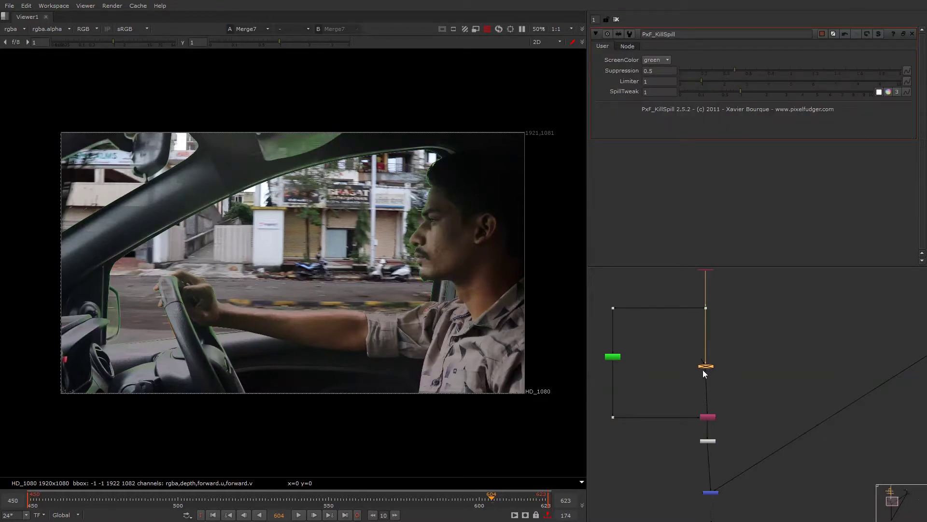
Inspect the despilled composite around the hand and steering wheel, and compare it with the original plate.
middle_click_drag(431, 228, 517, 260)
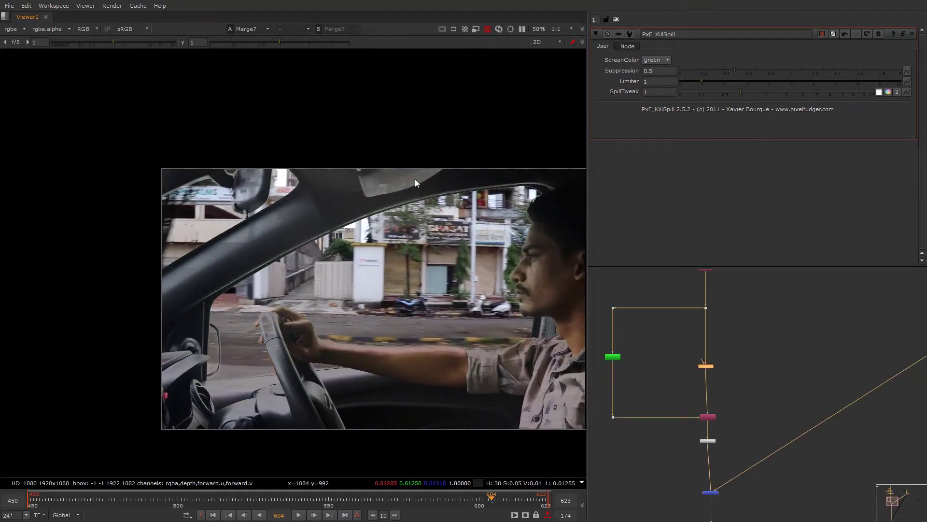
middle_click_drag(288, 223, 306, 216, "alt")
scroll(305, 215, "up", 1)
scroll(342, 228, "up", 2)
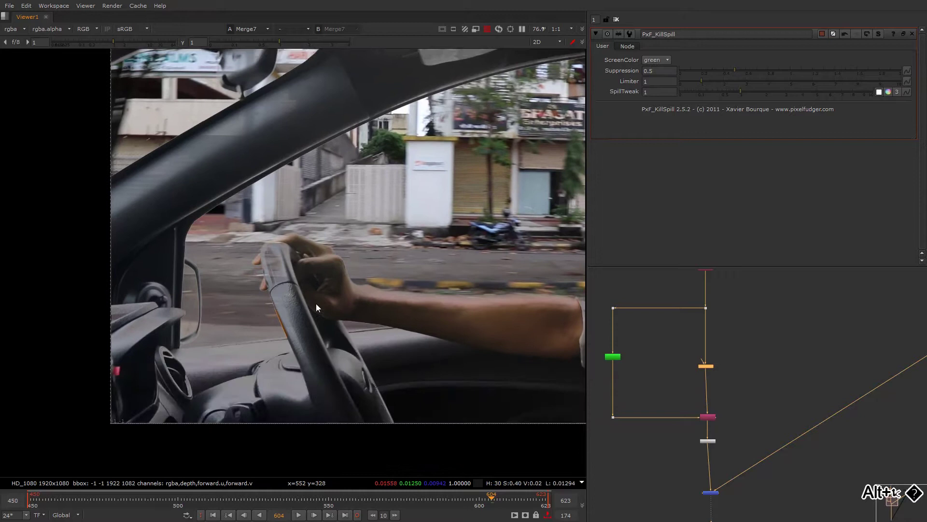
middle_click_drag(280, 311, 286, 303)
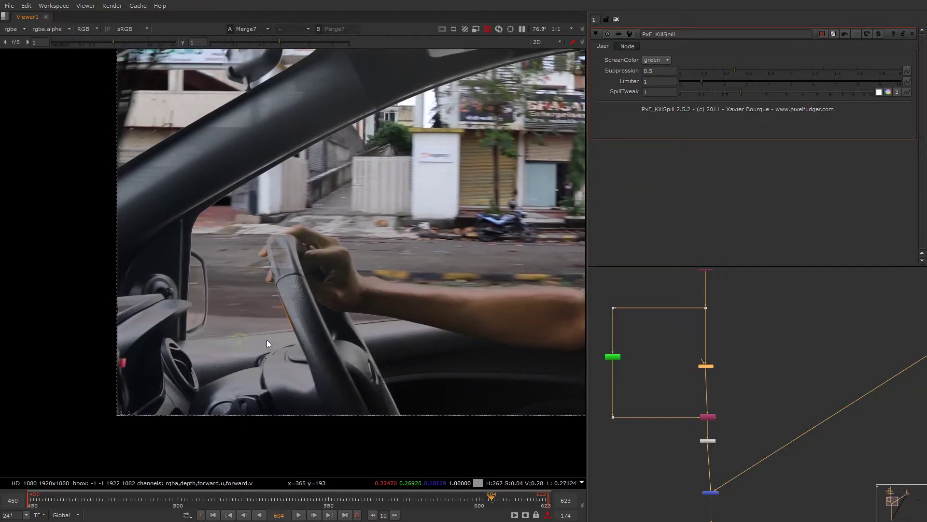
middle_click_drag(775, 302, 756, 312)
left_click_drag(722, 303, 670, 333)
key("1")
middle_click_drag(656, 395, 671, 338)
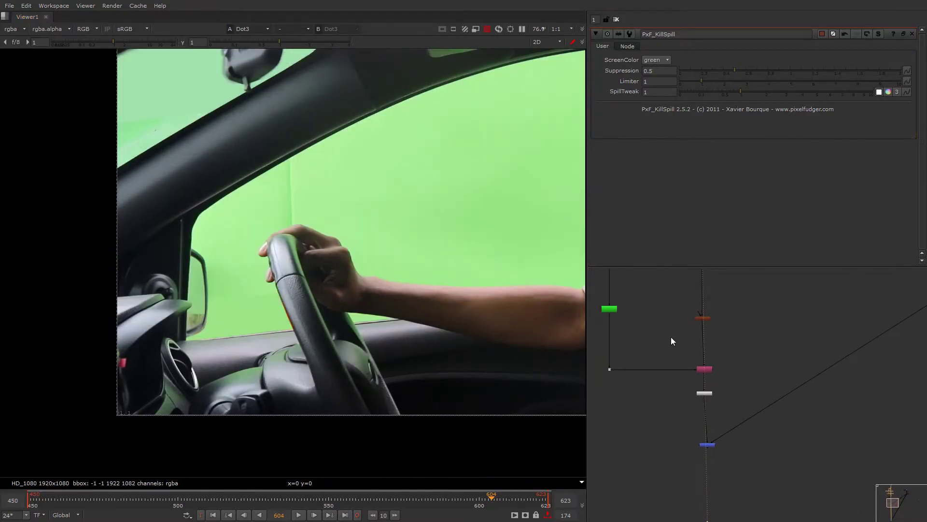
left_click_drag(673, 400, 736, 459)
key("1")
Route the background wire into the Merge through a corner dot and move the Keyer branch farther from the main pipe.
middle_click_drag(752, 372, 656, 392)
scroll(731, 346, "down", 4)
middle_click_drag(795, 339, 720, 355)
scroll(720, 356, "up", 1)
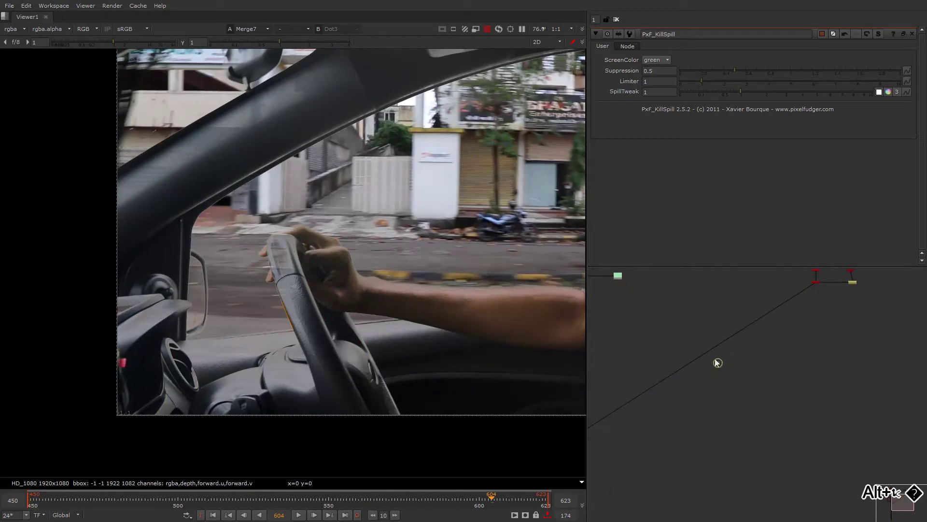
left_click_drag(718, 364, 809, 442, "ctrl")
left_click_drag(809, 442, 773, 367, "alt")
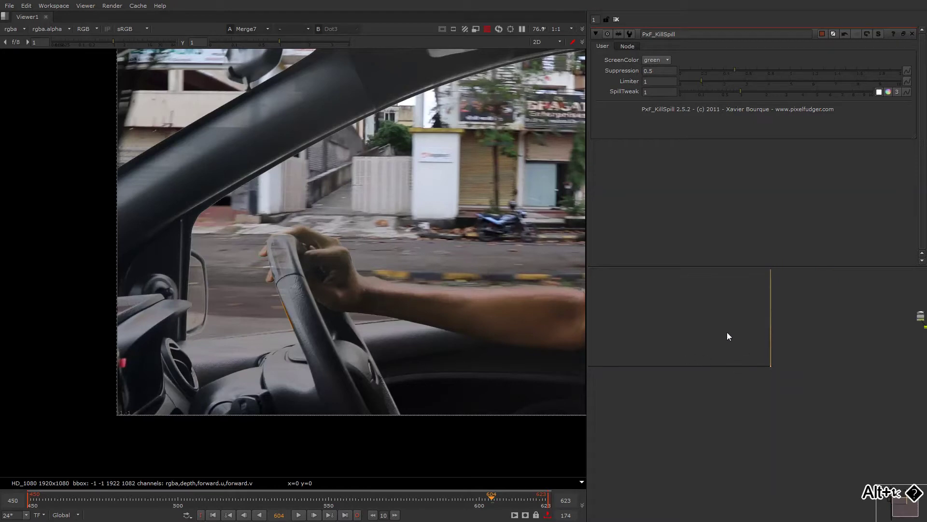
left_click_drag(707, 277, 728, 363, "alt")
left_click_drag(705, 327, 665, 326)
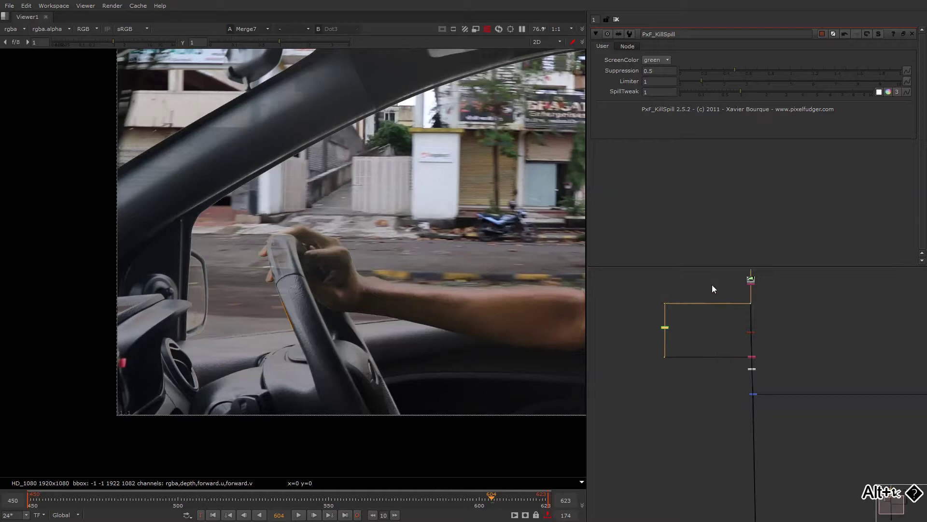
Compare the full frame of the original green-screen plate with the merged composite.
left_click(721, 291)
key("1")
scroll(393, 245, "down", 5)
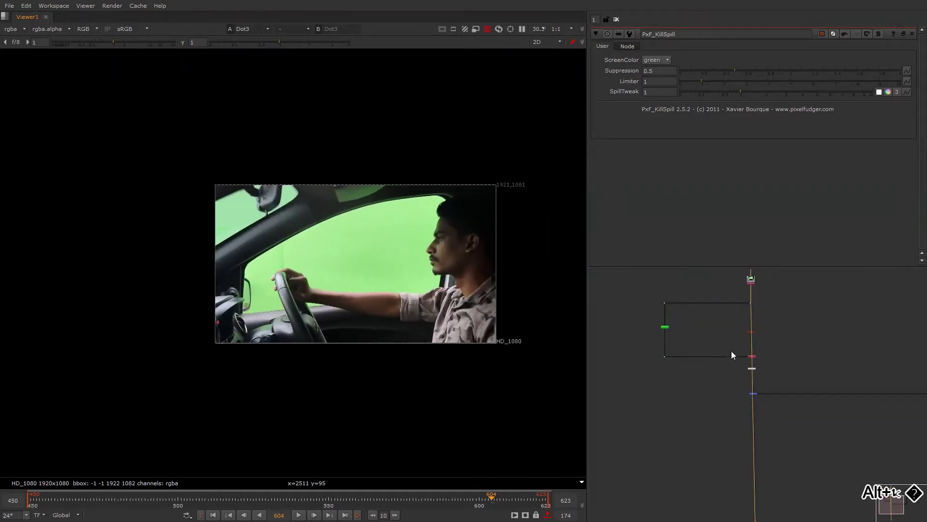
left_click_drag(732, 352, 709, 322, "alt")
left_click_drag(713, 348, 726, 360)
key("2")
left_click_drag(737, 329, 708, 357, "alt")
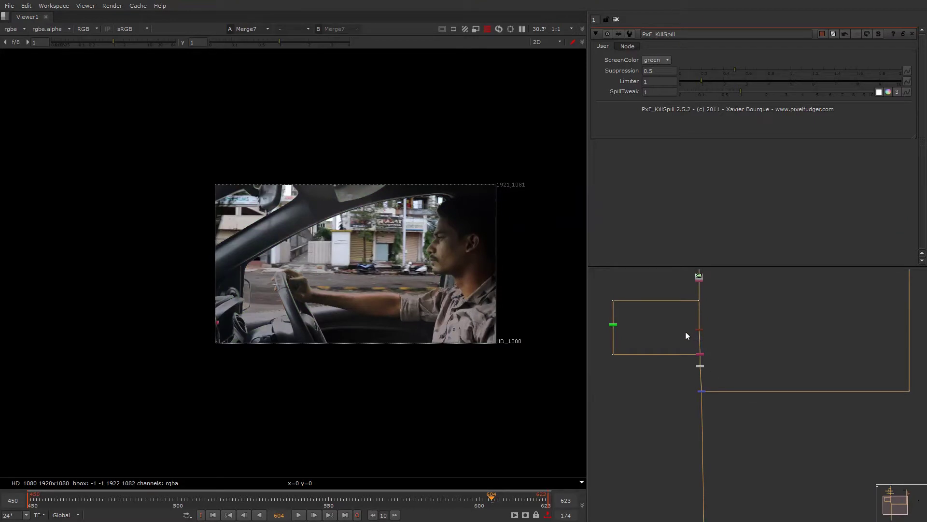
left_click_drag(646, 313, 705, 342, "alt")
scroll(675, 331, "up", 3)
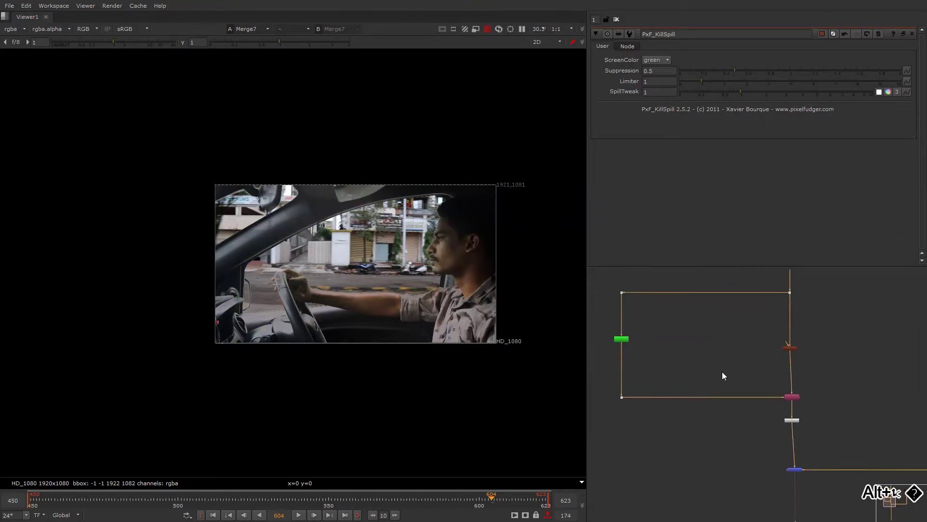
left_click(702, 346)
key("Tab")
type("ib")
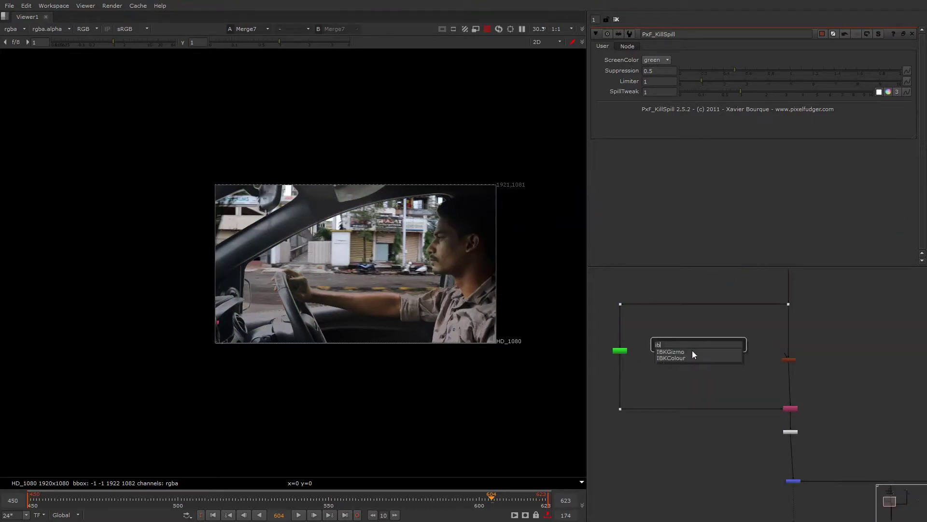
left_click(693, 357)
scroll(698, 345, "up", 3)
left_click_drag(707, 347, 657, 348)
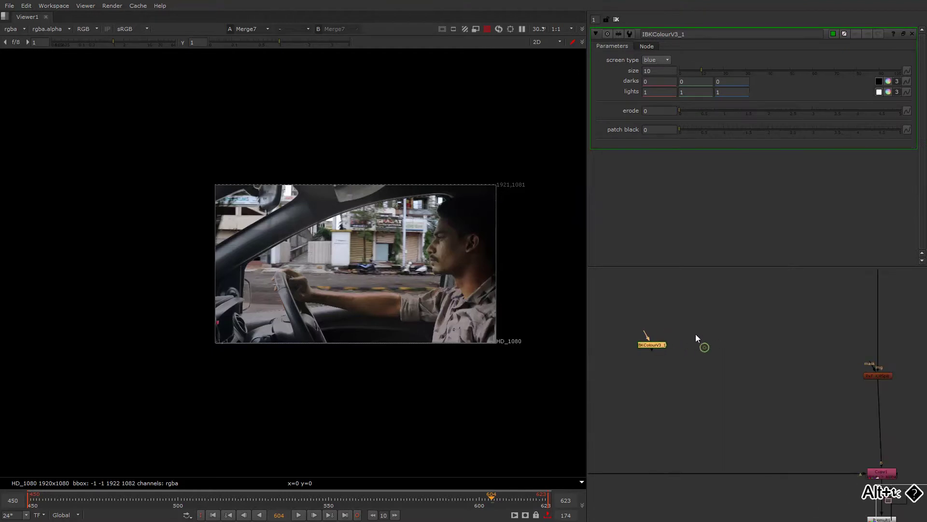
key("Delete")
Add an IBKGizmo node beside the Keyer branch and feed it from the plate wire through a new dot directly above it.
key("Tab")
type("ib")
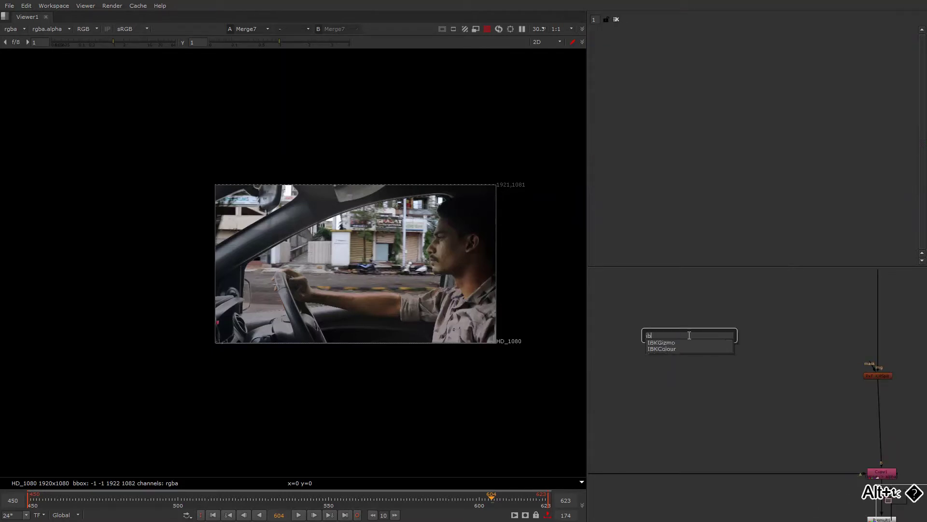
key("Return")
left_click(702, 354)
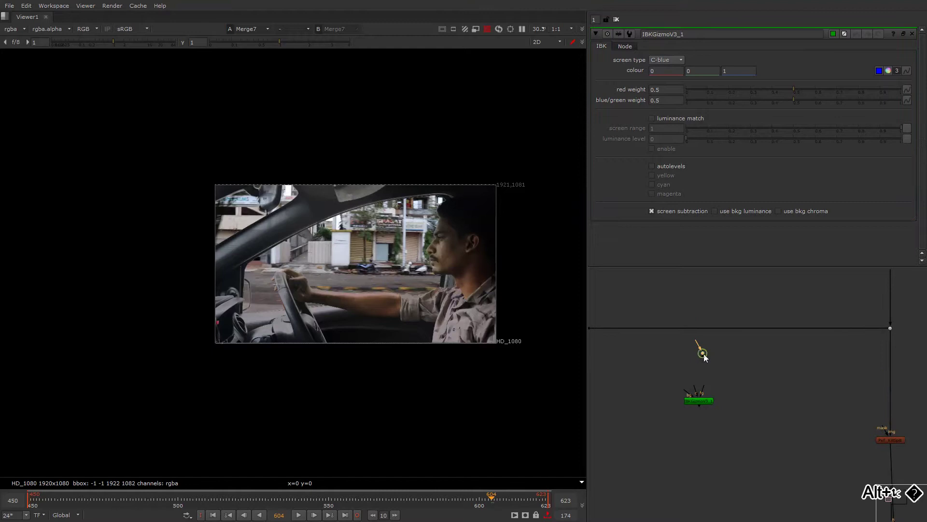
left_click(698, 332, "ctrl")
left_click_drag(704, 388, 698, 332)
left_click_drag(699, 331, 699, 328)
Set the IBKGizmo's screen type to pick, sample the side window's green as its colour, and view the resulting alpha.
left_click(696, 401)
key("1")
left_click(677, 377)
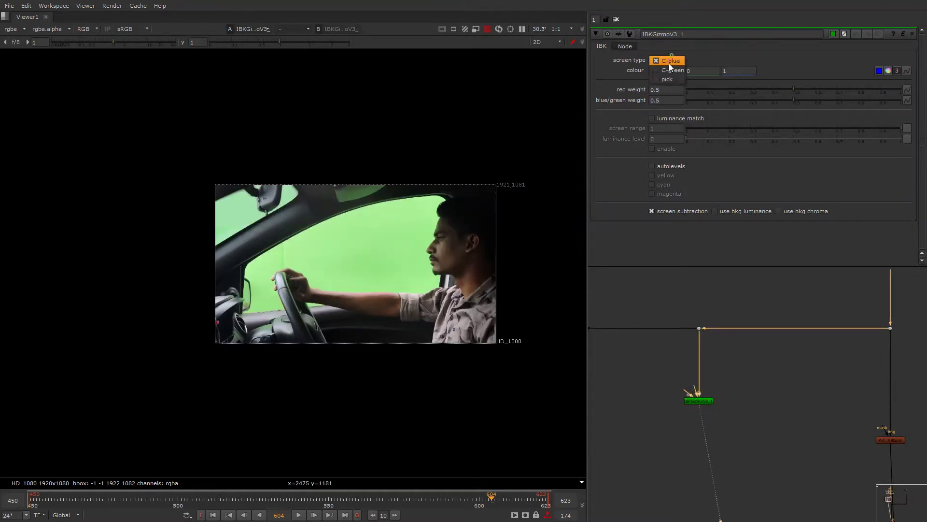
left_click(667, 80)
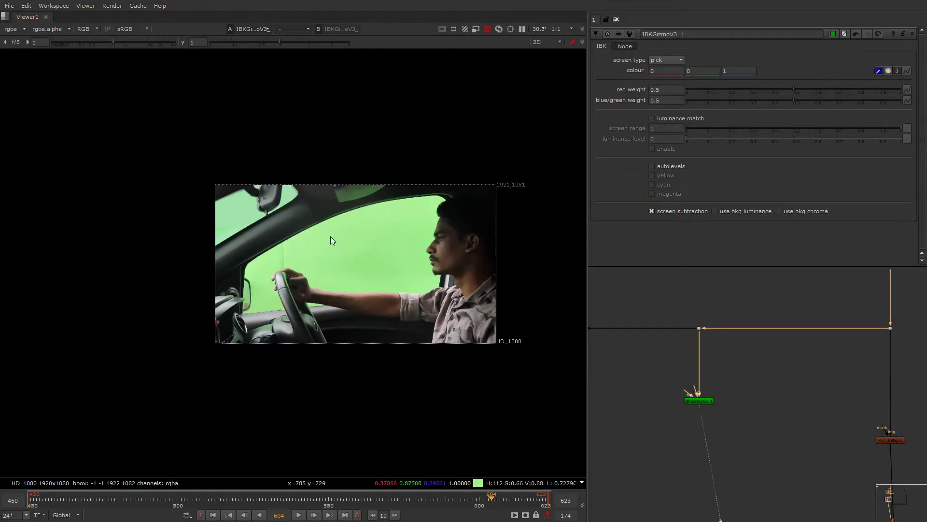
left_click(350, 249, "ctrl")
key("a")
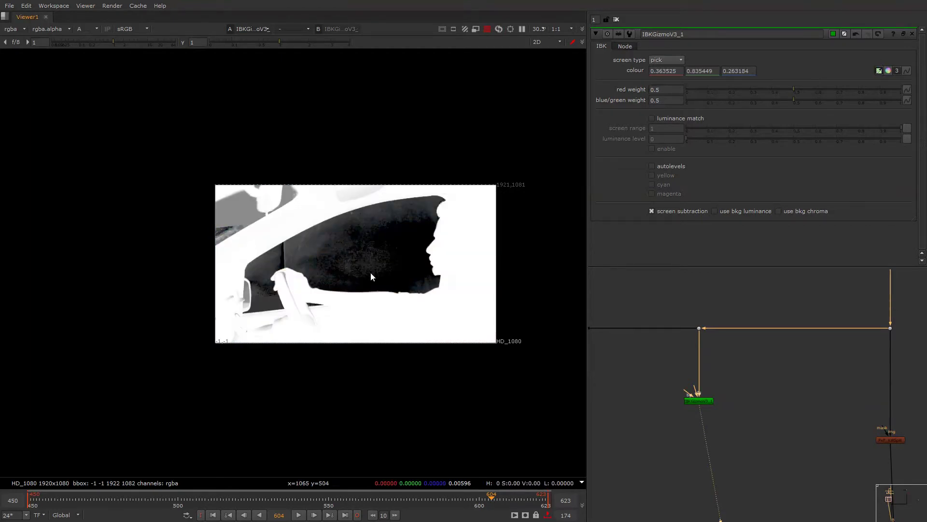
middle_click_drag(357, 277, 350, 256, "alt")
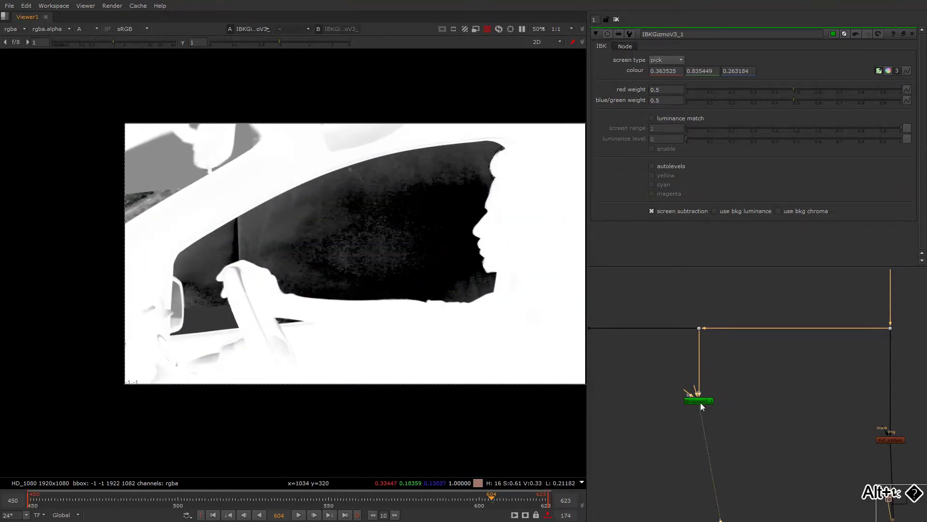
Add a Grade on the IBKGizmo's alpha channel with blackpoint 0.12 and whitepoint 0.91.
key("g")
left_click(665, 60)
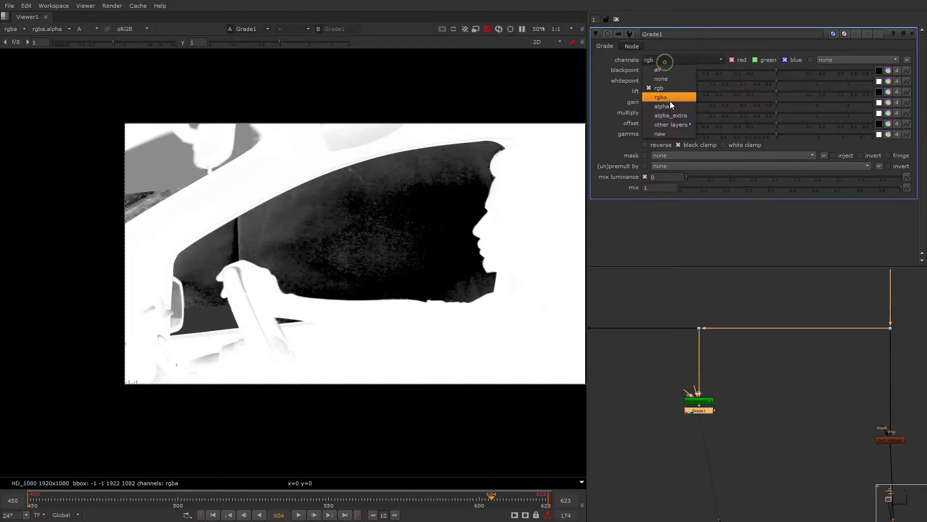
left_click(670, 106)
middle_click_drag(699, 396, 699, 327)
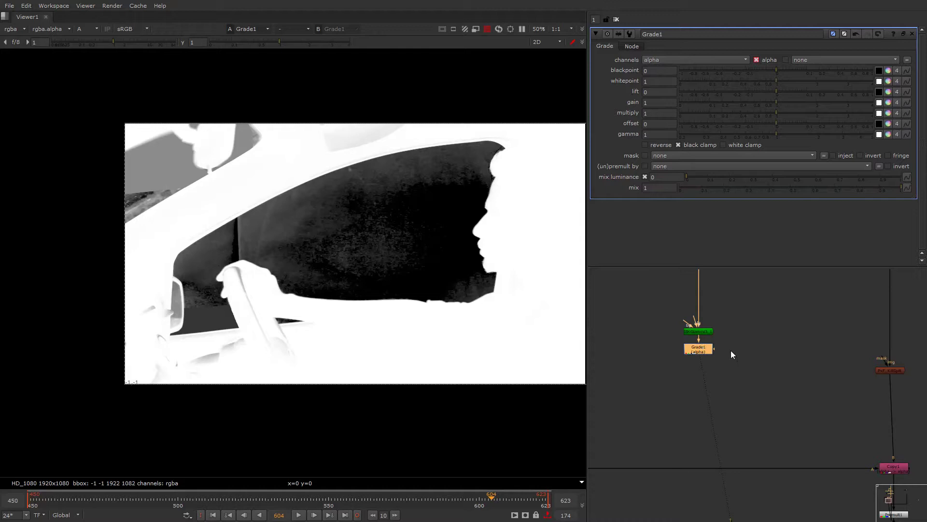
middle_click_drag(731, 355, 685, 333, "alt")
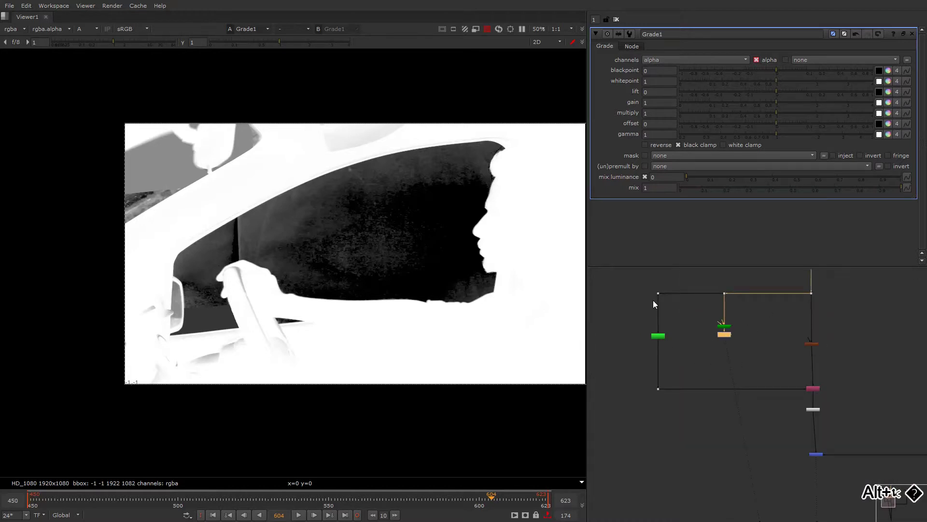
mouse_move(778, 69)
left_mouse_down()
mouse_move(813, 64)
mouse_move(771, 83)
left_mouse_up()
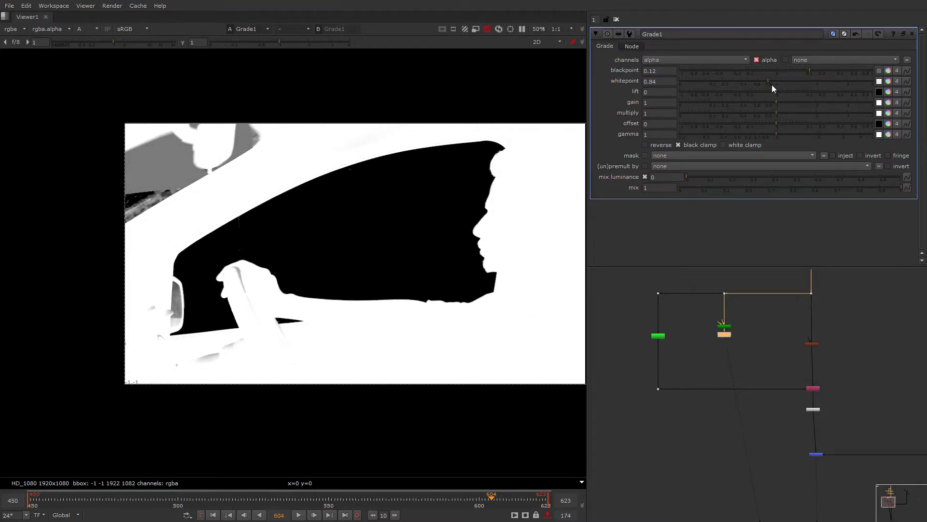
left_click(772, 85)
Merge the Keyer matte over the graded IBK matte ahead of the Copy node, and compare the alpha with the merge disabled and enabled.
middle_click_drag(715, 380, 731, 365, "alt")
left_click(726, 373)
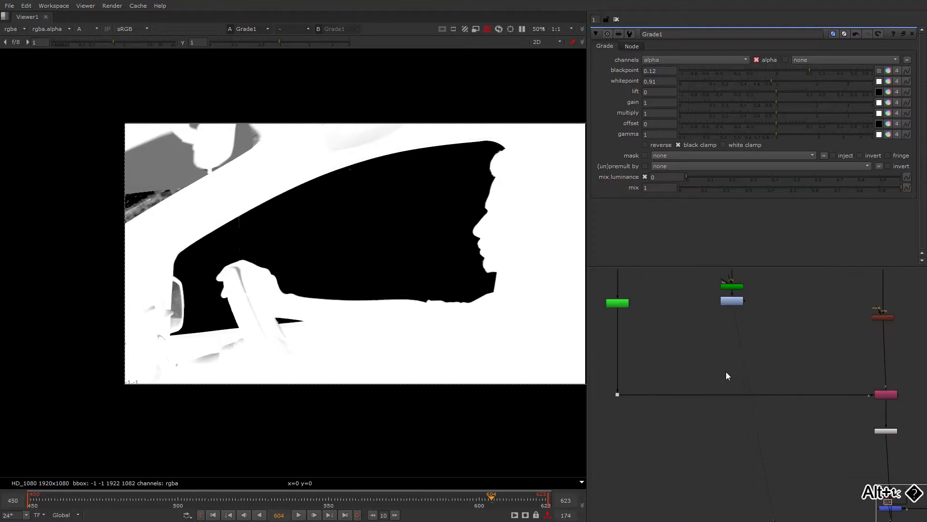
key("m")
left_click_drag(726, 376, 729, 303)
left_click_drag(700, 368, 746, 395)
key("1")
key("d")
key("d")
key("d")
key("d")
key("d")
key("d")
key("d")
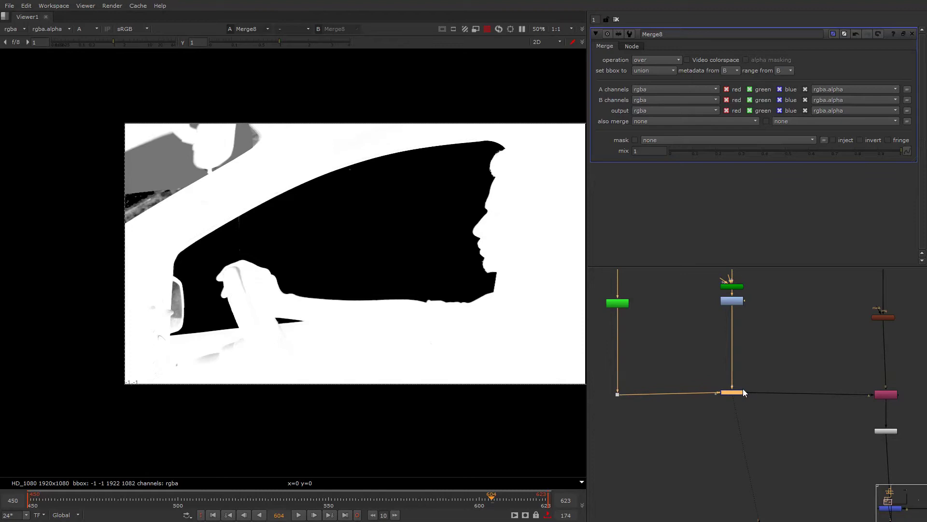
Add a Roto node and draw a closed Bezier shape loosely around the side window, including the hand and steering wheel.
middle_click_drag(743, 381, 714, 374, "alt")
key("o")
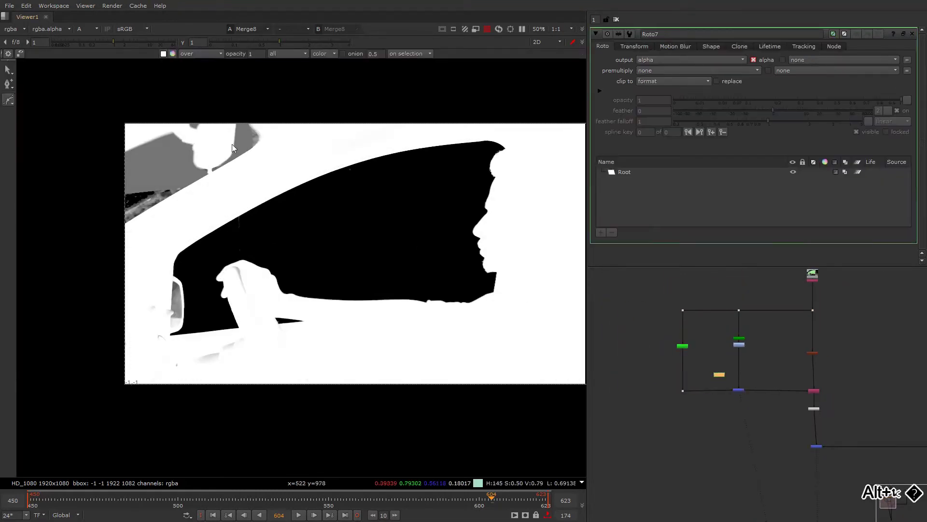
scroll(375, 227, "down", 2)
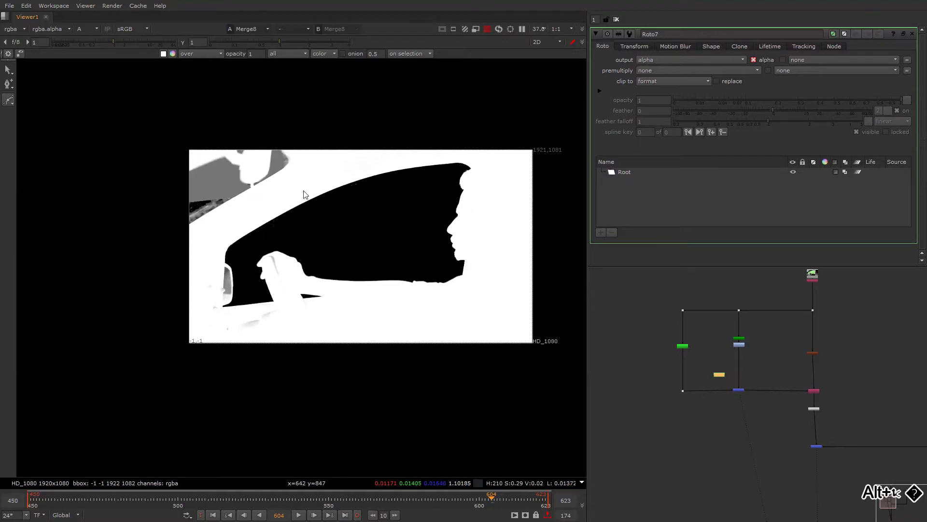
left_click(303, 189)
left_click(384, 148)
left_click(445, 139)
left_click(501, 164)
left_click_drag(505, 242, 499, 274)
left_click(457, 341)
left_click(311, 350)
left_click(195, 307)
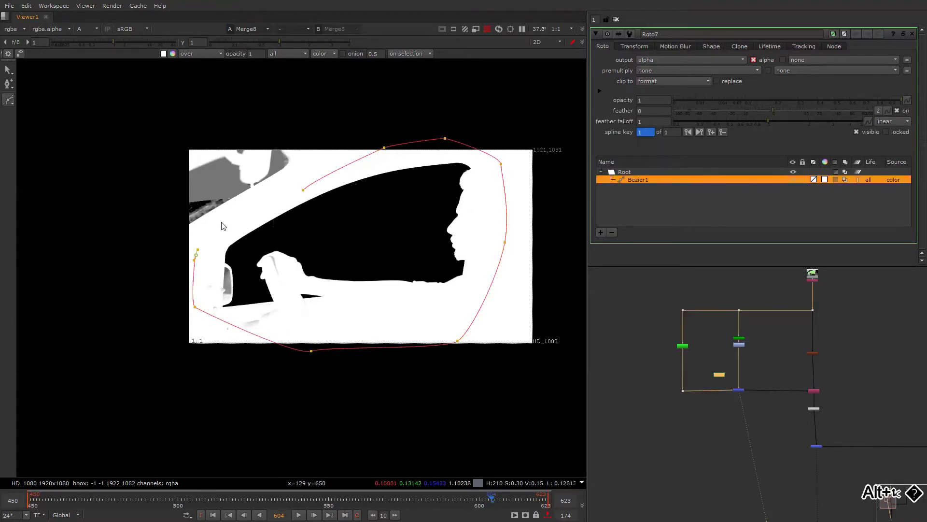
left_click(196, 254)
left_click(238, 215)
left_click(303, 190)
Connect the side-window Roto to the new Merge's mask input and align the Merge with the Keyer wire.
middle_click_drag(726, 375, 755, 384, "alt")
left_click_drag(753, 404, 719, 376)
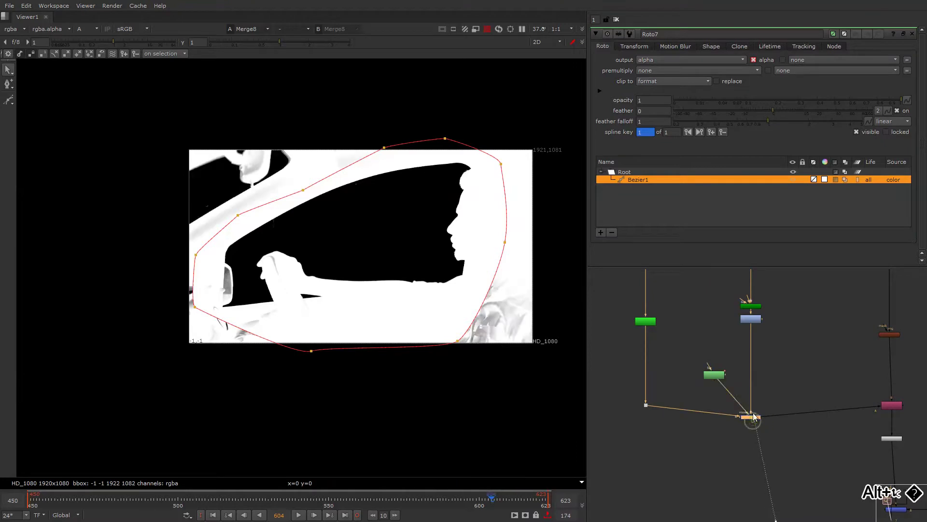
left_click_drag(752, 417, 750, 407)
Duplicate the IBKGizmo, feed the copy from the plate wire through another dot, and view its output.
middle_click_drag(766, 335, 714, 368)
left_click_drag(736, 309, 677, 342)
key("ctrl+c")
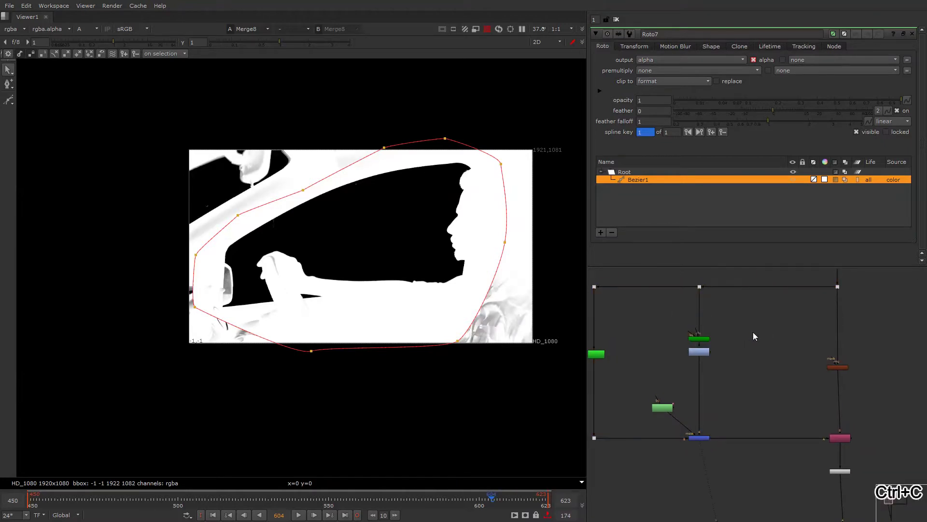
key("ctrl+v")
left_click_drag(757, 322, 699, 287)
left_click(752, 294)
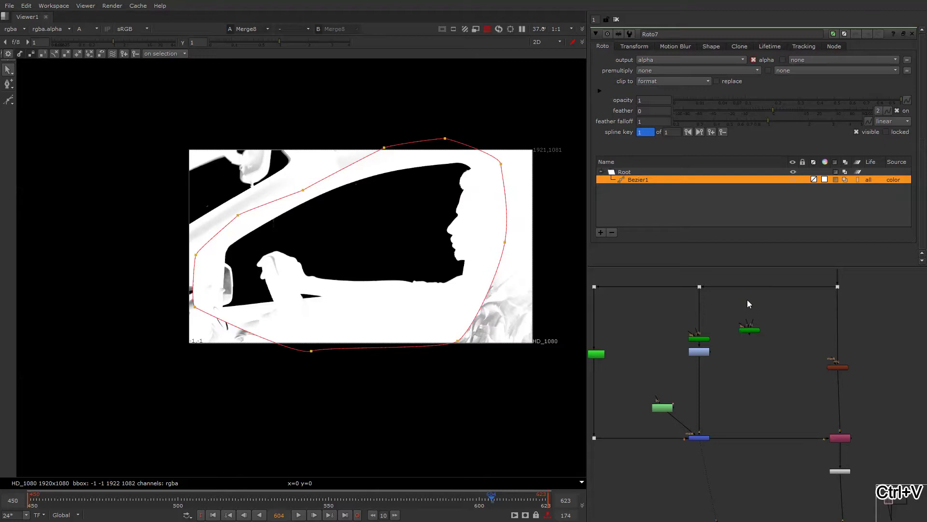
left_click(748, 298, "ctrl")
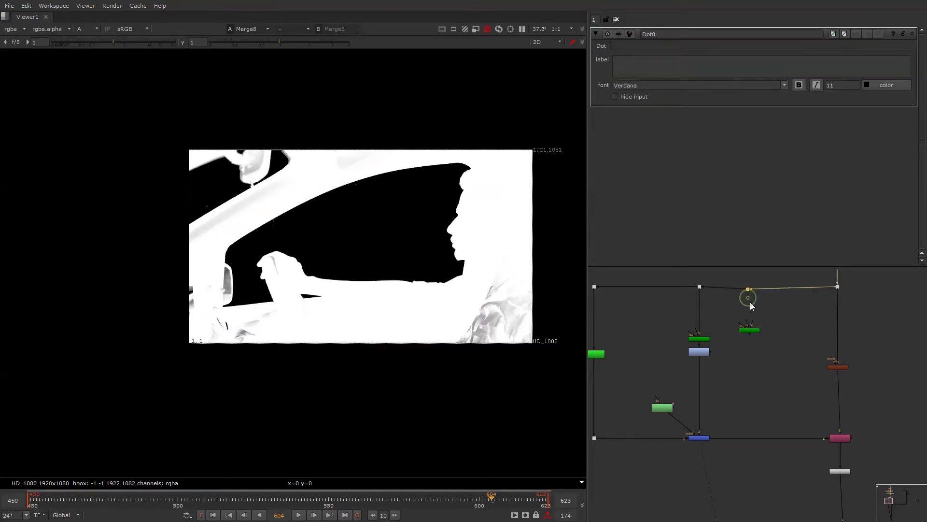
left_click_drag(751, 295, 750, 286)
left_click_drag(749, 330, 749, 342)
key("1")
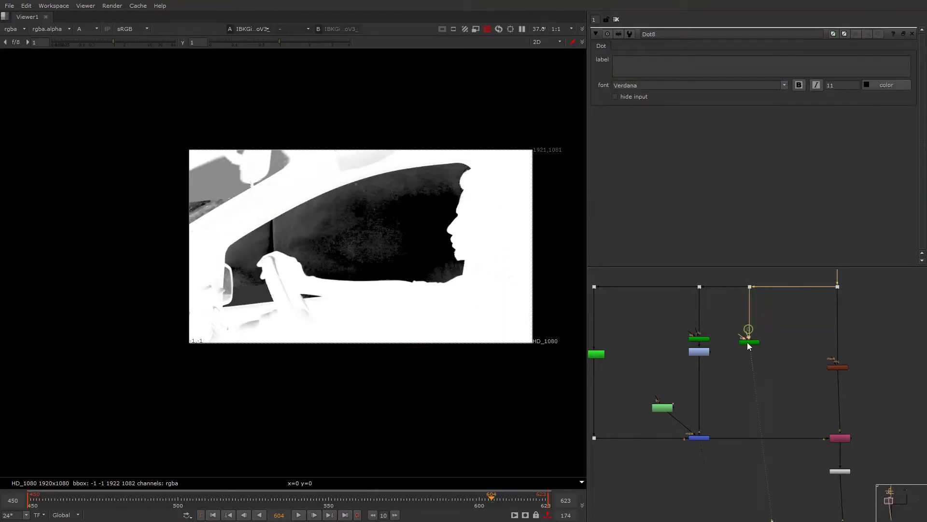
Resample the duplicated IBKGizmo's screen colour from the green behind the rear-view mirror and check its alpha.
double_click(747, 343)
middle_click_drag(378, 227, 481, 301)
key("a")
key("a")
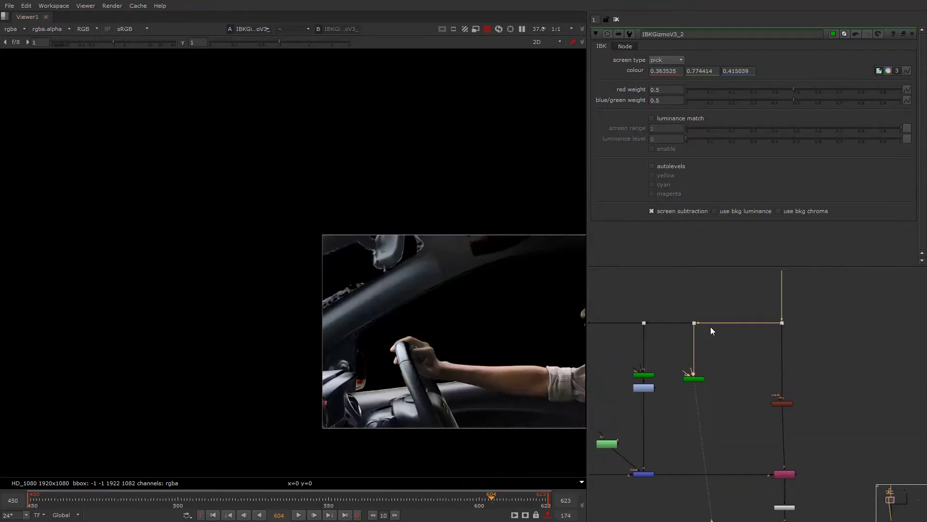
key("a")
middle_click_drag(489, 356, 513, 345)
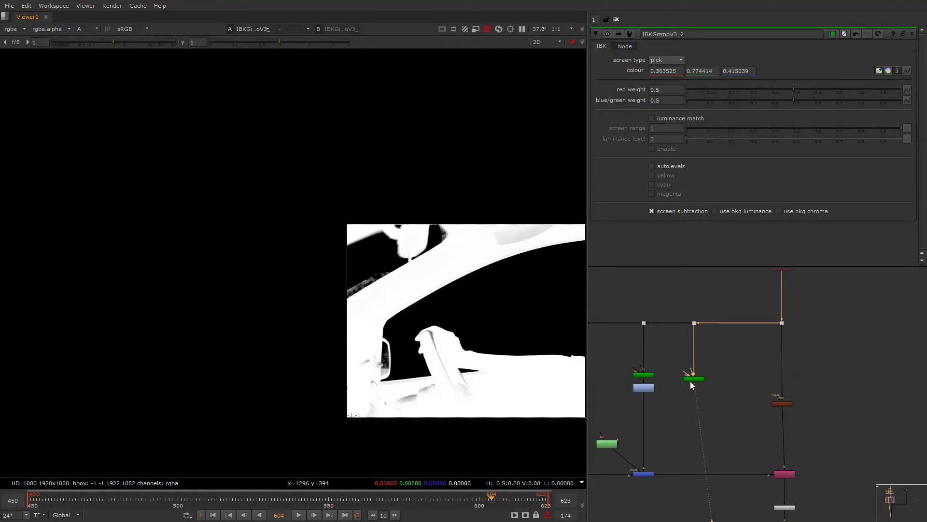
Add a Grade on the second IBKGizmo's alpha channel with blackpoint 0.032.
key("g")
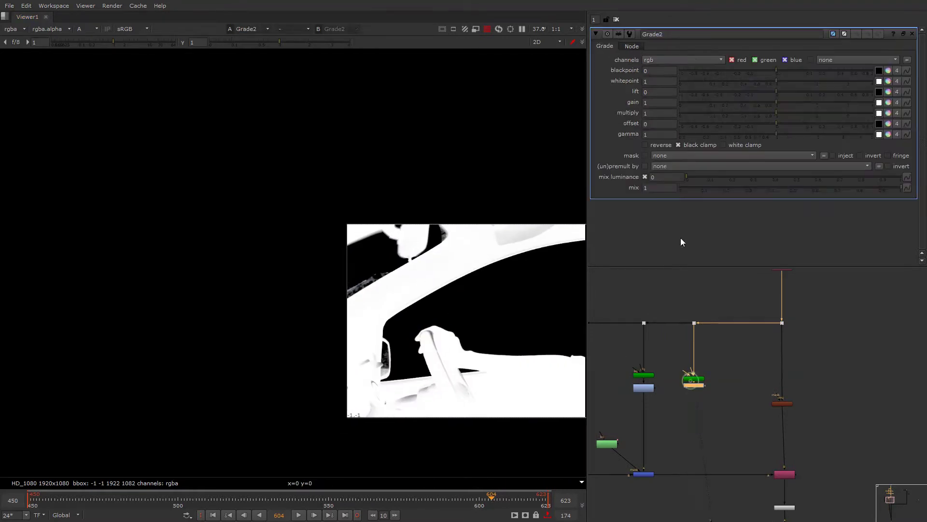
left_click(675, 58)
left_click(676, 96)
mouse_move(784, 71)
left_mouse_down()
mouse_move(809, 69)
mouse_move(793, 73)
left_mouse_up()
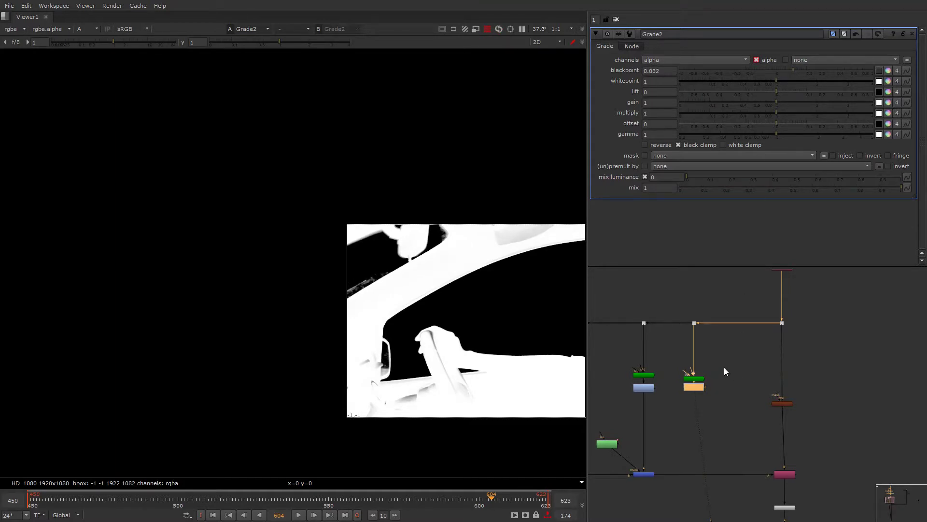
Insert a Merge between the first matte merge and the Copy node to combine the second graded IBK matte.
scroll(706, 370, "up", 3)
left_click_drag(697, 438, 688, 381, "alt")
left_click(697, 392)
key("m")
scroll(700, 378, "down", 3)
Mask the second matte Merge with a new Roto containing a closed Bezier shape around the windshield corner and mirror.
key("o")
left_click(686, 380)
left_click(356, 198)
left_click(358, 191)
left_click(449, 181)
left_click(472, 211)
left_click(441, 275)
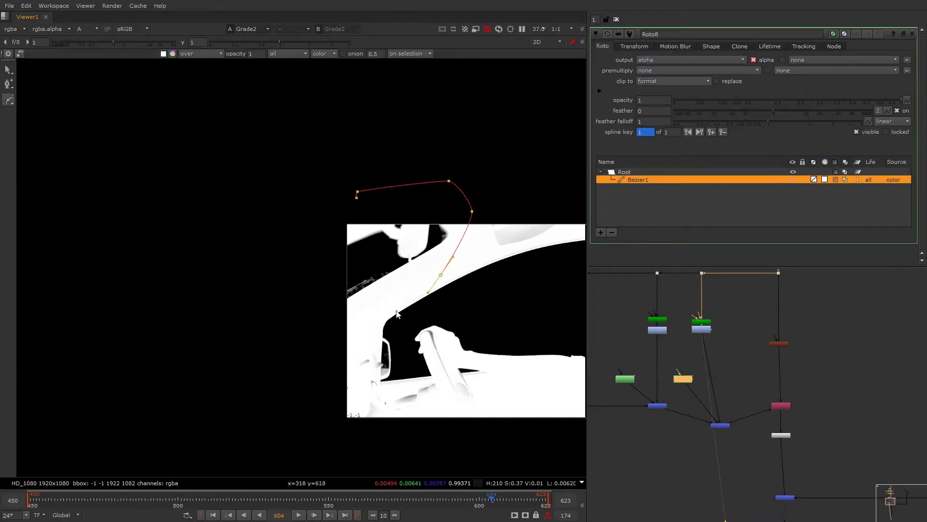
left_click(384, 317)
key("ctrl+z")
left_click(359, 324)
left_click(342, 330)
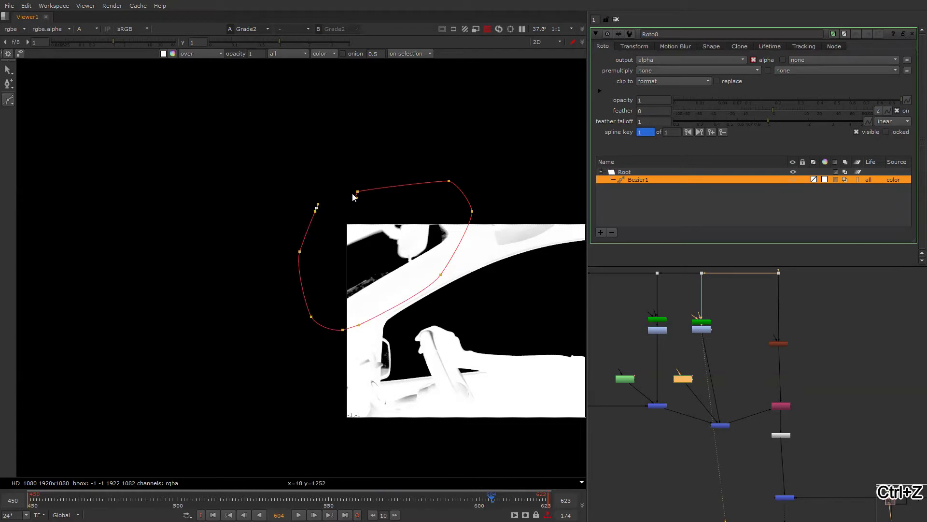
left_click(356, 194)
left_click_drag(721, 426, 709, 410)
Examine the final Merge composite at full frame in colour and in the green channel with the viewer overlay off.
middle_click_drag(720, 413, 647, 330)
left_click_drag(685, 393, 751, 446)
key("1")
key("a")
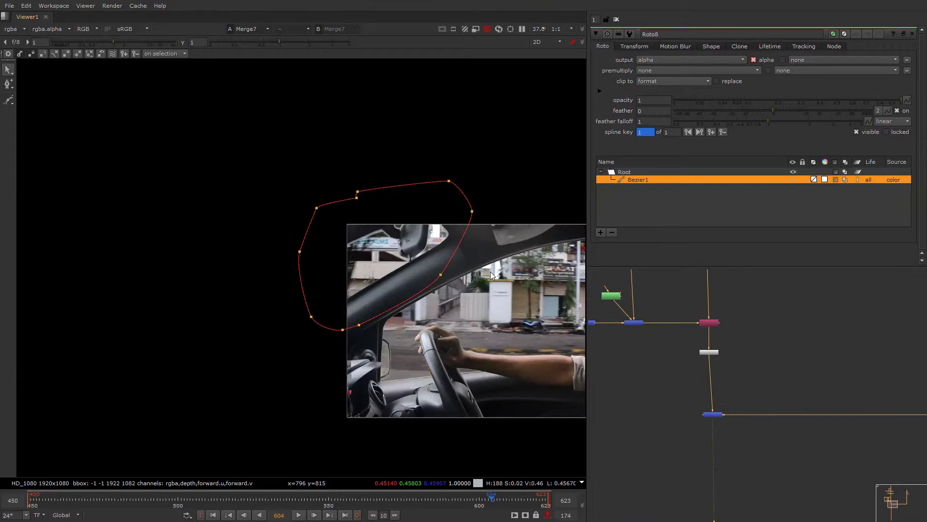
key("ctrl+a")
right_click(487, 275)
left_click(509, 285)
key("f")
key("g")
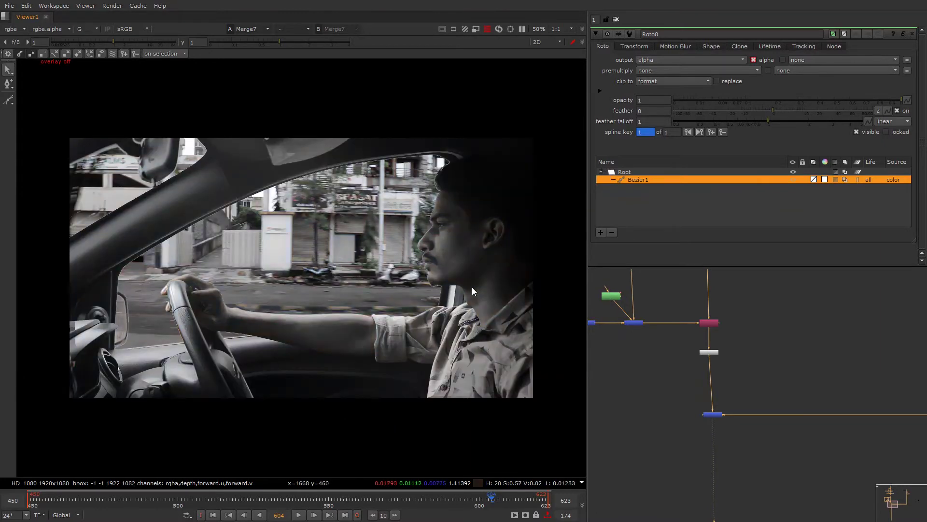
key("g")
right_click(477, 261)
left_click(482, 276)
middle_click_drag(454, 264, 529, 243)
Compare the original green-screen plate with the final composite around the windows, hand and driver.
middle_click_drag(755, 319, 726, 386, "alt")
left_click(733, 320)
key("1")
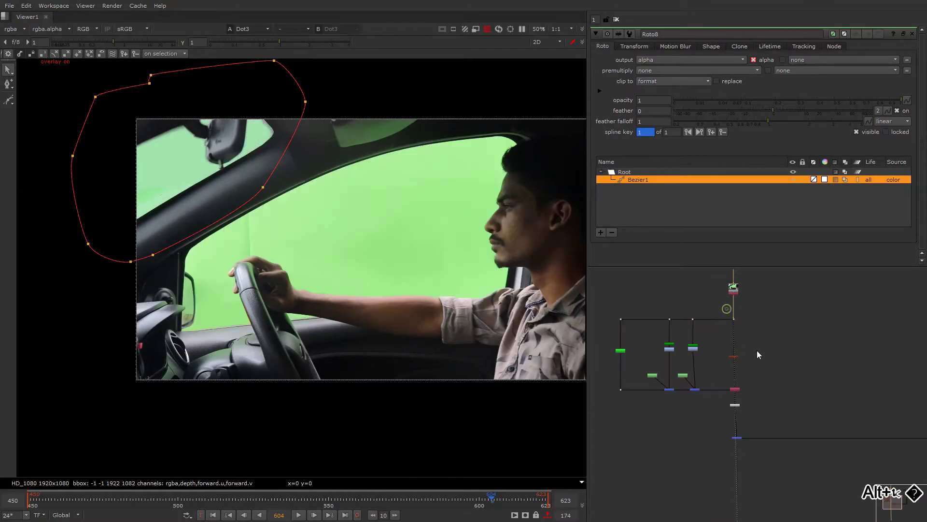
middle_click_drag(757, 351, 744, 299)
left_click_drag(713, 358, 747, 396)
key("1")
key("ctrl+z")
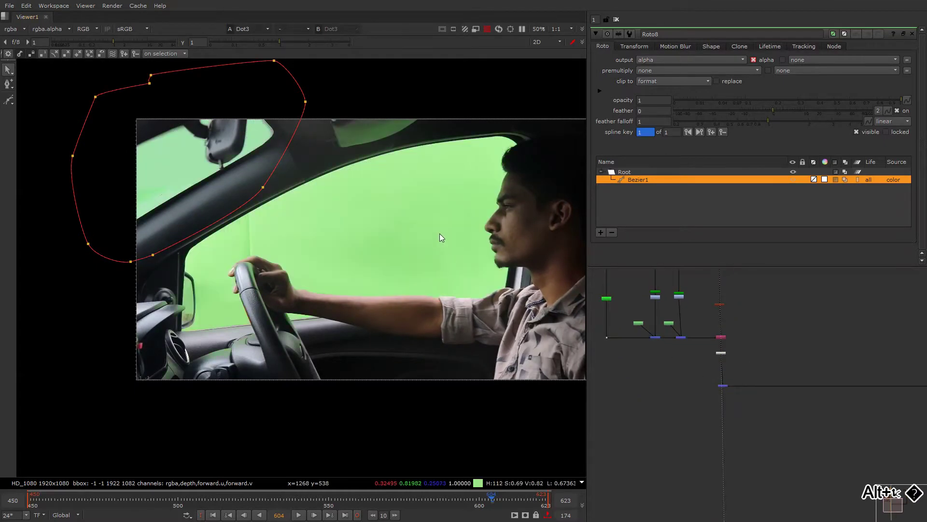
left_click(435, 237)
key("2")
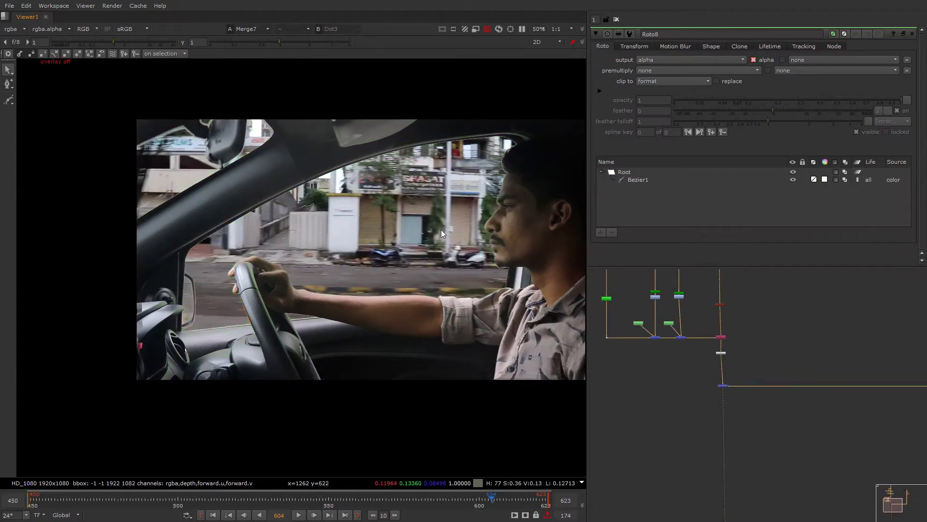
middle_click_drag(376, 272, 450, 280)
key("1")
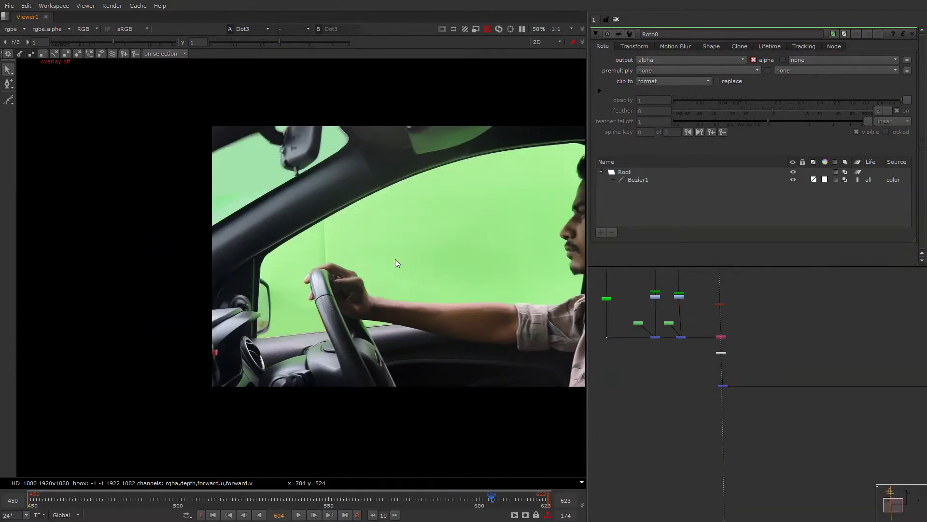
Compare the composite with the green-screen plate around the side mirror and dashboard, then examine the last matte merge's alpha channel.
key("2")
scroll(214, 324, "up", 3)
key("1")
key("2")
right_click(252, 246)
left_click(257, 262)
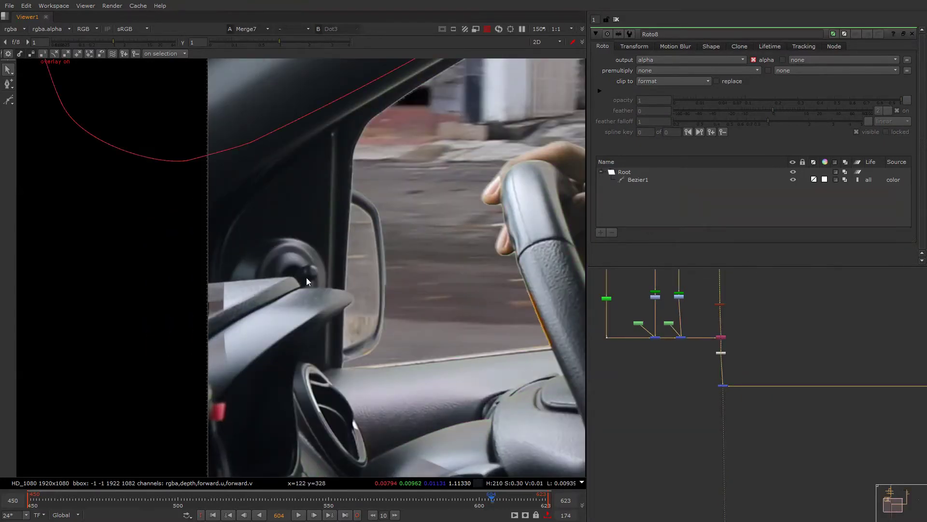
middle_click_drag(668, 318, 743, 323, "alt")
left_click_drag(723, 333, 672, 406)
key("1")
key("a")
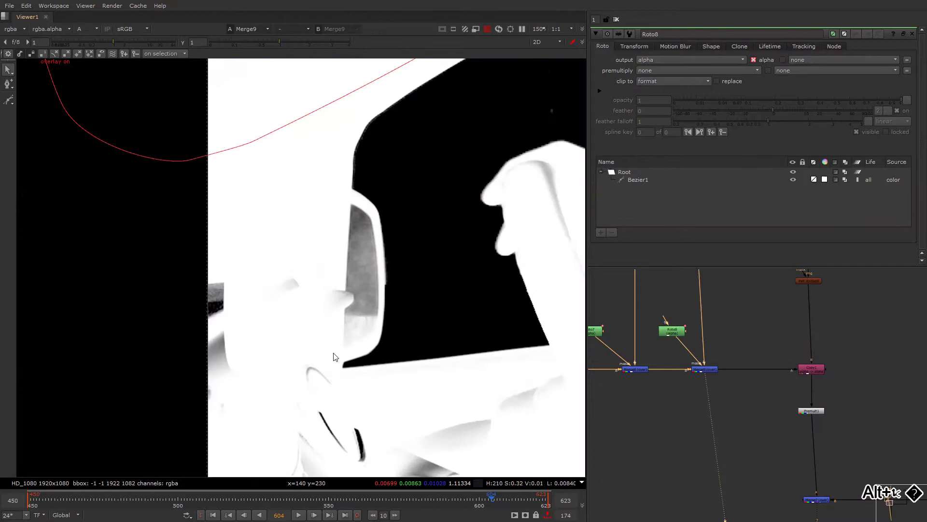
Add a second closed Bezier to the first matte merge's Roto mask, covering the dashboard corner below the side mirror and extending outside the frame.
left_click(595, 330)
scroll(372, 309, "down", 1)
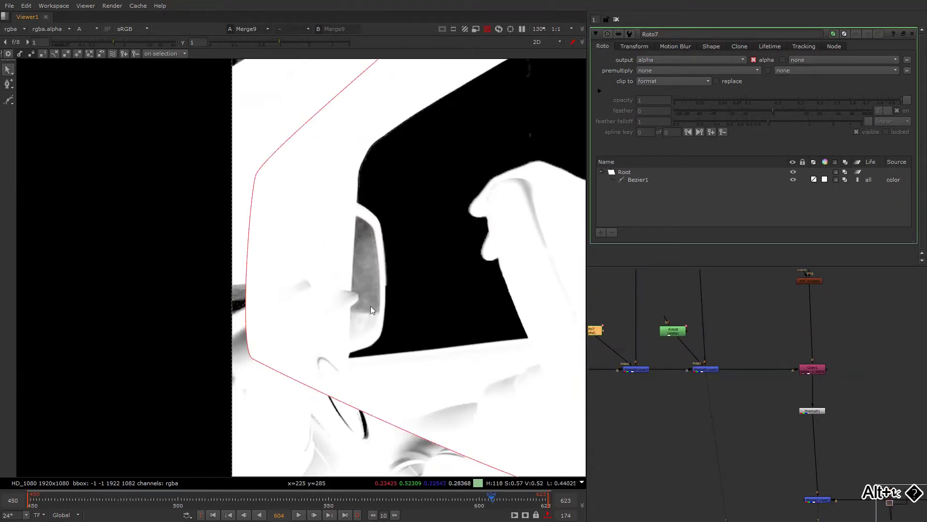
left_click(11, 100)
mouse_move(308, 218)
middle_mouse_down("alt")
mouse_move(282, 236)
mouse_move(231, 227)
middle_mouse_up("alt")
left_click_drag(243, 194, 255, 192)
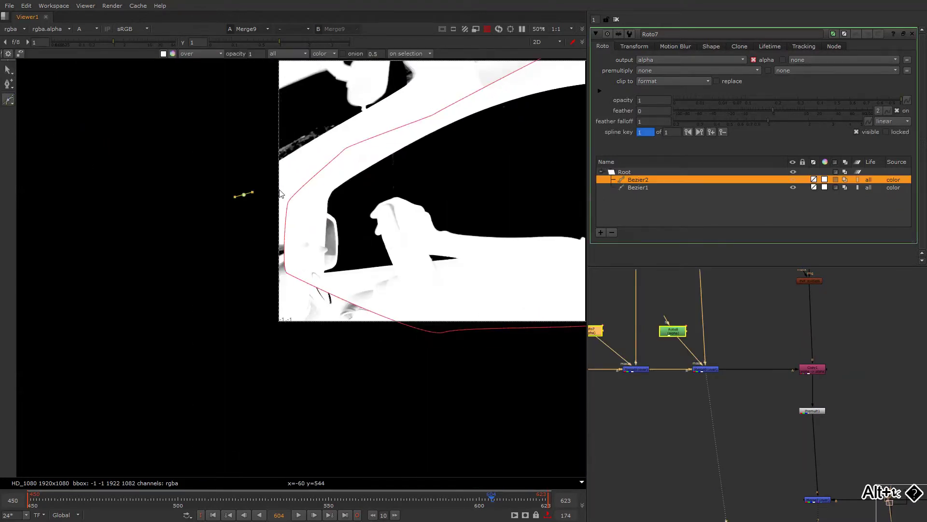
left_click(309, 206)
left_click(321, 263)
key("ctrl+z")
left_click(342, 285)
left_click(400, 290)
left_click(401, 350)
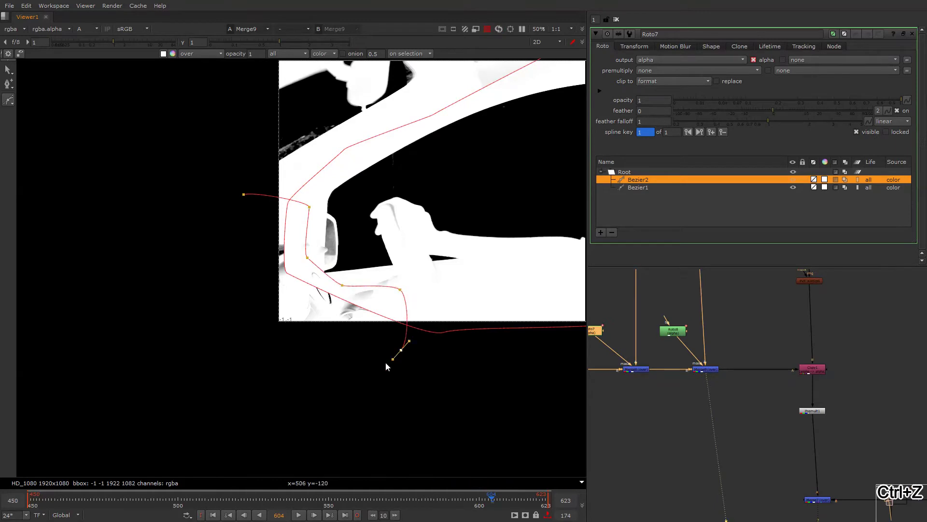
left_click(311, 376)
left_click(228, 343)
left_click(209, 275)
left_click(243, 196)
key("a")
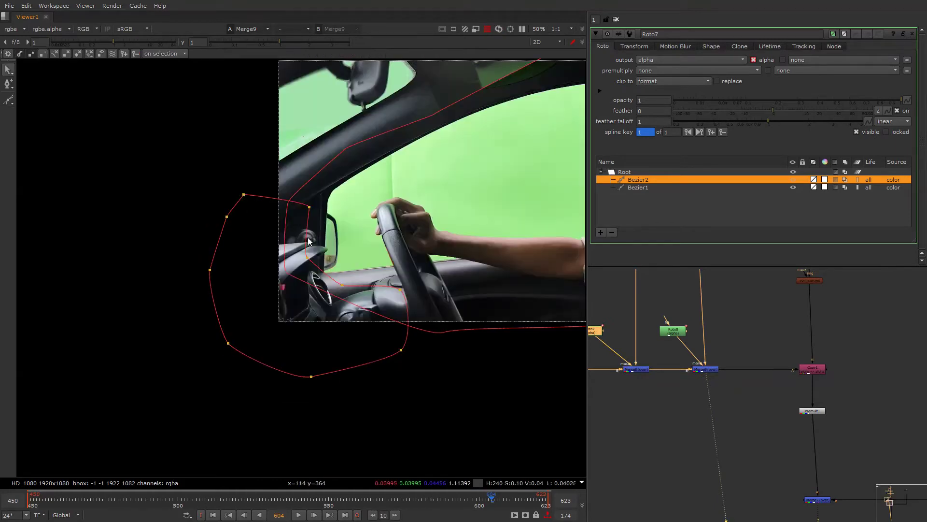
Check the merged matte's alpha across the whole frame, with viewer gamma lowered to 0.1 and reset to 1.
key("a")
middle_click_drag(473, 183, 296, 310)
middle_click_drag(194, 275, 297, 237)
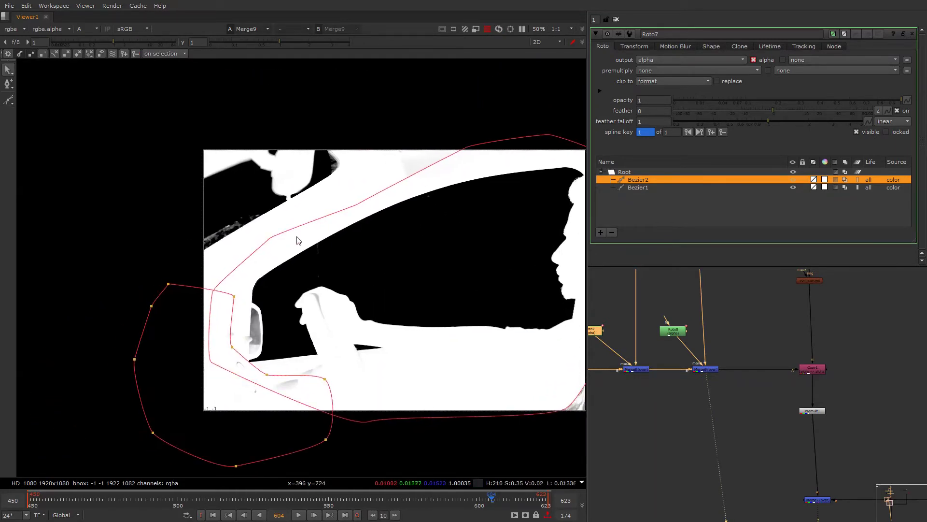
middle_click_drag(516, 321, 477, 278)
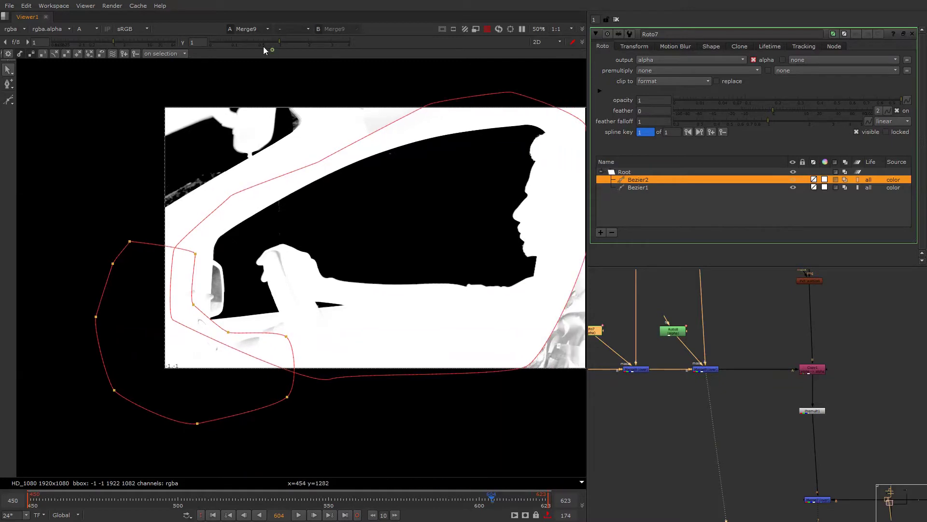
left_click_drag(255, 43, 230, 44)
scroll(446, 253, "down", 2)
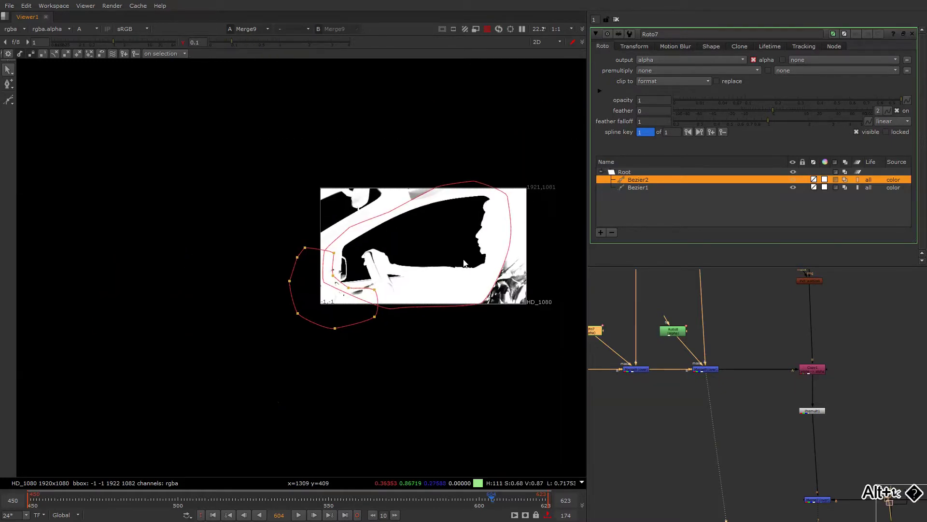
left_click_drag(524, 255, 502, 258, "alt")
left_click(183, 43)
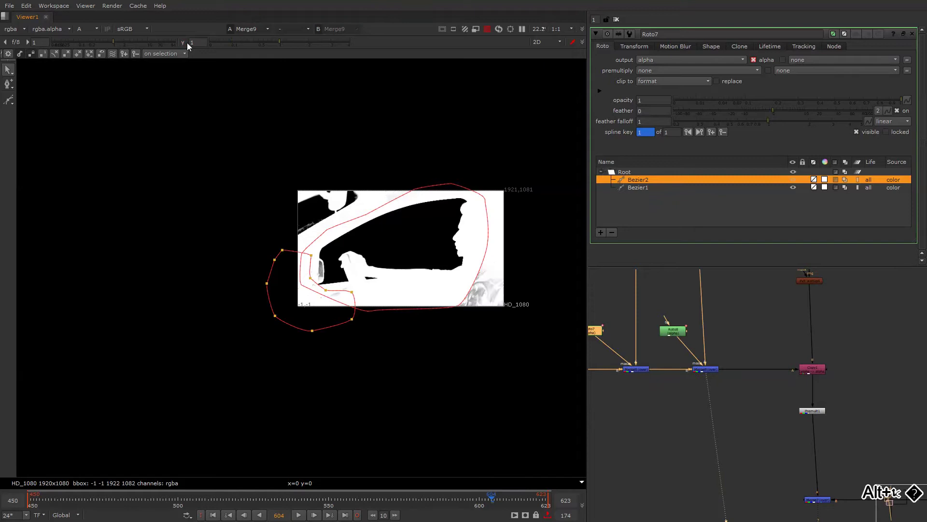
Compare the final composite with the merge fed by the blurred Roto bypassed and re-enabled.
middle_click_drag(716, 317, 672, 393)
middle_click_drag(713, 355, 704, 385, "alt")
left_click(702, 351)
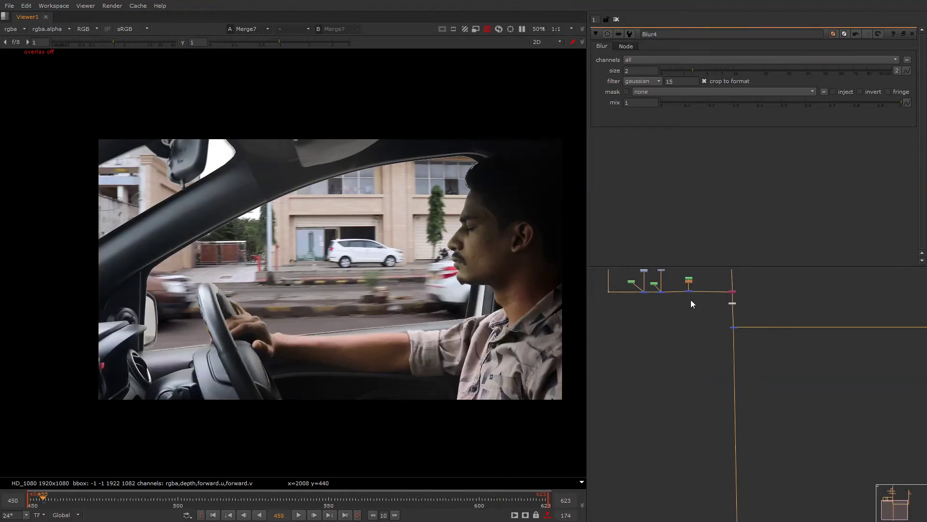
middle_click_drag(690, 299, 714, 277, "alt")
left_click_drag(714, 278, 688, 333, "alt")
left_click(699, 349)
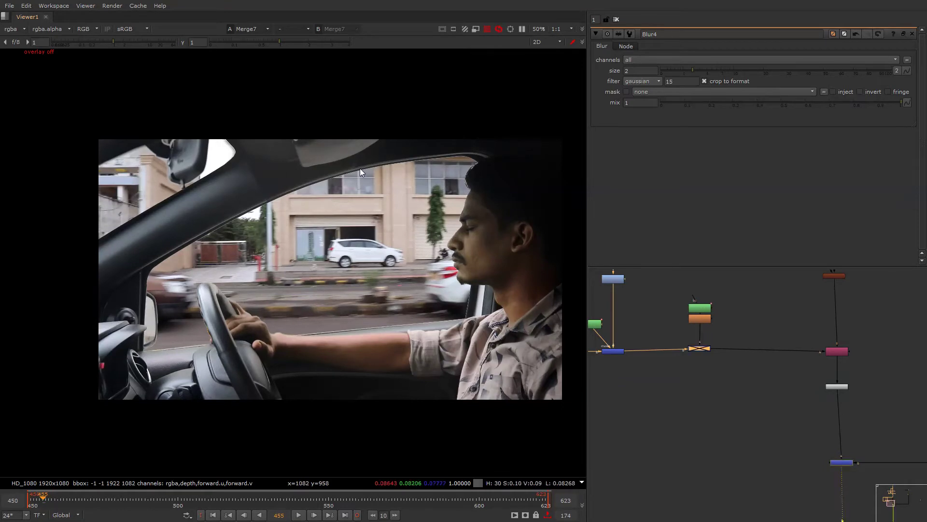
right_click(390, 160)
left_click(390, 160)
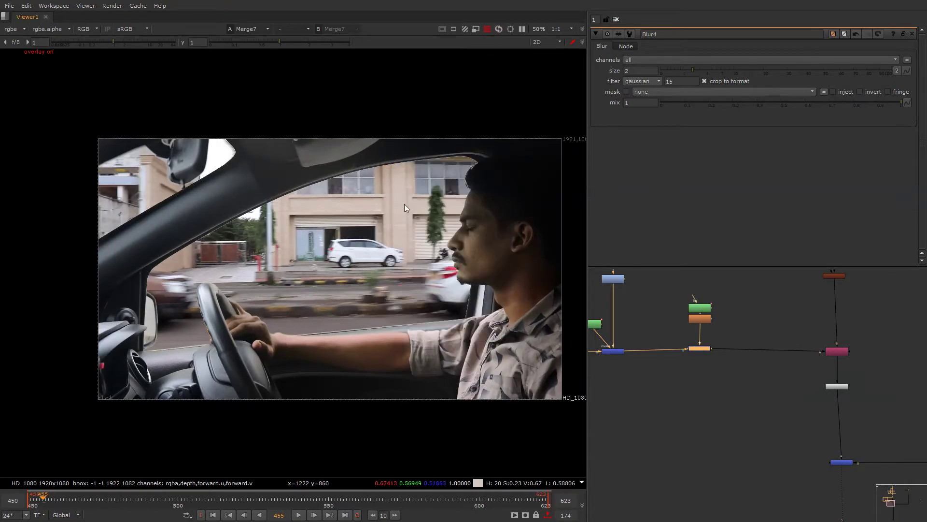
Review the keying branches in the node graph against the original green-screen plate.
scroll(684, 333, "down", 3)
left_click_drag(753, 349, 655, 406, "alt")
left_click(690, 357)
key("1")
left_click(692, 395)
key("1")
left_click(669, 333)
key("1")
left_click_drag(687, 352, 710, 308, "alt")
scroll(715, 314, "down", 6)
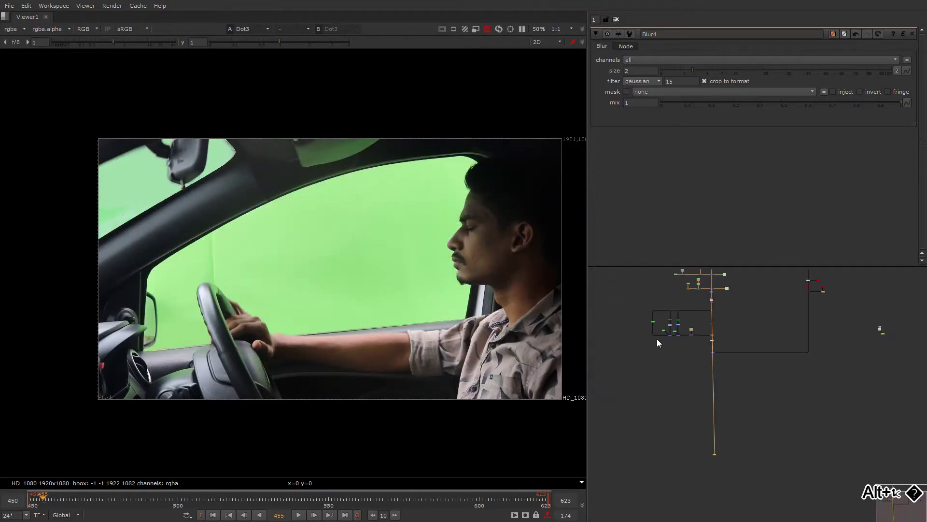
scroll(691, 335, "up", 3)
left_click(697, 336)
key("1")
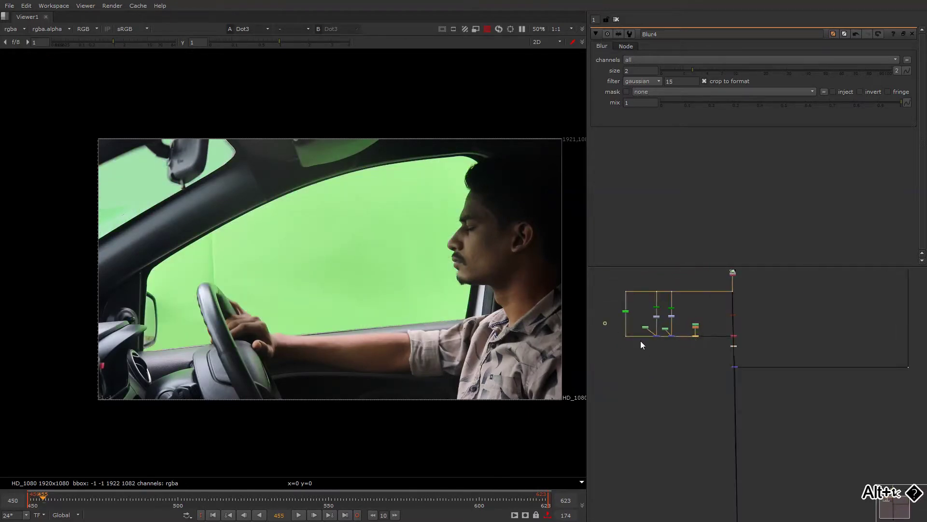
scroll(791, 311, "down", 5)
left_click(806, 311)
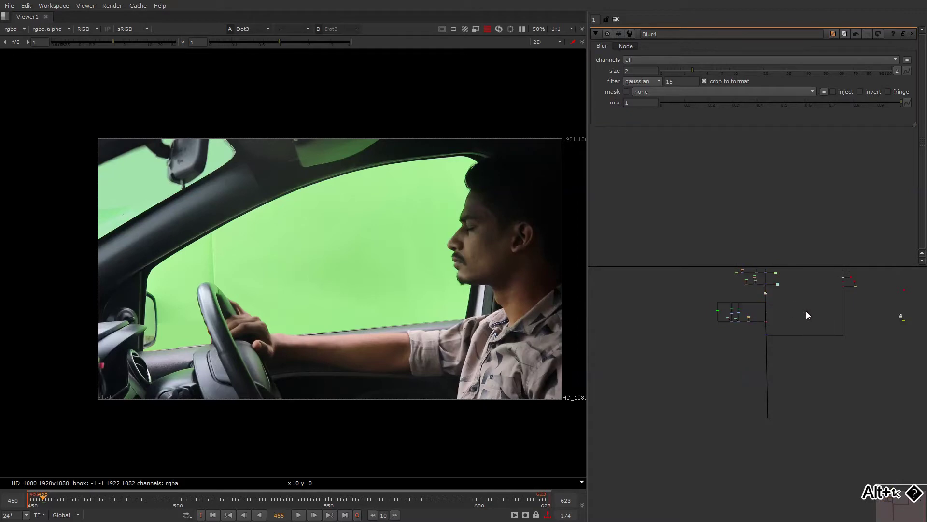
left_click_drag(828, 323, 757, 336, "alt")
scroll(757, 337, "up", 2)
Move the background Merge further below the Premult node and shift the node beneath it aside to free space.
left_click_drag(815, 340, 638, 376)
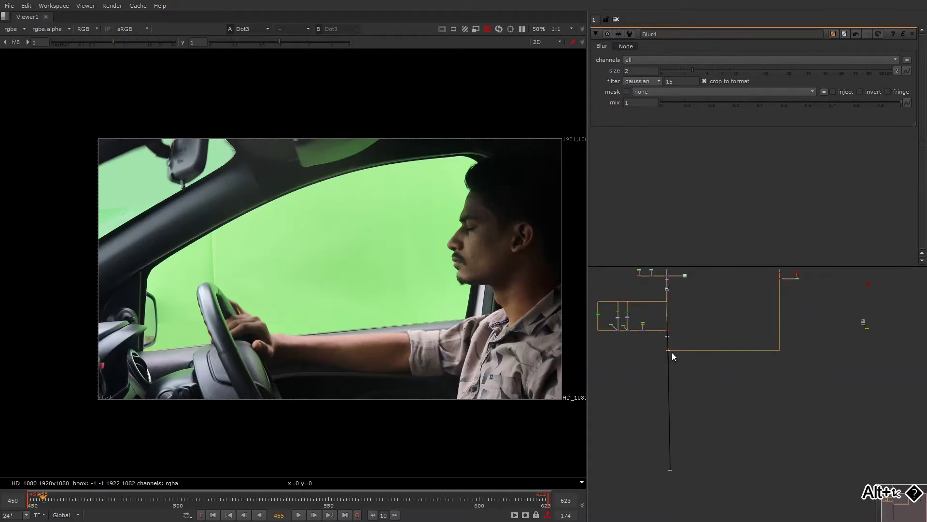
scroll(668, 348, "up", 4)
left_click_drag(668, 346, 666, 375)
left_click(667, 401)
scroll(667, 401, "down", 4)
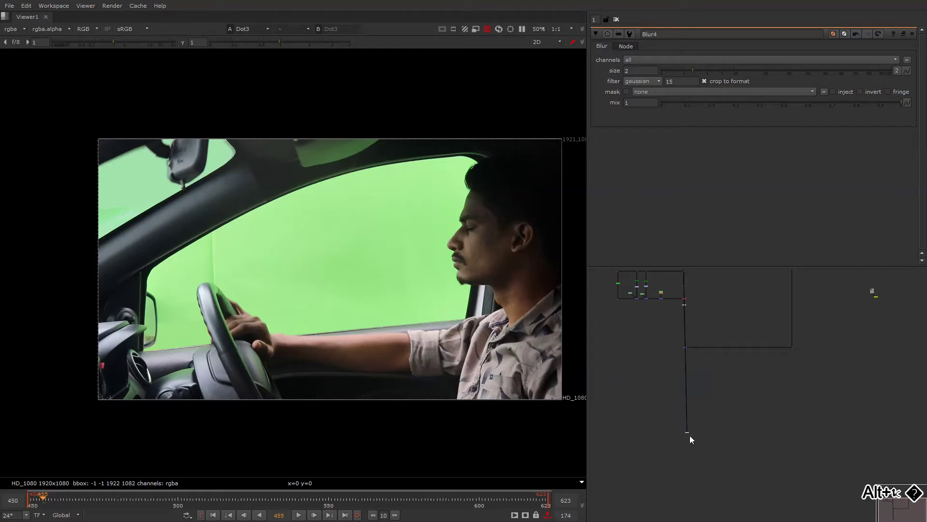
scroll(691, 432, "up", 5)
left_click_drag(654, 428, 612, 437)
scroll(671, 380, "down", 5)
middle_click_drag(692, 290, 703, 310)
scroll(699, 369, "up", 4)
scroll(696, 379, "up", 2)
Inspect the final composite up close along the hand, the driver's hair and face, the roof edge and the side mirror.
left_click(696, 380)
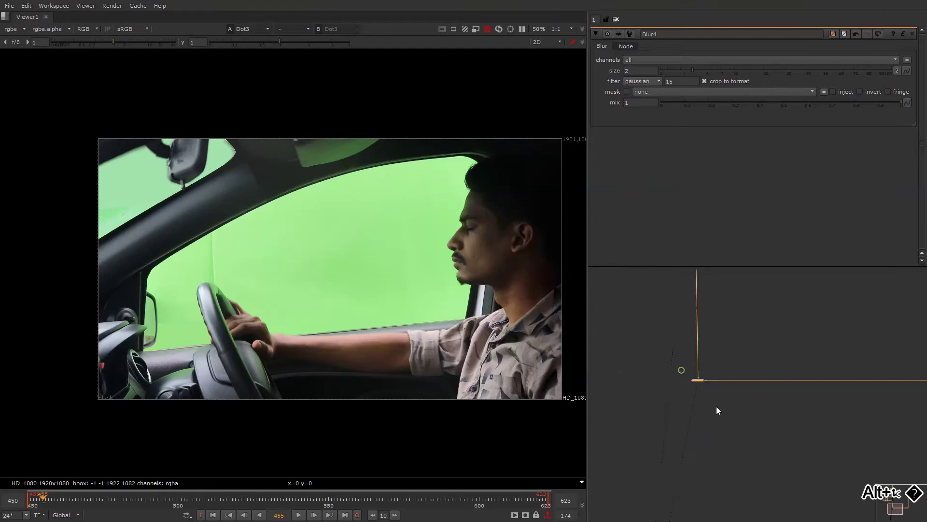
key("1")
right_click(436, 233)
left_click(435, 233)
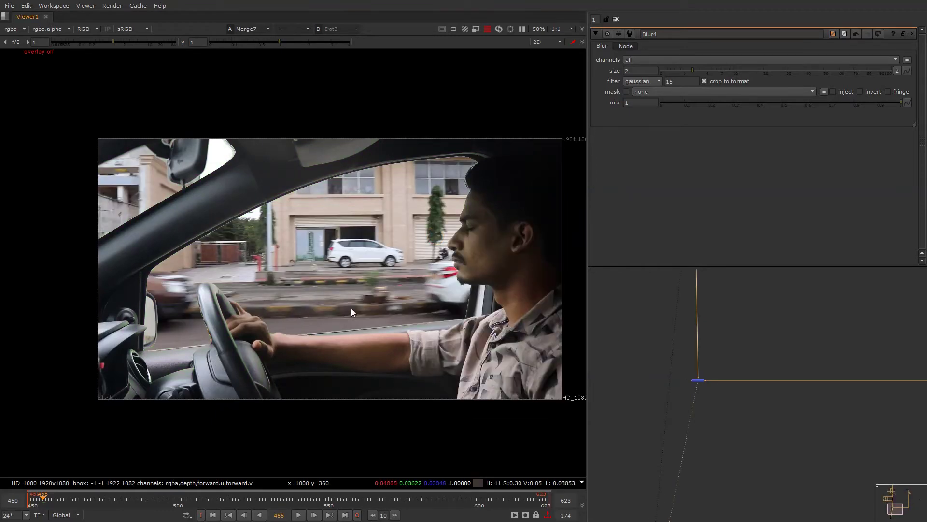
scroll(370, 317, "up", 10)
scroll(405, 310, "down", 6)
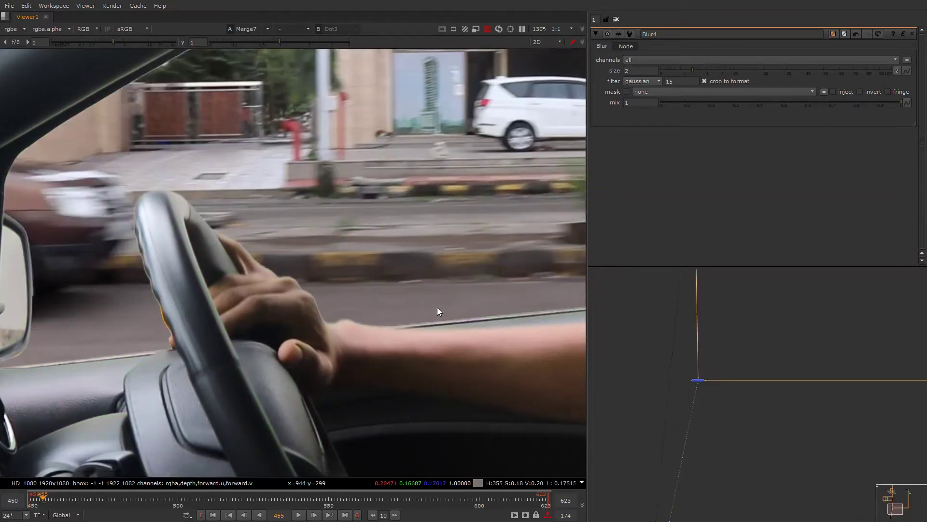
key("2")
key("1")
scroll(478, 304, "up", 6)
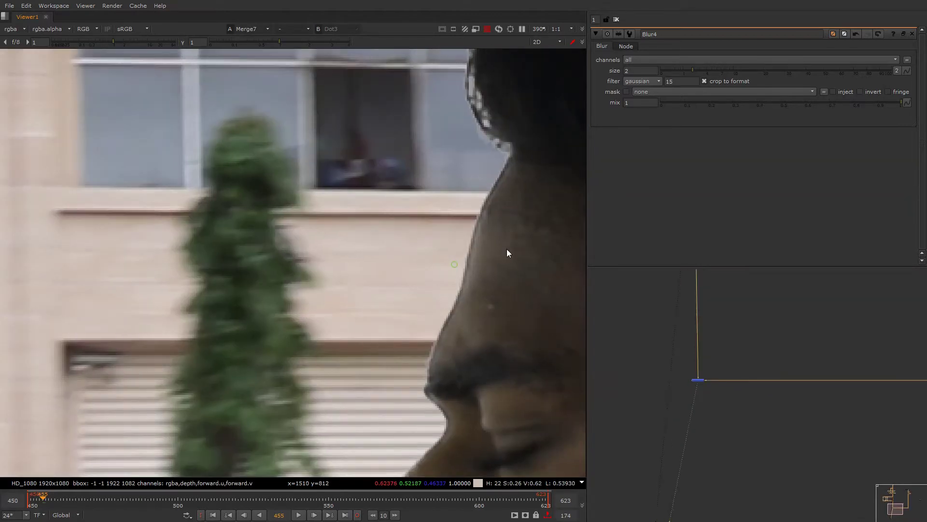
scroll(471, 242, "down", 6)
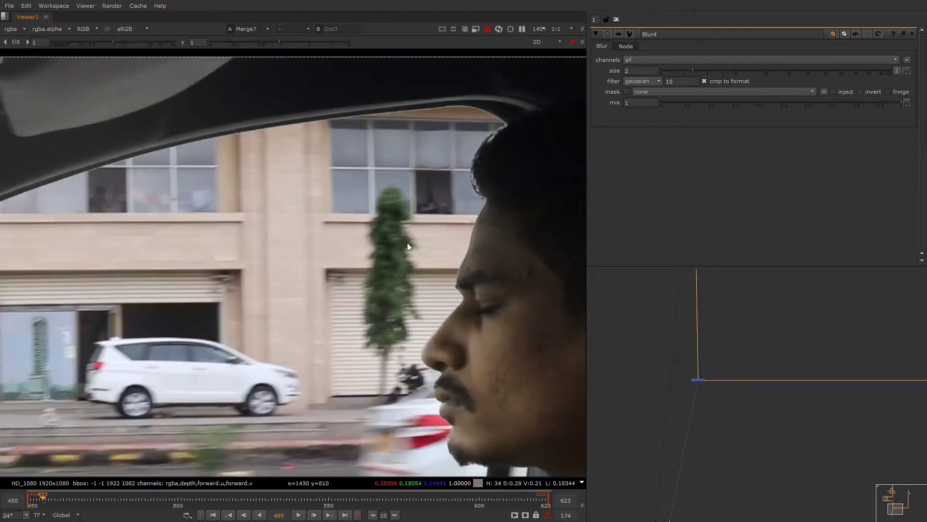
middle_click_drag(408, 242, 507, 358)
scroll(447, 224, "up", 6)
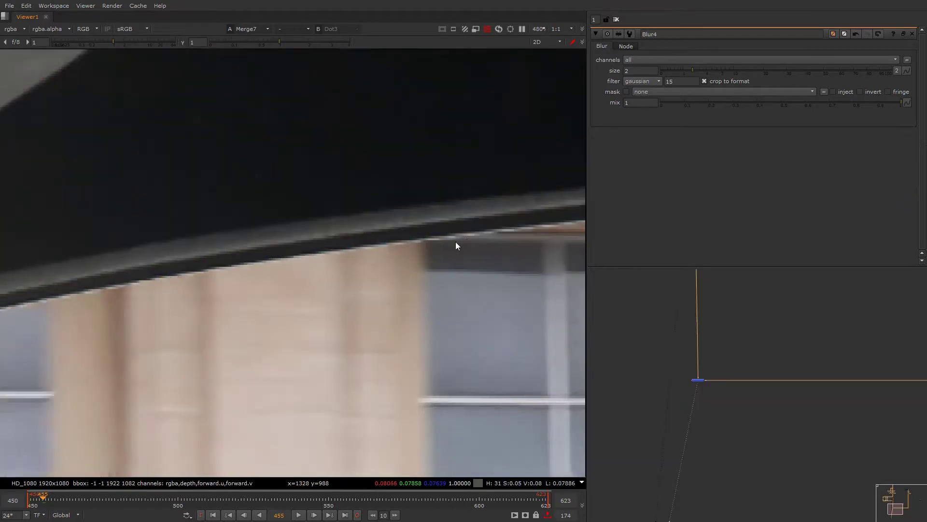
scroll(456, 241, "down", 8)
middle_click_drag(333, 309, 529, 196)
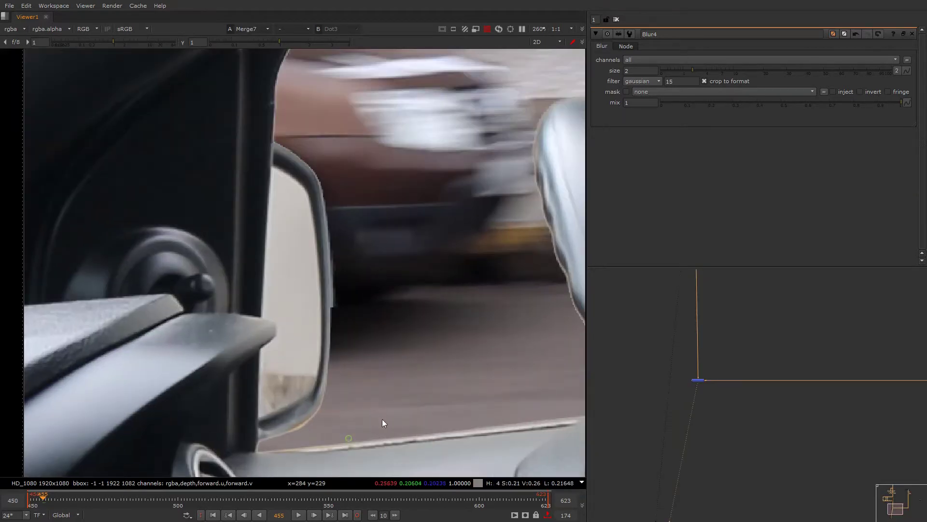
scroll(382, 419, "up", 6)
scroll(674, 355, "down", 2)
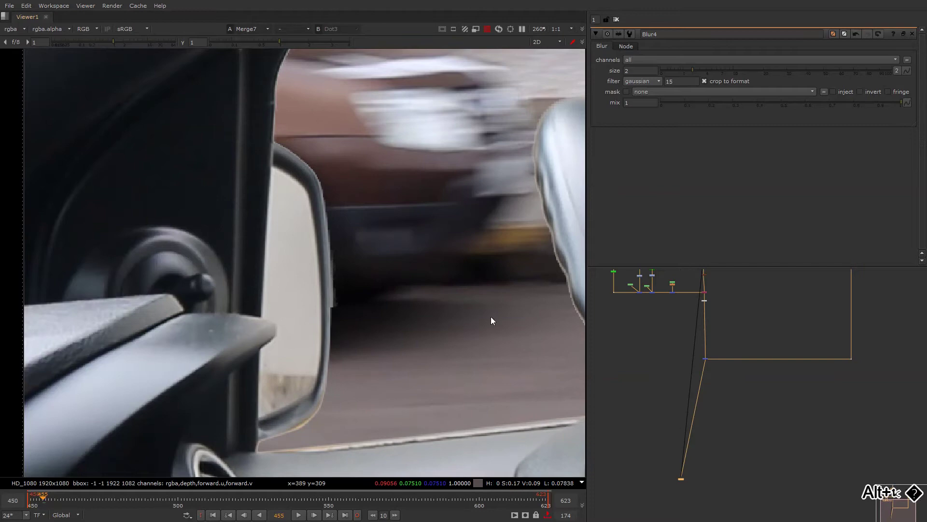
Compare the composite with the original plate along the edges of the steering wheel, hand and forearm.
left_click_drag(491, 317, 468, 274, "alt")
left_click_drag(519, 291, 364, 305, "alt")
key("2")
key("1")
left_click_drag(445, 302, 327, 370, "alt")
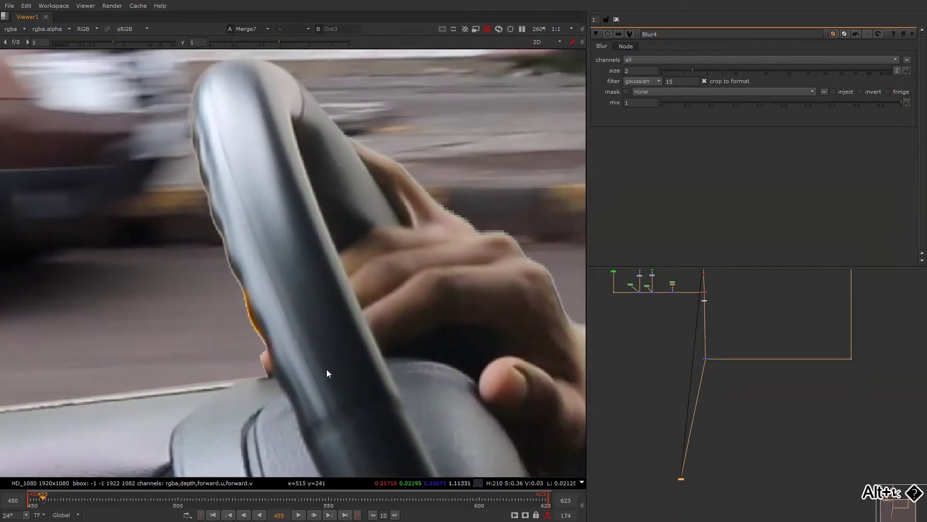
key("2")
key("1")
scroll(433, 291, "down", 5)
scroll(474, 303, "up", 5)
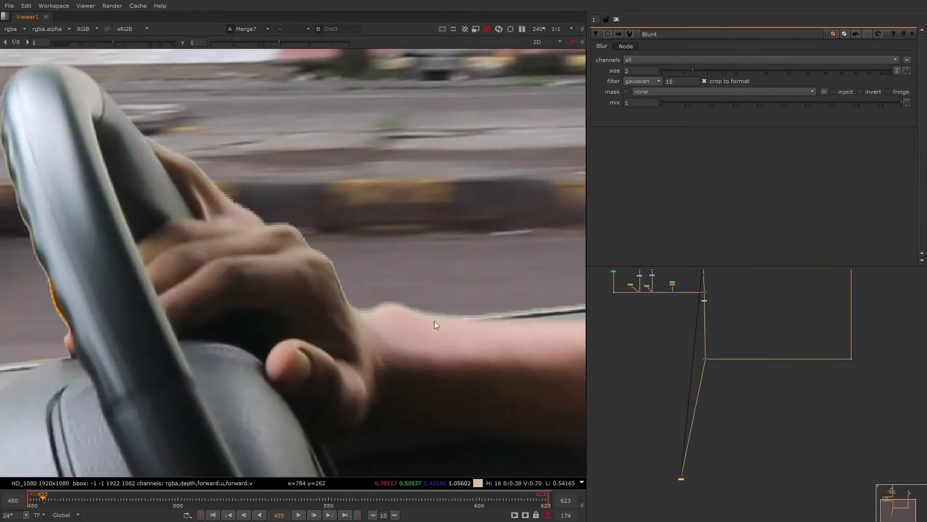
left_click_drag(732, 300, 770, 297, "alt")
scroll(769, 297, "up", 5)
key("Tab")
type("ero")
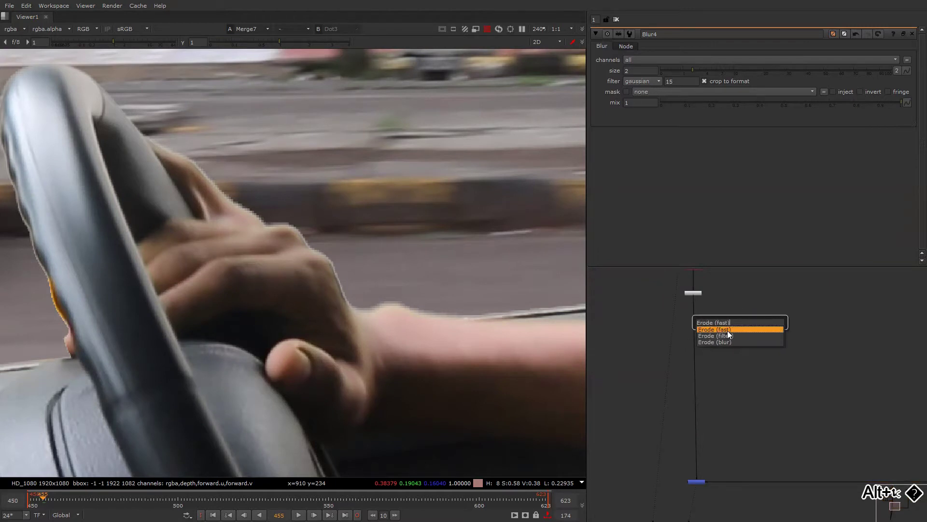
left_click(728, 330)
key("ctrl+z")
Branch an Erode (filter) node off the existing Premult and add a new Premult node below it.
key("Tab")
type("erode")
left_click(737, 345)
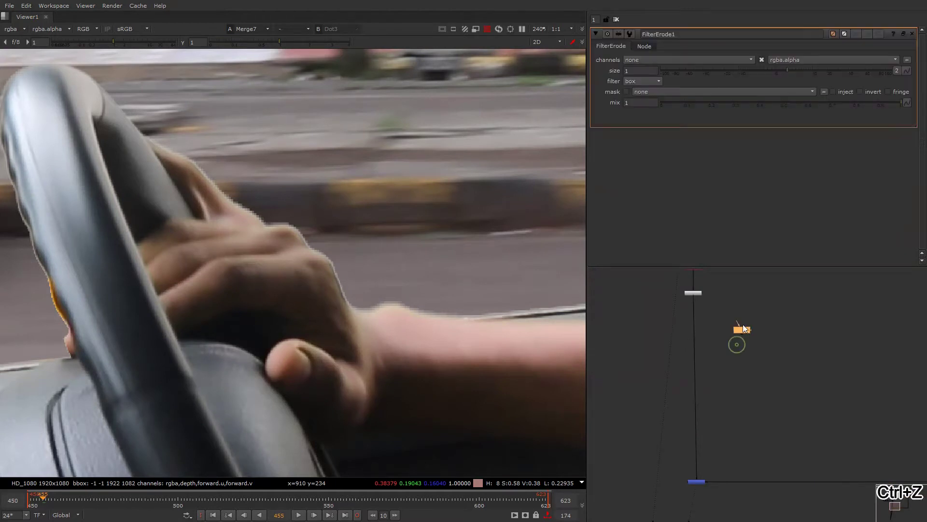
key("Tab")
type("prem")
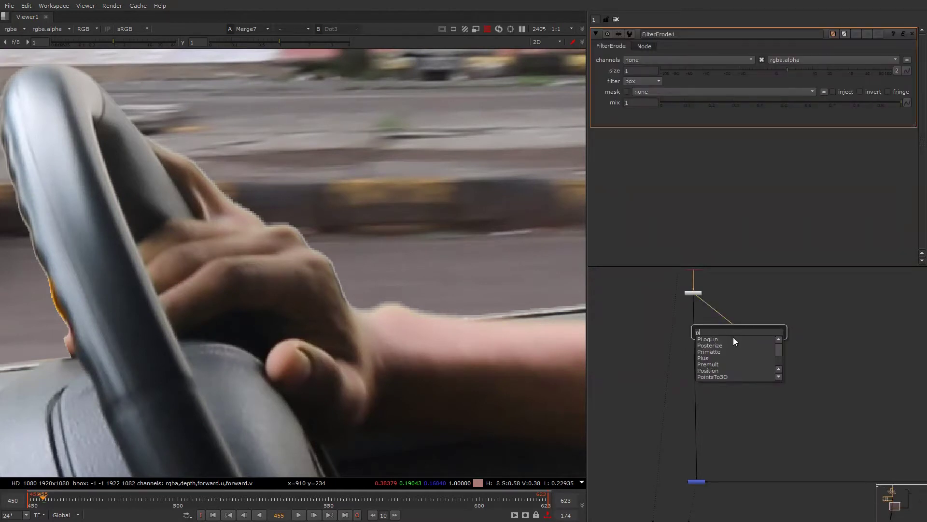
left_click(731, 339)
key("Tab")
type("ero")
left_click(735, 346)
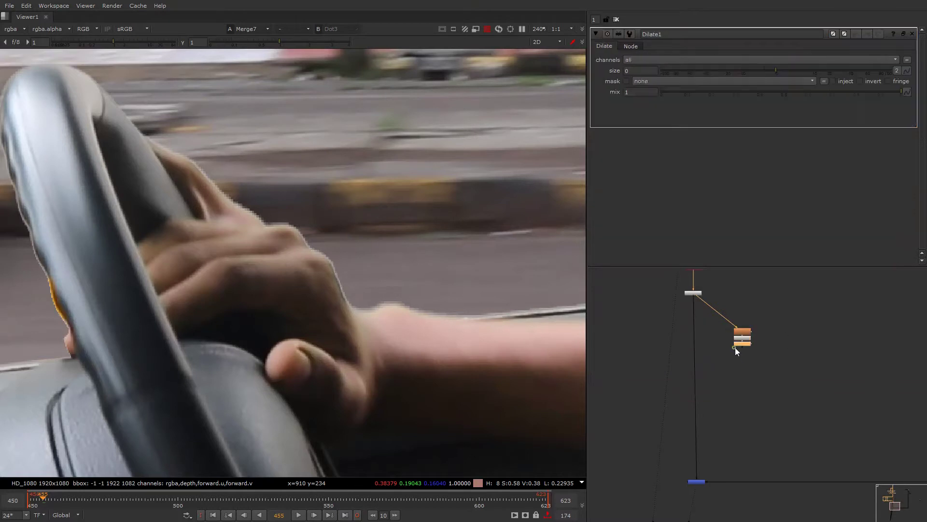
key("Delete")
Add another Erode (filter) node below the new Premult with its channels set to all and its size to -1.
middle_click_drag(744, 343, 789, 310, "alt")
key("Tab")
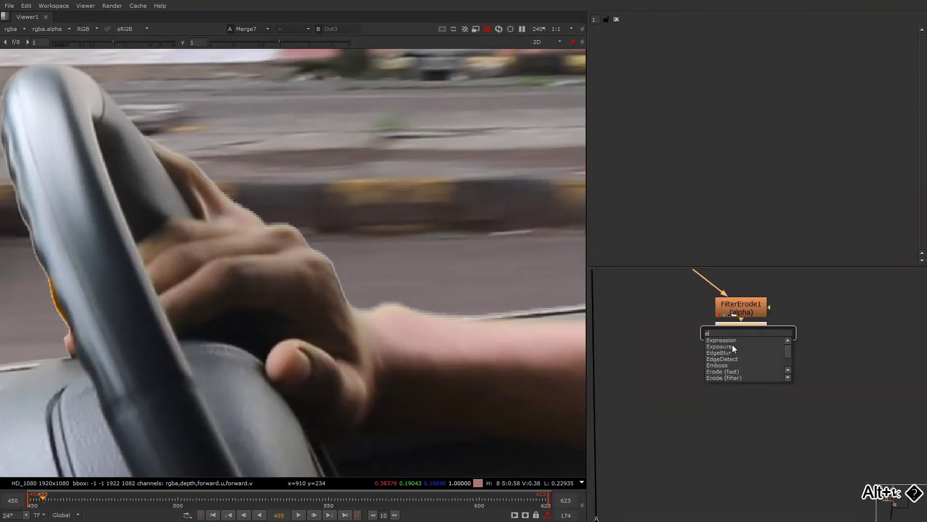
left_click(737, 346)
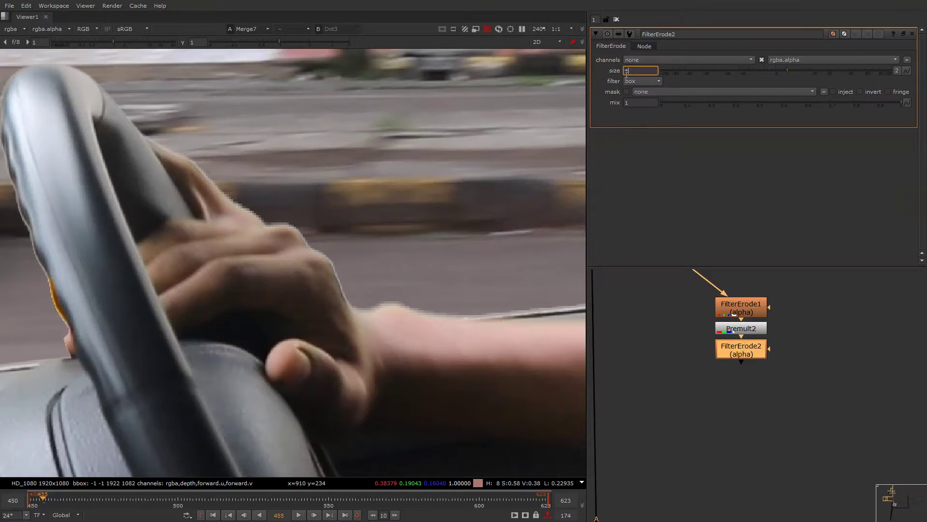
left_click(642, 61)
left_click(637, 76)
middle_click_drag(696, 329, 658, 329, "alt")
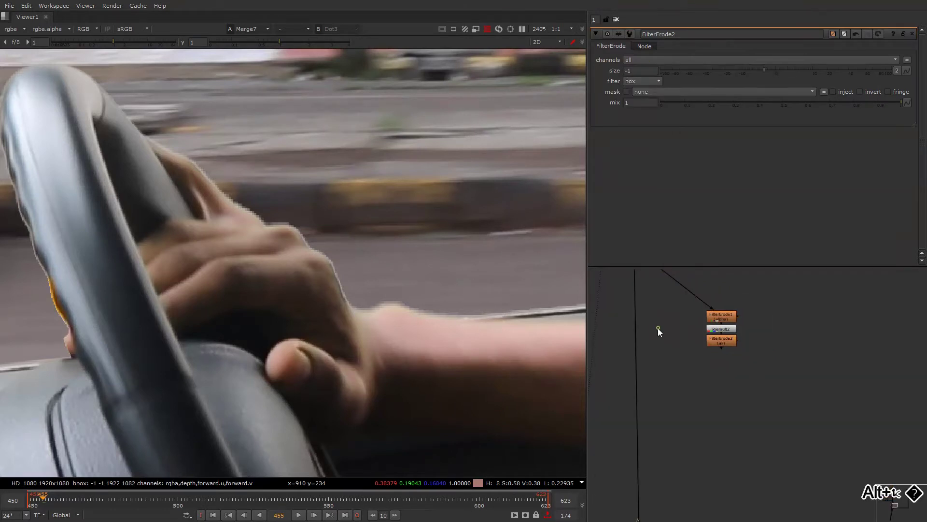
Add a Merge node on the main line below the first Premult, feed it the eroded branch, and set its operation to min.
key("m")
left_click_drag(657, 338, 639, 347)
left_click(655, 61)
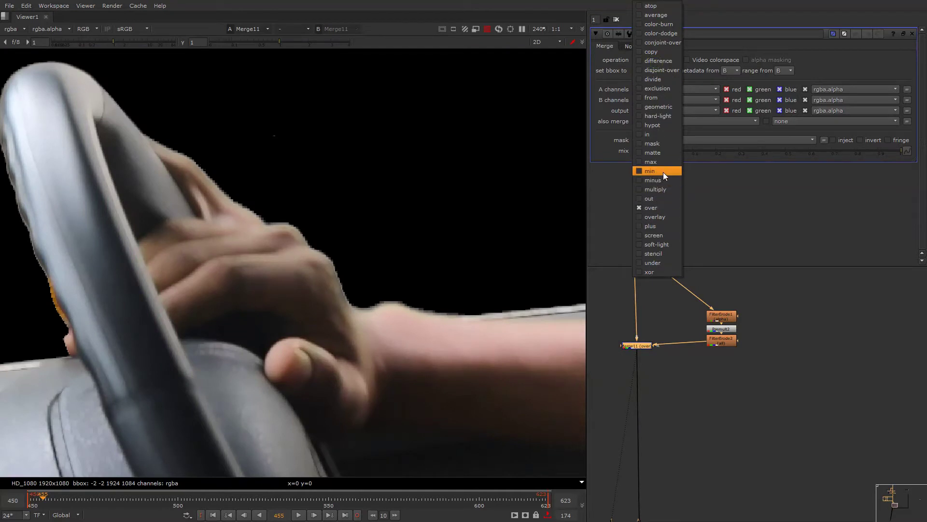
left_click(663, 172)
Compare the final composite along the hand and steering wheel with the new min merge disabled and enabled.
middle_click_drag(632, 331, 674, 369)
key("d")
key("d")
left_click(692, 399)
key("1")
left_click(673, 363)
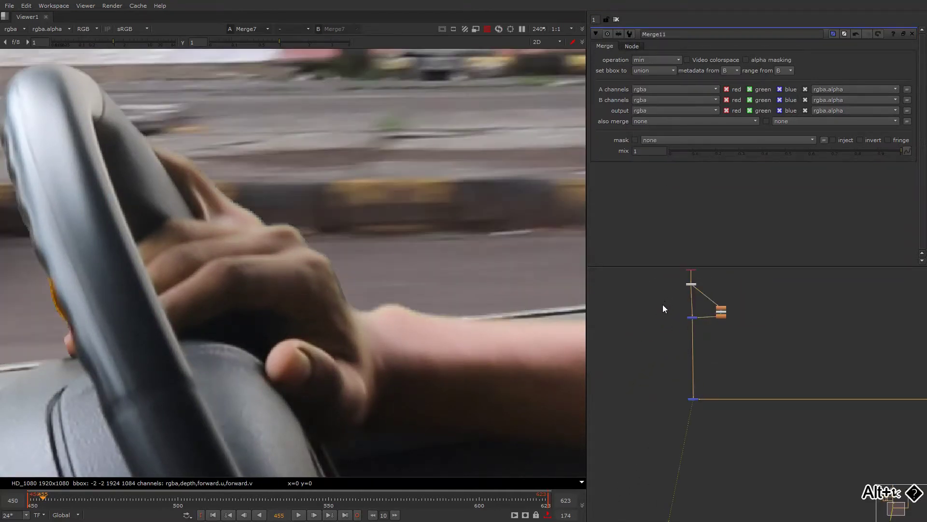
left_click_drag(663, 308, 700, 340)
key("f")
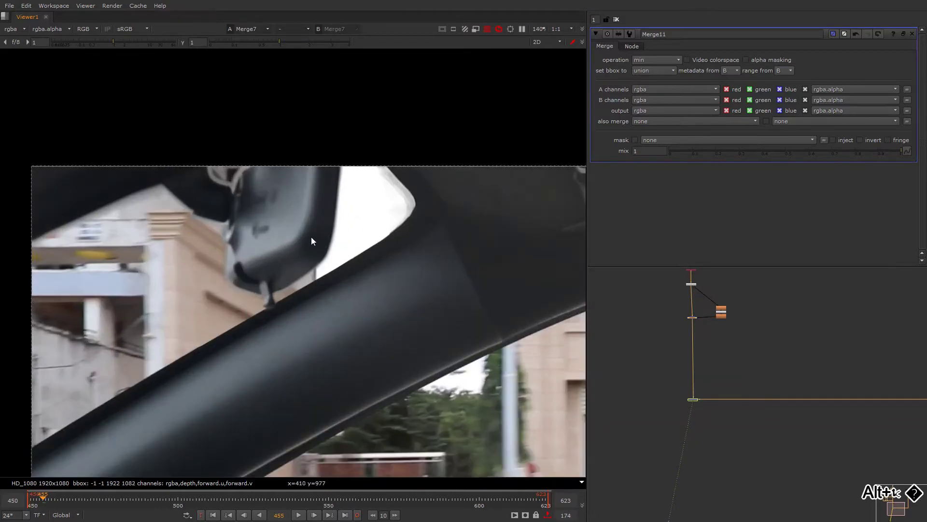
Inspect the final composite around the rear-view mirror and roof pillar, and across the full frame in its separate colour channels.
middle_click_drag(398, 272, 377, 286, "alt")
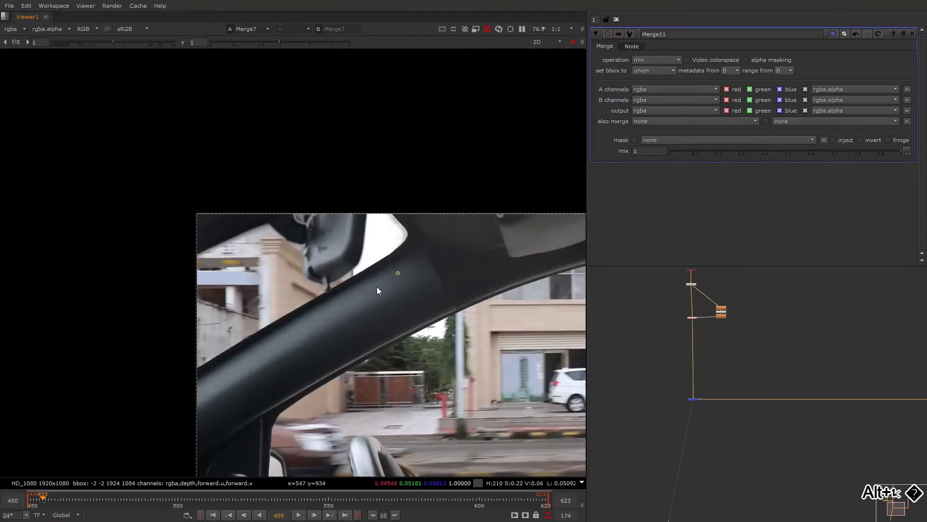
middle_click_drag(680, 331, 676, 309, "alt")
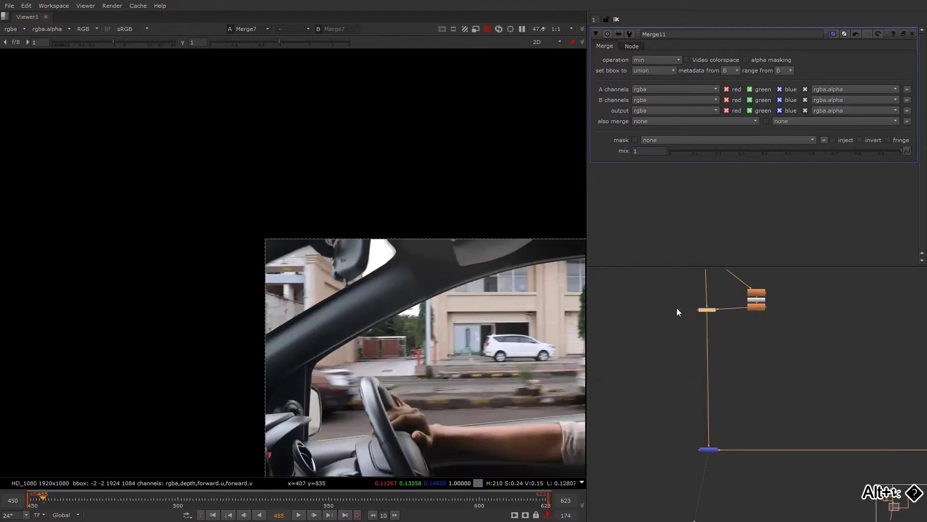
left_click(677, 308)
middle_click(444, 300)
key("r")
key("g")
key("b")
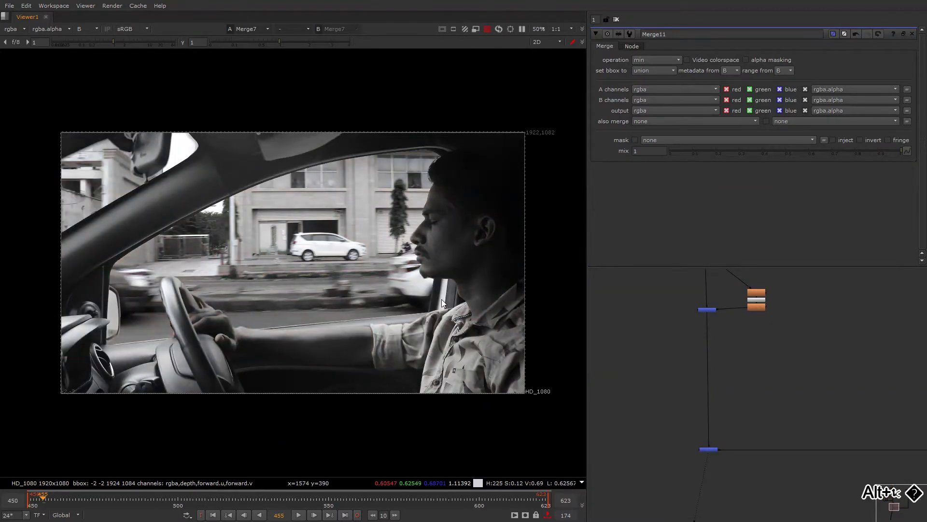
key("b")
Review the node graph, following the upper plate nodes, the keying and roto matte branches, and the main line to the final merge.
middle_click_drag(715, 382, 694, 391, "alt")
middle_click_drag(698, 275, 689, 355)
left_click_drag(642, 290, 764, 370)
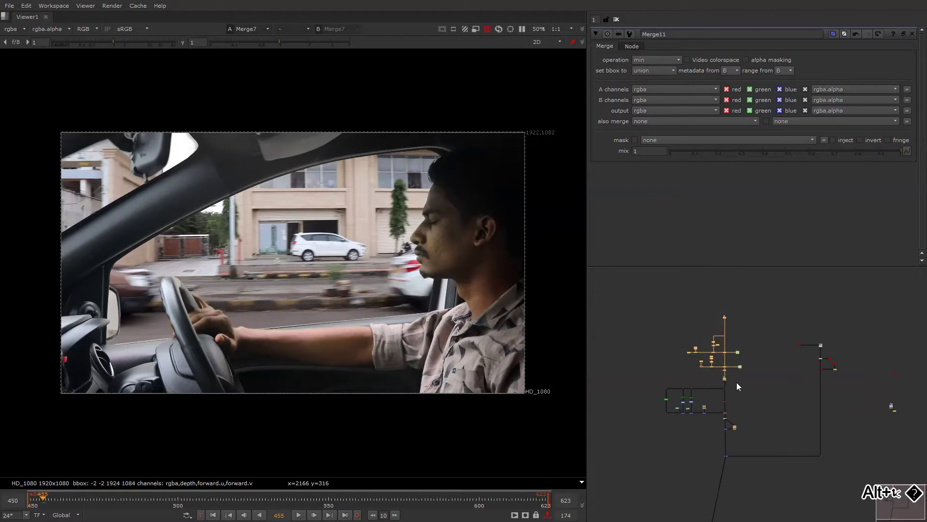
middle_click_drag(737, 381, 730, 337, "alt")
left_click_drag(729, 337, 725, 337)
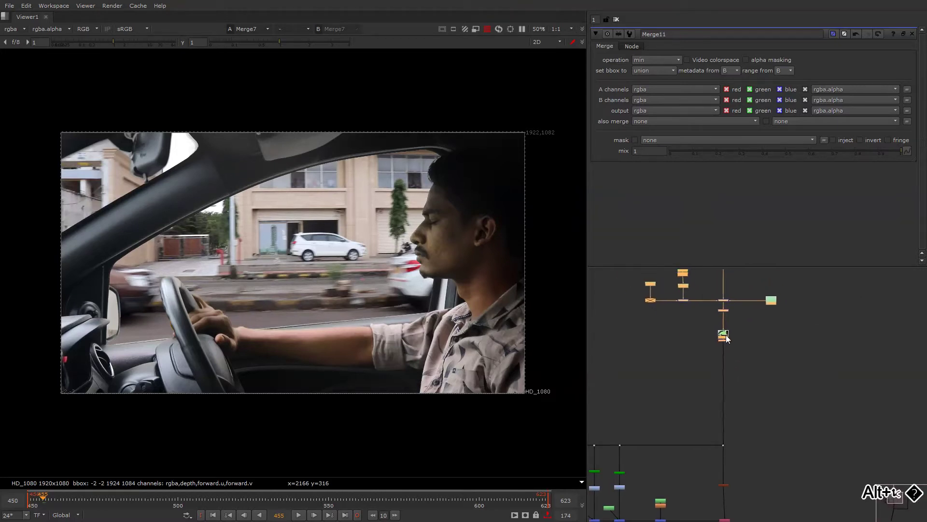
left_click(687, 355)
middle_click_drag(693, 345, 712, 282)
middle_click_drag(712, 282, 699, 305, "alt")
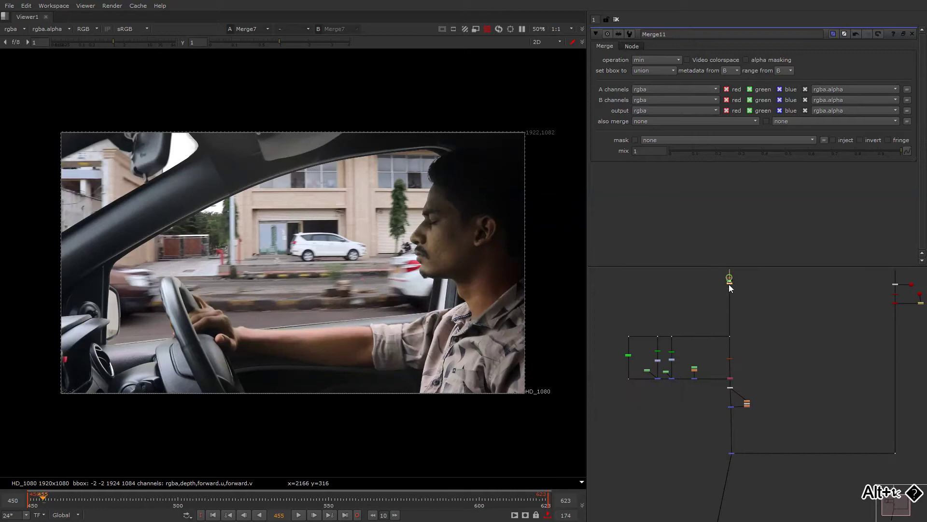
left_click_drag(731, 282, 733, 273)
left_click_drag(601, 316, 726, 346)
middle_click_drag(626, 344, 644, 329, "alt")
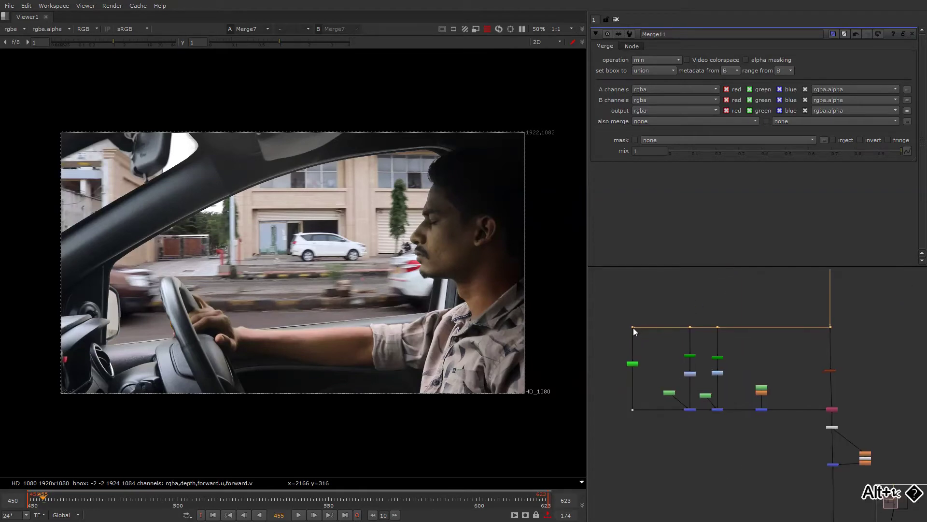
left_click_drag(633, 327, 629, 280)
middle_click_drag(629, 278, 633, 329)
middle_click_drag(685, 301, 662, 319, "alt")
middle_click_drag(725, 324, 670, 337)
Add a Keylight node beside the main line and connect its source to the dot on the green-screen plate.
left_click(667, 337)
key("Tab")
type("k")
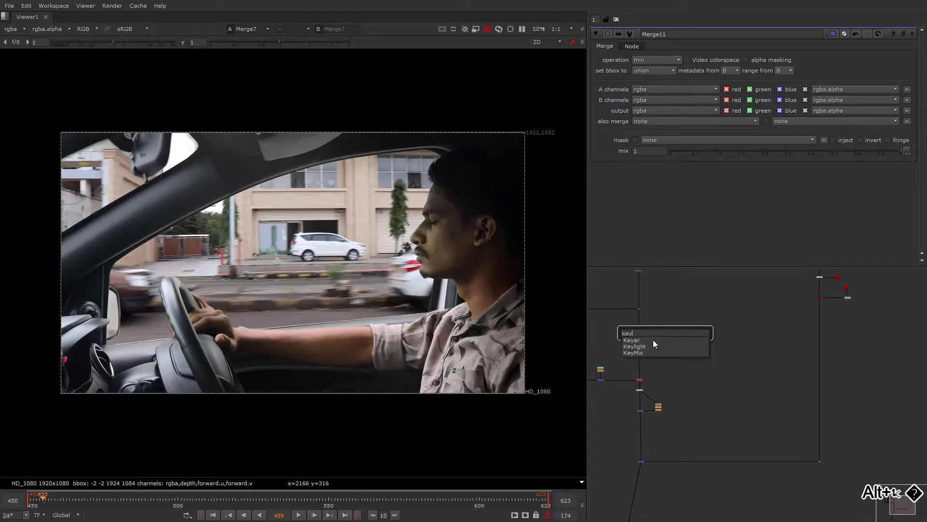
left_click(651, 343)
left_click_drag(688, 338, 646, 313)
middle_click_drag(604, 277, 646, 313)
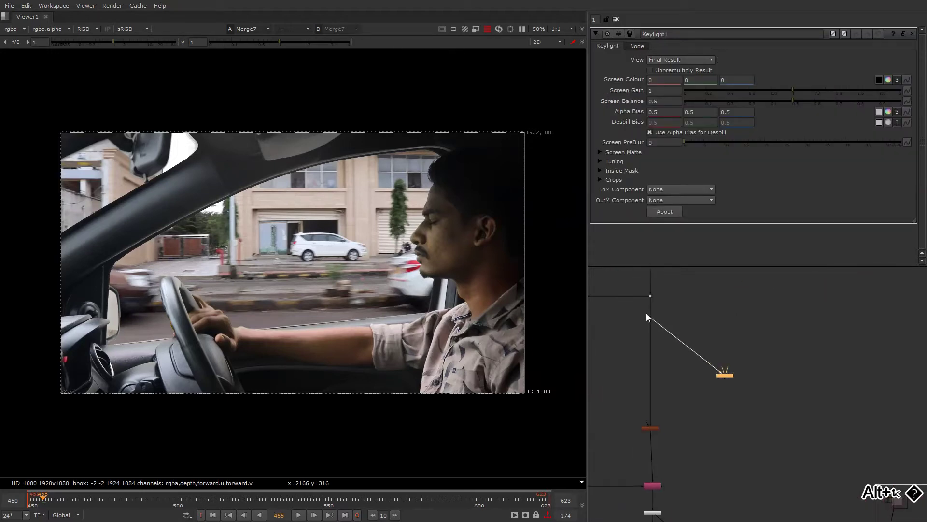
left_click_drag(651, 295, 650, 296)
Connect the Keylight's Bg input to the street background branch.
middle_click_drag(714, 317, 643, 237)
mouse_move(651, 292)
middle_mouse_down("alt")
mouse_move(697, 291)
mouse_move(660, 286)
middle_mouse_up("alt")
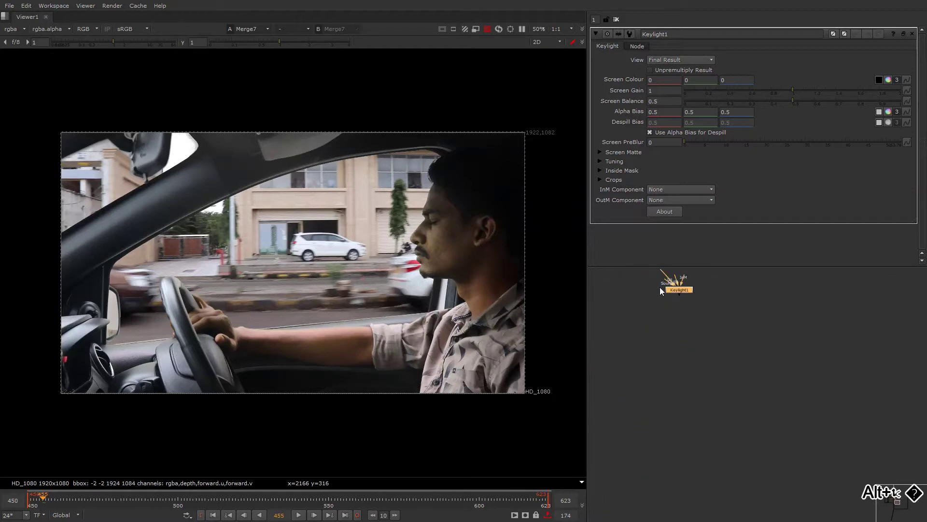
left_click_drag(660, 284, 839, 296)
middle_click_drag(838, 296, 741, 338, "alt")
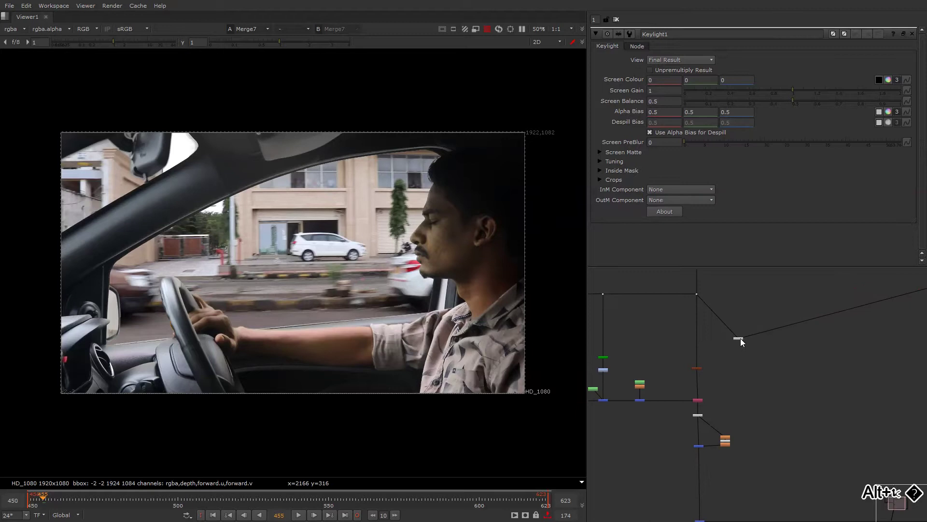
View the Keylight, sample its Screen Colour from the green window area, and set its View to Composite.
left_click(741, 338)
key("1")
middle_click_drag(366, 244, 417, 277)
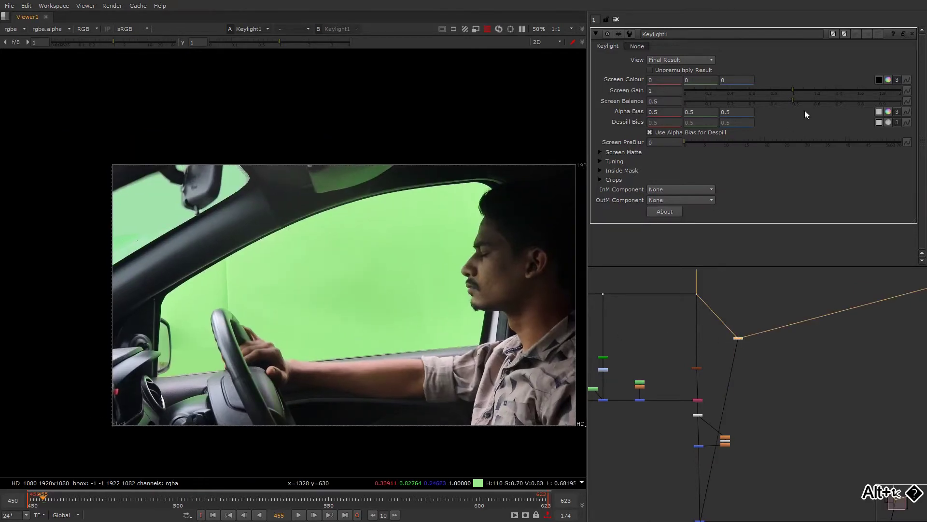
left_click(880, 79)
left_click(402, 225, "ctrl")
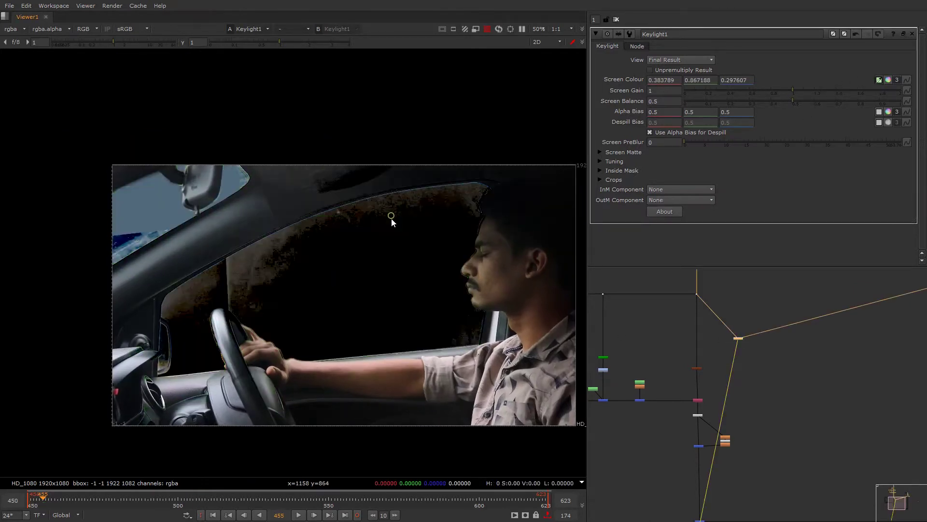
left_click(676, 59)
left_click(679, 85)
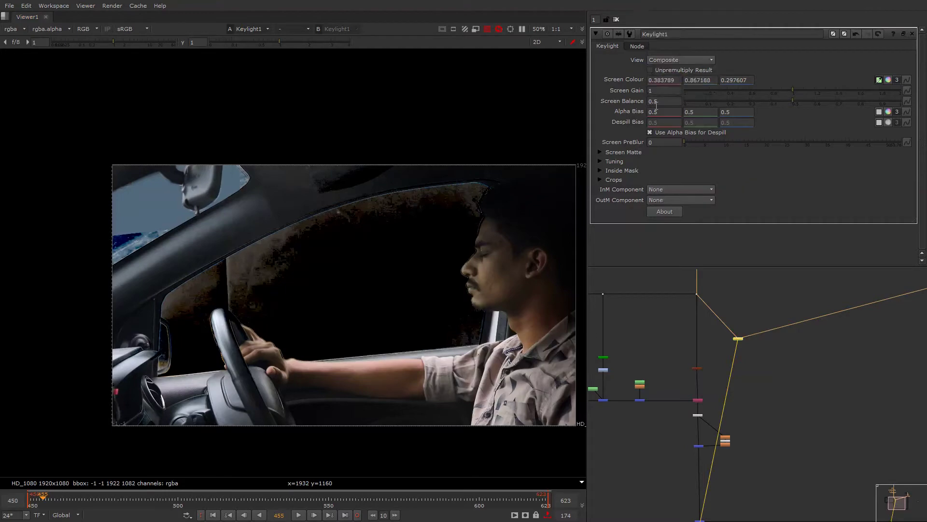
Inspect the Keylight composite up close along the window edges, roof pillar and rear-view mirror.
middle_click_drag(250, 347, 331, 318, "alt")
middle_click_drag(381, 303, 441, 330, "alt")
middle_click_drag(377, 154, 388, 183, "alt")
left_click_drag(388, 183, 523, 282, "alt")
middle_click_drag(457, 280, 411, 354, "alt")
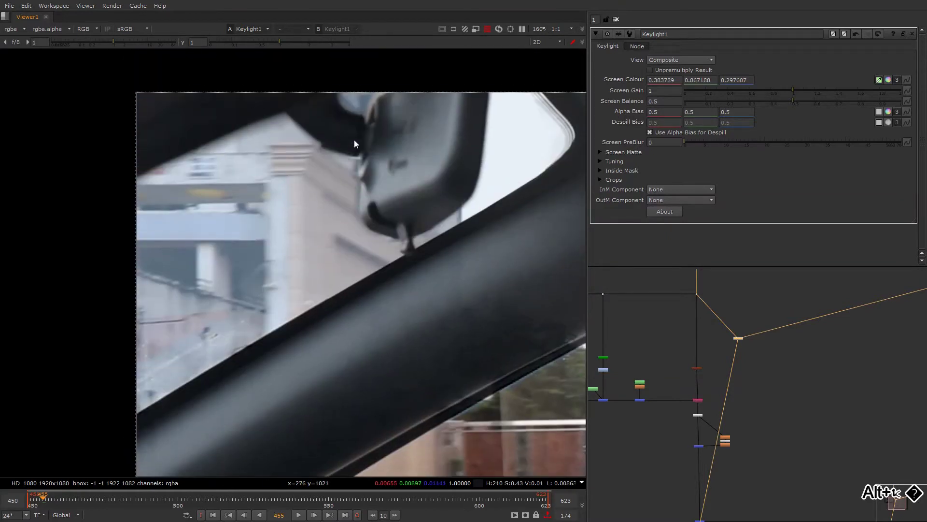
left_click_drag(366, 251, 293, 297, "alt")
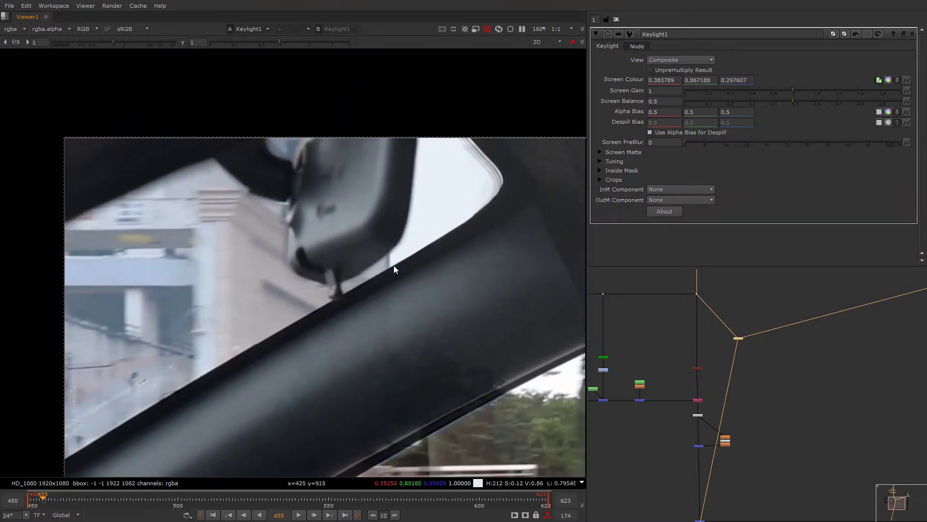
Add a Copy node beside the main line and connect its B input to the dot on the plate.
middle_click_drag(728, 344, 754, 346, "alt")
left_click(754, 347)
left_click_drag(747, 338, 735, 335)
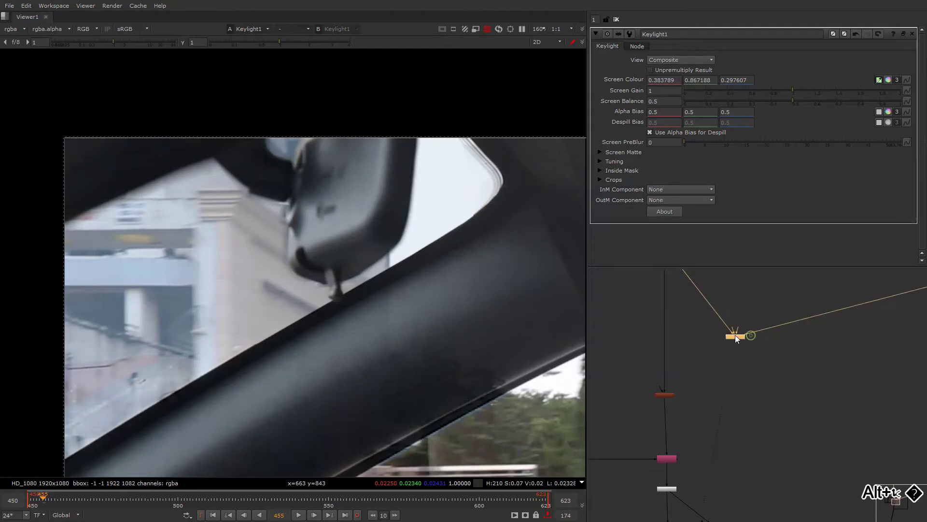
middle_click_drag(778, 322, 712, 338, "alt")
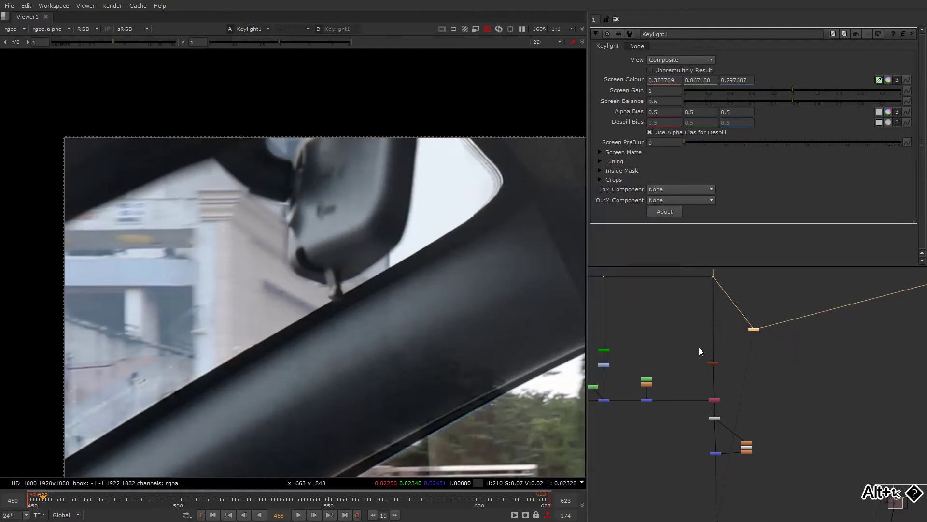
left_click(700, 348)
key("k")
left_click_drag(701, 347, 714, 332)
middle_click_drag(705, 330, 725, 318, "alt")
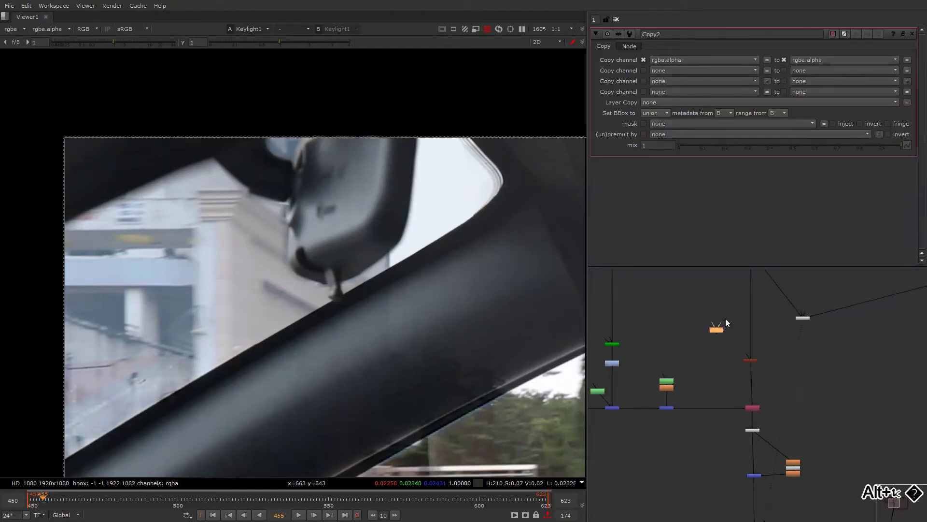
left_click_drag(740, 300, 741, 304)
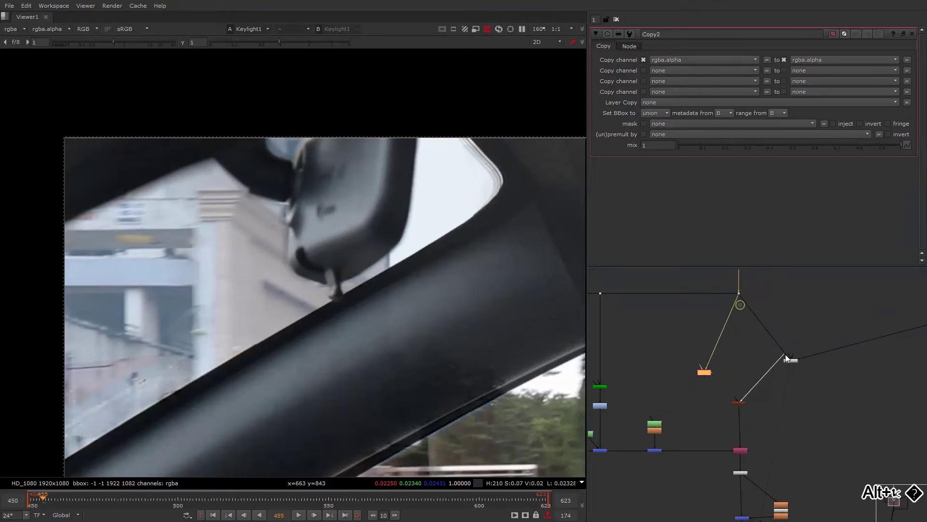
Insert the Keylight into the main line above the spill-suppression node and compare the result with the keyer disabled and enabled.
left_click_drag(791, 359, 747, 341)
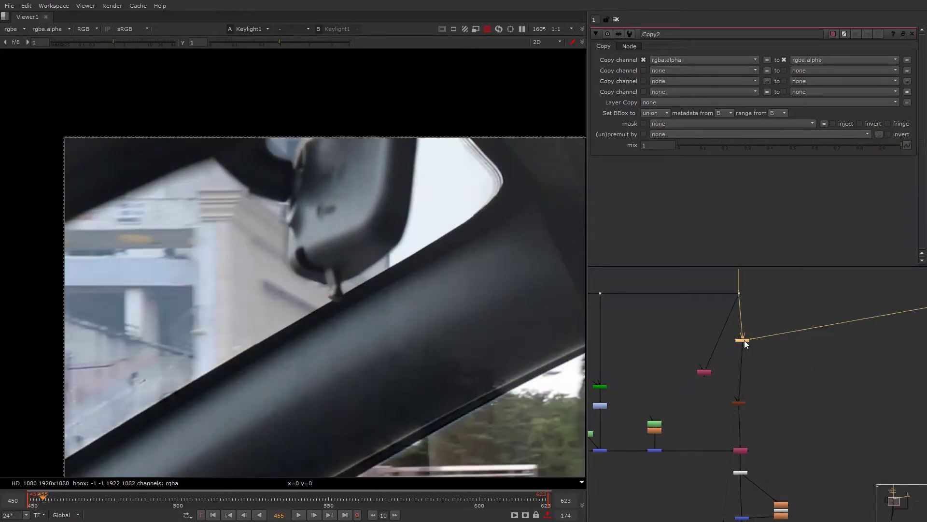
key("f")
key("d")
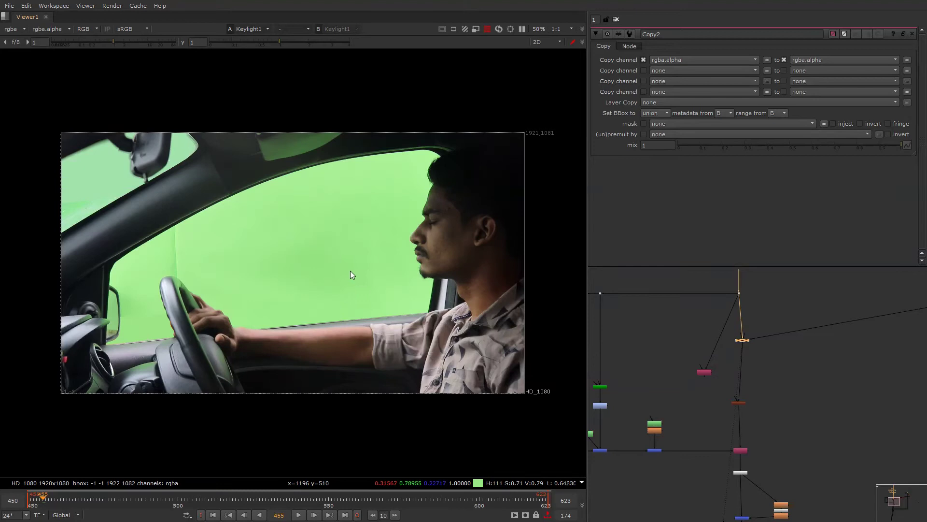
key("d")
Connect the Copy node's A input to the last merge of the roto mattes and route the connection through a dot.
scroll(704, 350, "down", 1)
left_click_drag(740, 341, 645, 473)
scroll(709, 358, "up", 3)
left_click(717, 361)
left_click_drag(709, 367, 711, 345)
left_click(675, 371)
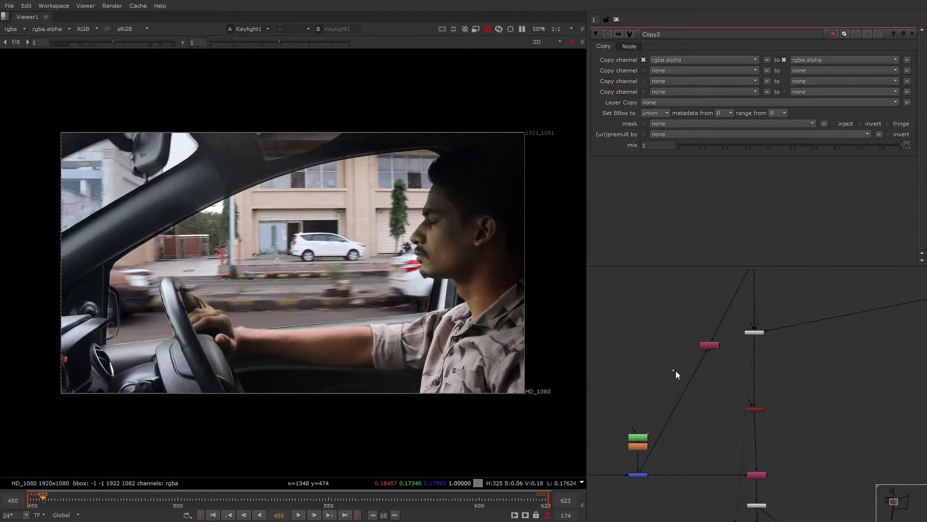
left_click_drag(680, 374, 668, 345, "ctrl")
Add a Premult node directly below the new Copy node.
left_click(710, 342)
key("Tab")
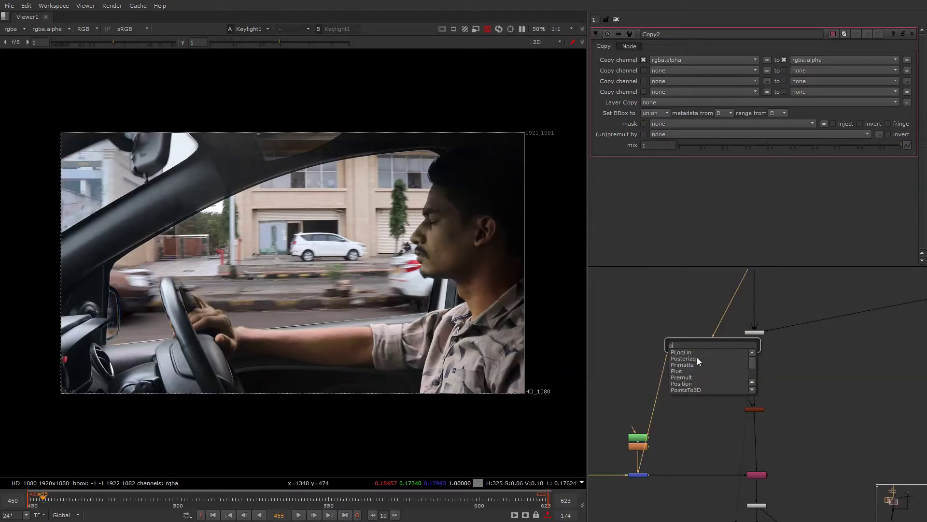
type("prem")
key("Return")
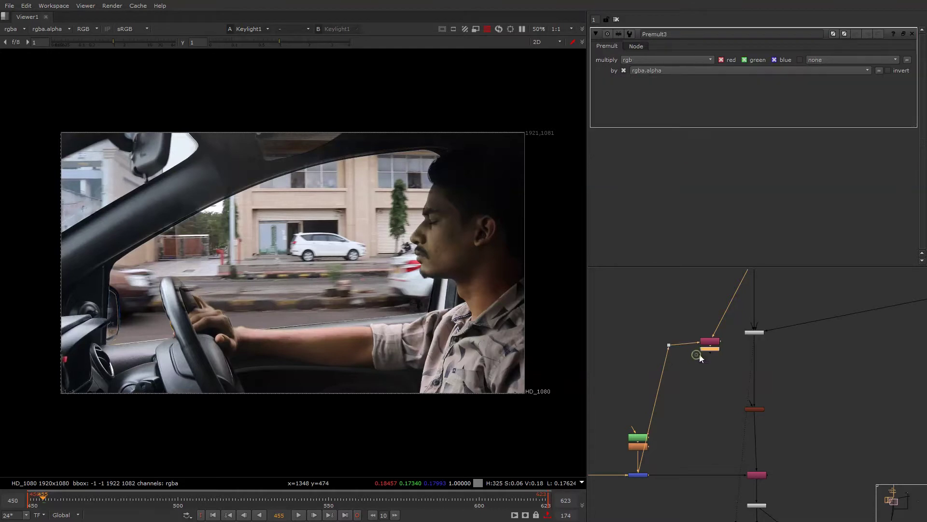
Insert an over Merge below the Keylight on the main line, with the new Premult branch as its A input.
left_click(771, 359)
key("m")
left_click_drag(771, 358, 756, 357)
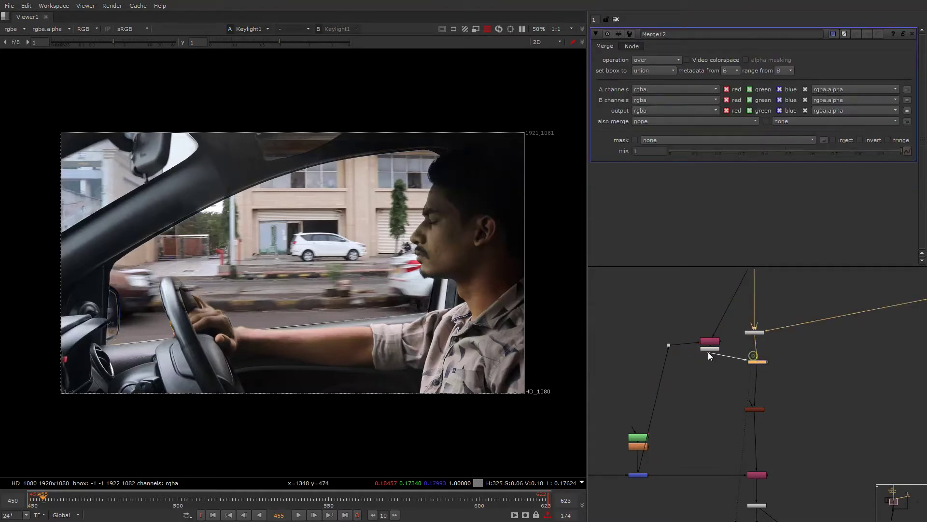
Compare the composite with the new over Merge disabled and enabled, and view the output of the spill-suppression node.
left_click(755, 361)
key("1")
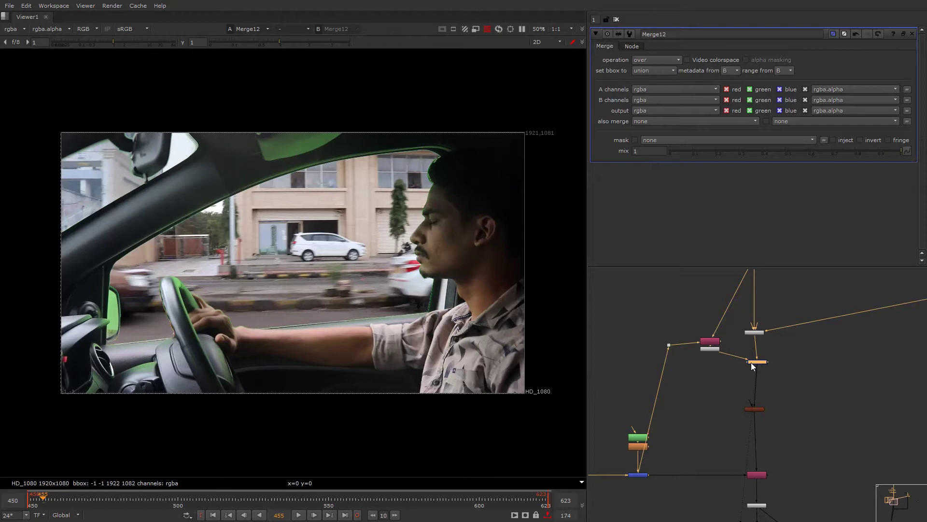
key("d")
key("d")
left_click(754, 409)
key("1")
left_click(785, 418)
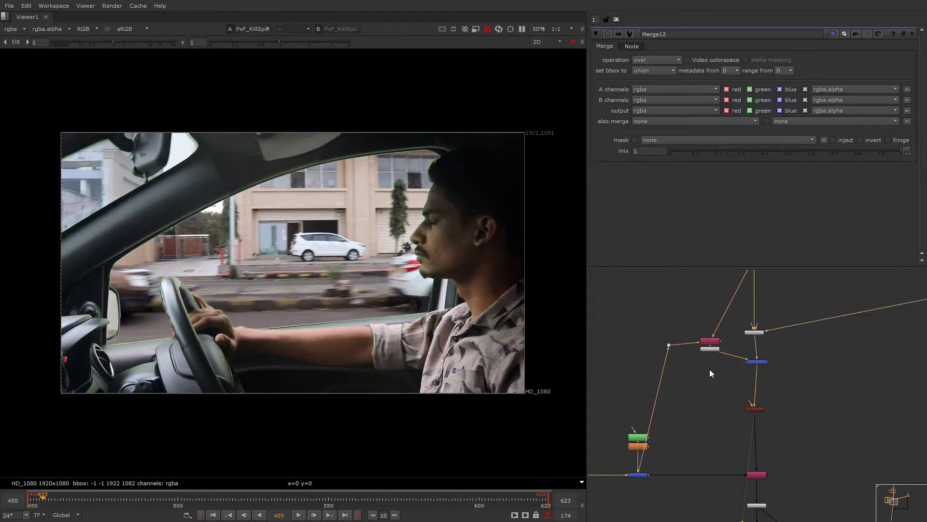
scroll(709, 369, "up", 2)
key("Tab")
type("er")
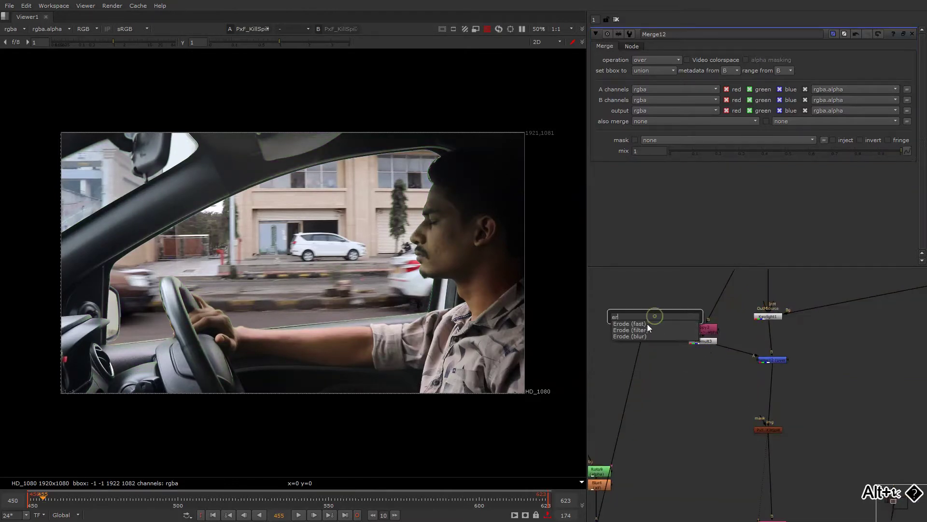
left_click(647, 324)
left_click_drag(661, 320, 641, 280)
Add an Erode (filter) node and insert it between the dot and the new Copy node's matte input.
left_click(659, 317)
key("Tab")
type("er")
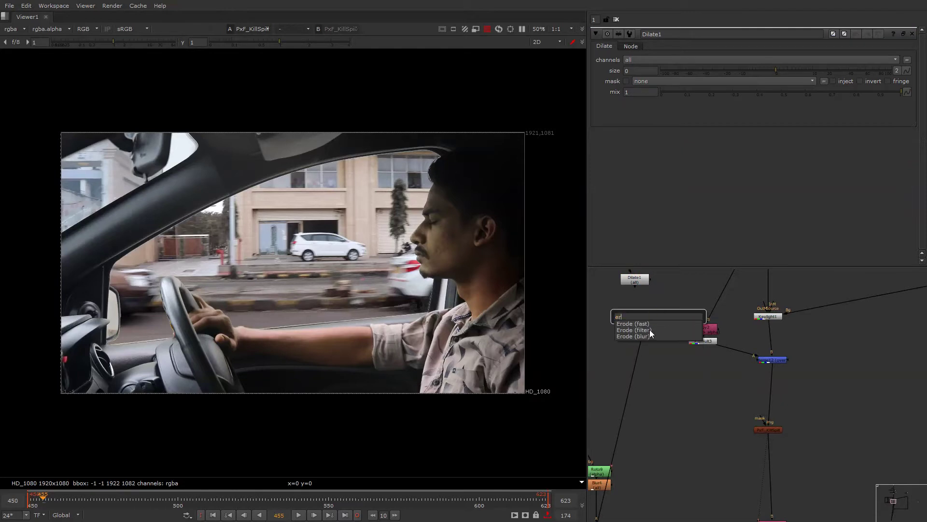
left_click(654, 330)
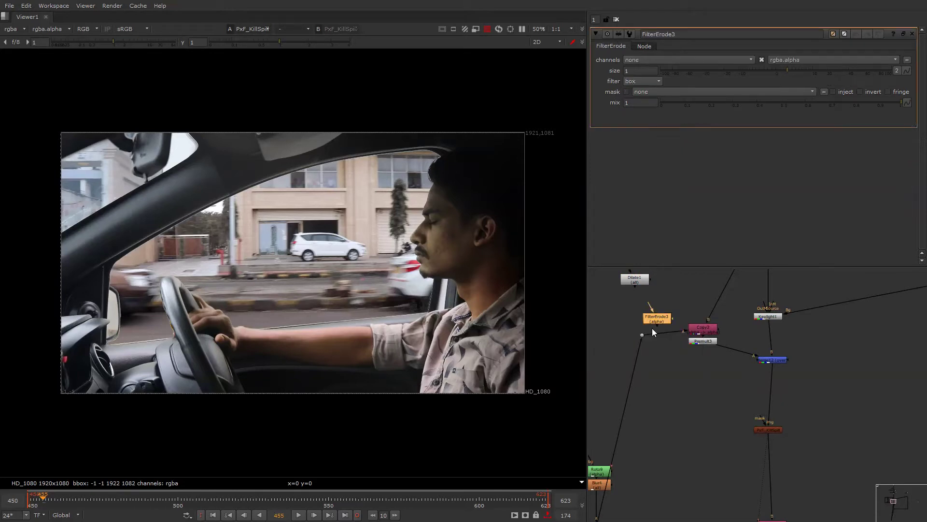
left_click(665, 332)
middle_click_drag(254, 361, 308, 308, "alt")
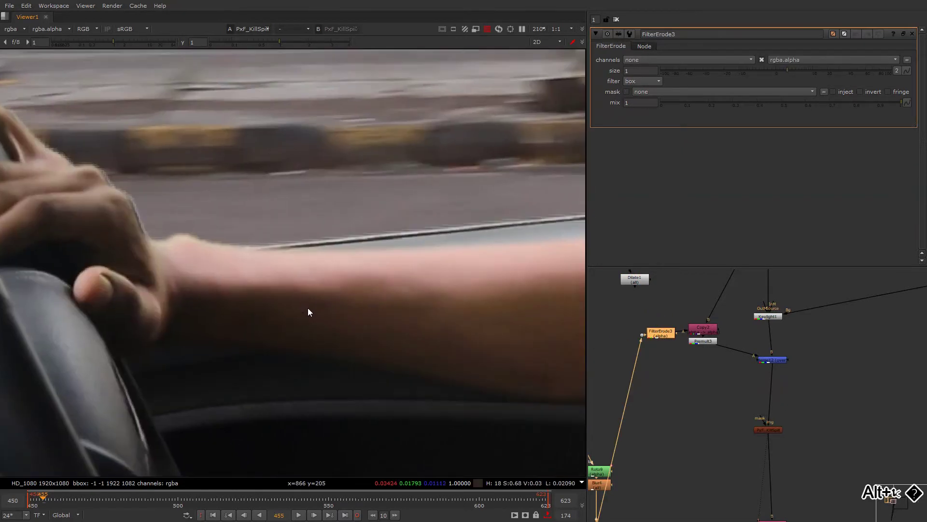
Increase the size of the Erode (filter) node and add a Blur node with size 4.1 directly below it.
left_click_drag(790, 71, 798, 73)
key("b")
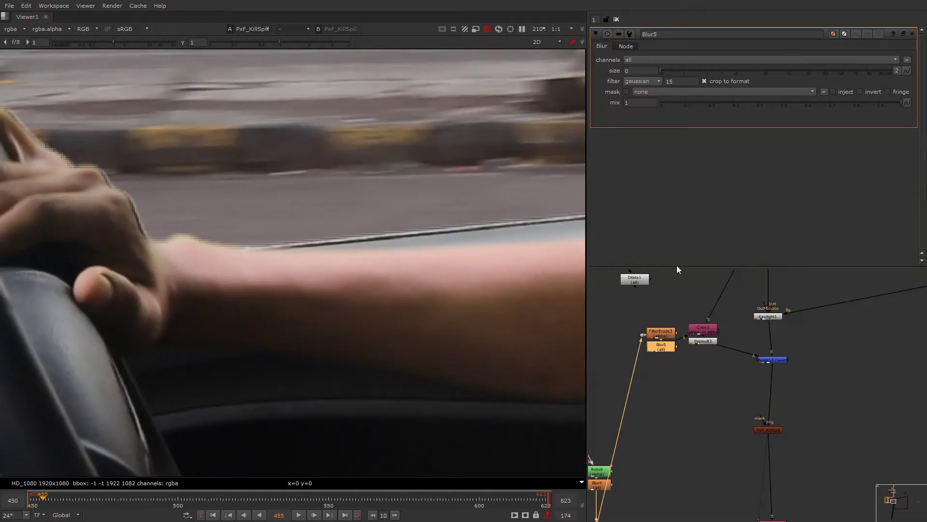
left_click(707, 70)
key("f")
middle_click_drag(334, 258, 405, 268)
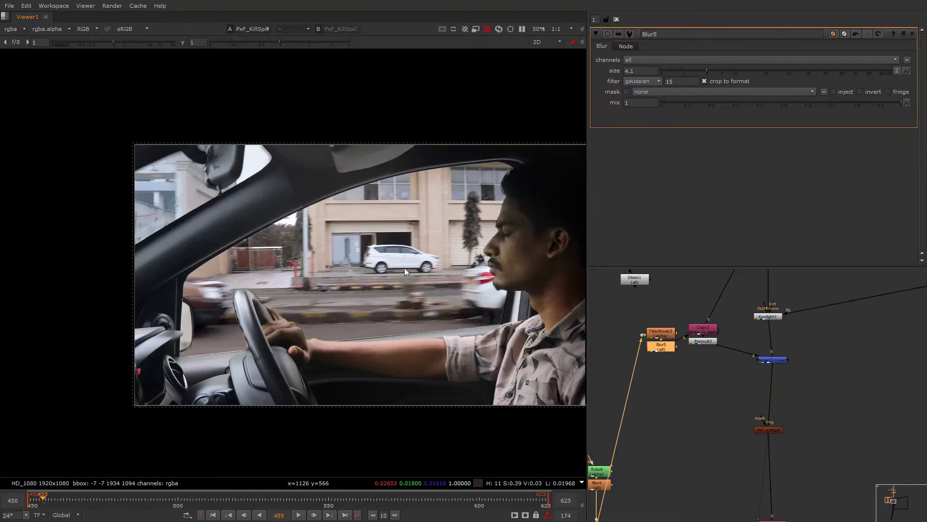
middle_click_drag(367, 237, 438, 268)
middle_click_drag(365, 251, 405, 284)
middle_click_drag(282, 224, 341, 202, "alt")
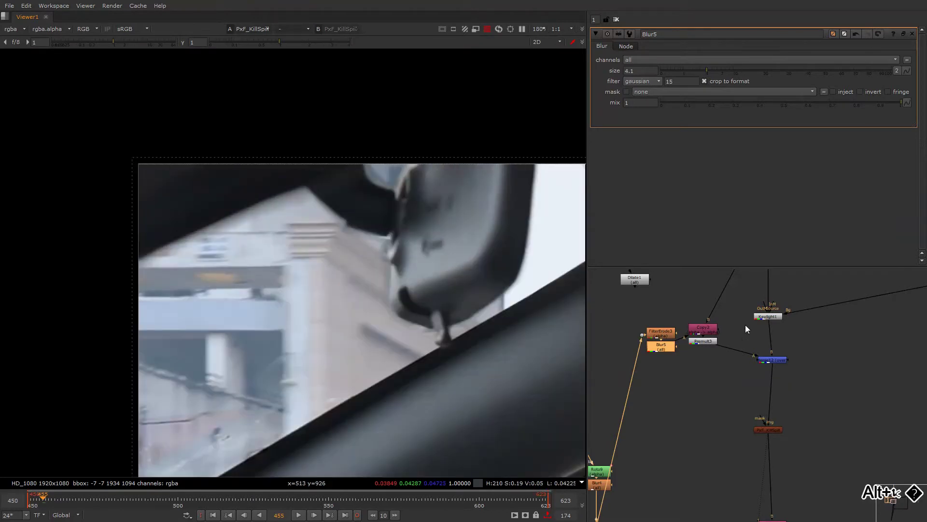
Toggle the Keylight and the over Merge below it off and on, and view the output of the final Merge.
left_click(772, 316)
middle_click_drag(770, 315, 727, 326, "alt")
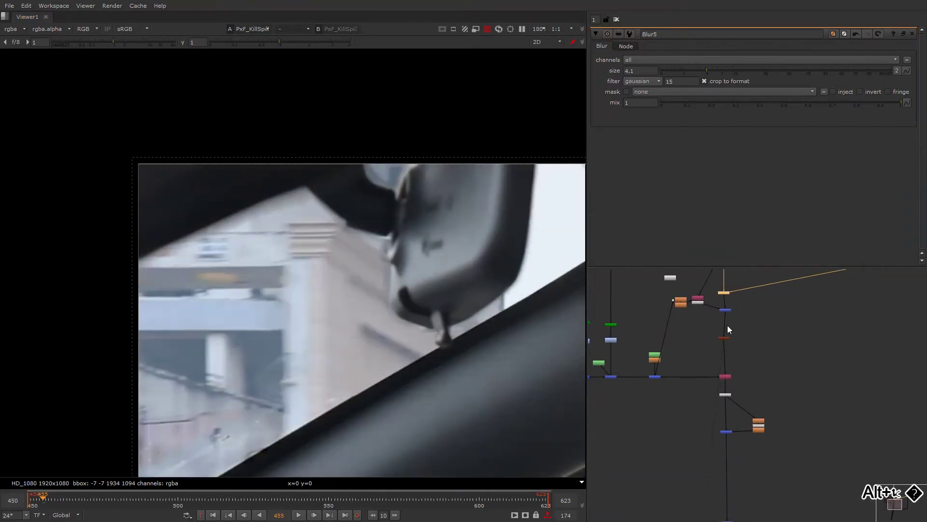
left_click_drag(750, 332, 708, 284)
key("d")
key("d")
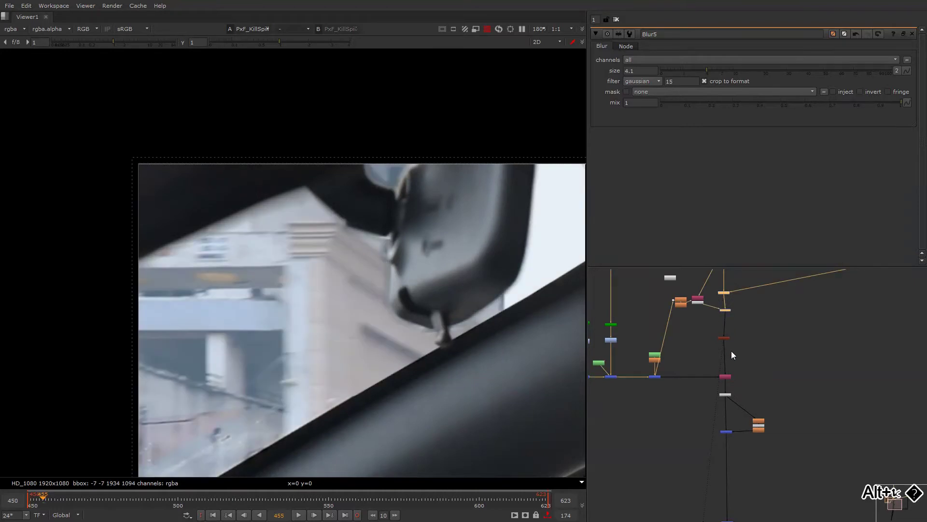
middle_click_drag(723, 359, 675, 333, "alt")
left_click_drag(660, 371, 694, 391)
key("1")
middle_click_drag(678, 314, 682, 386)
middle_click_drag(686, 354, 712, 344, "alt")
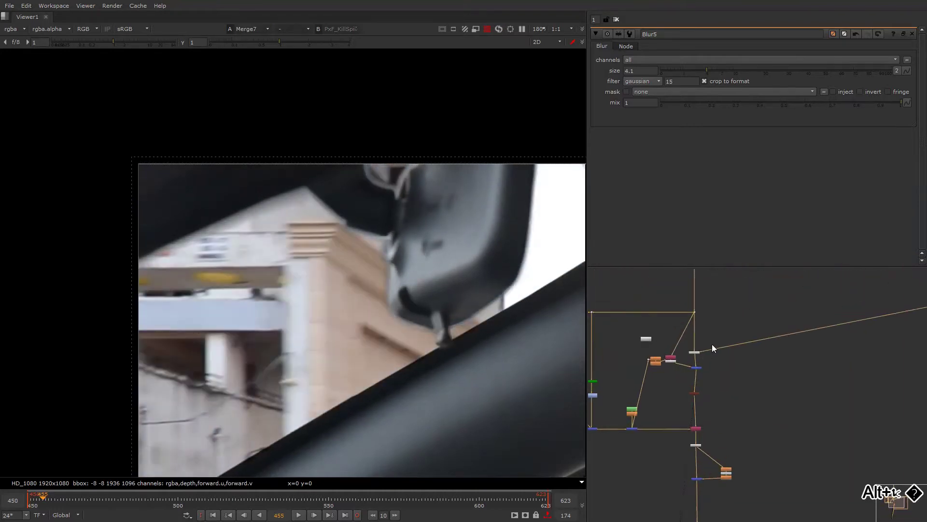
Compare the final composite with the Keylight and its over Merge disabled and enabled, checking the mirror, windows and driver's hand.
left_click_drag(735, 380, 687, 347)
key("d")
key("d")
key("d")
key("d")
middle_click_drag(401, 238, 315, 223)
key("d")
key("d")
scroll(424, 292, "down", 3)
middle_click_drag(476, 380, 374, 241)
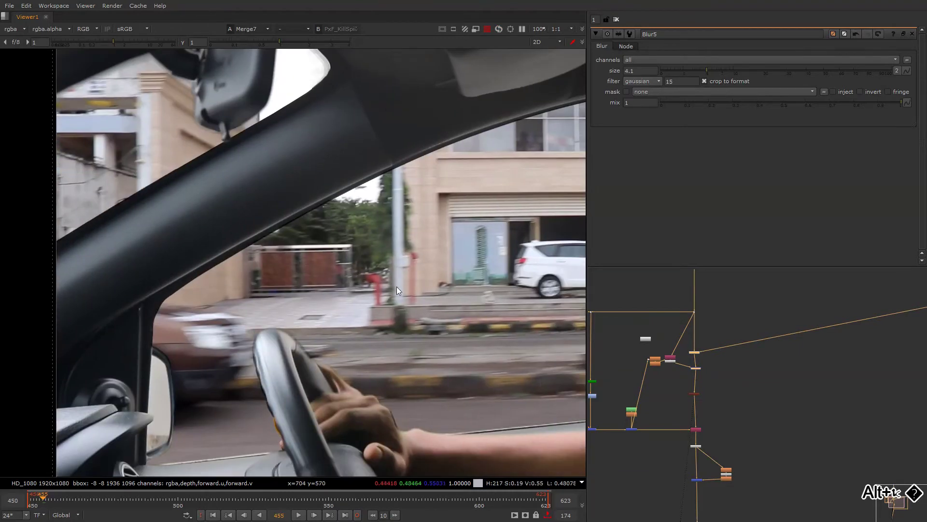
key("d")
middle_click_drag(391, 345, 447, 241)
key("d")
key("d")
key("d")
key("d")
middle_click_drag(424, 286, 344, 412)
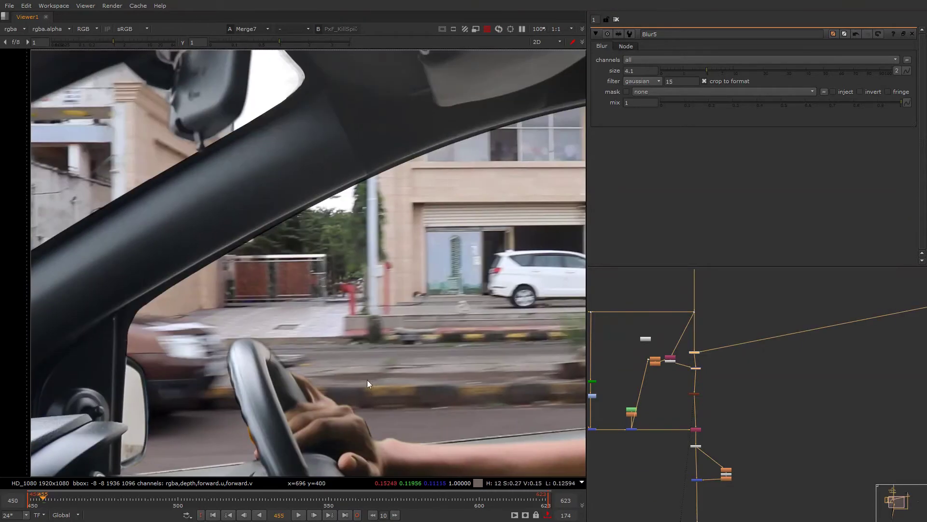
Open the Keylight's settings, view its output and enable the node again.
scroll(696, 363, "up", 7)
middle_click_drag(693, 367, 747, 312)
scroll(744, 316, "up", 1)
left_click_drag(789, 294, 733, 333)
middle_click_drag(759, 271, 737, 313)
double_click(739, 315)
key("1")
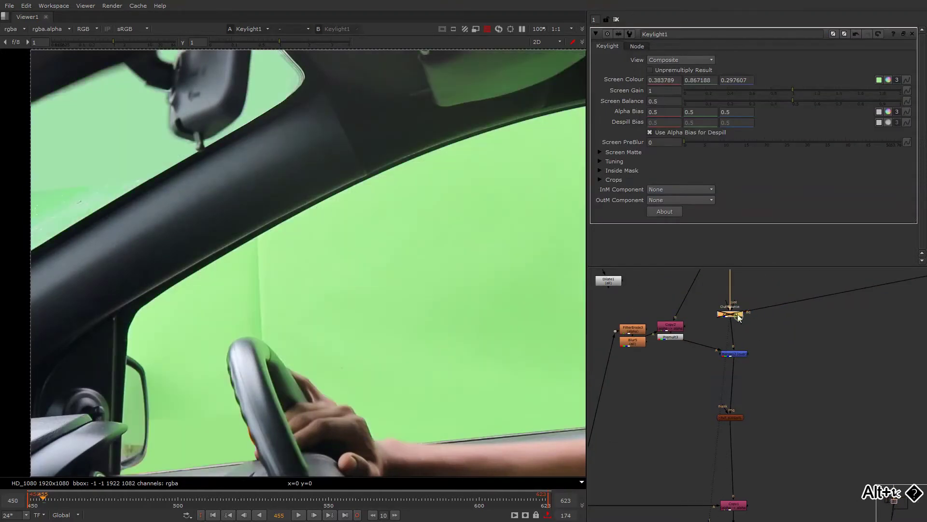
key("d")
scroll(485, 288, "down", 3)
middle_click_drag(555, 359, 469, 325)
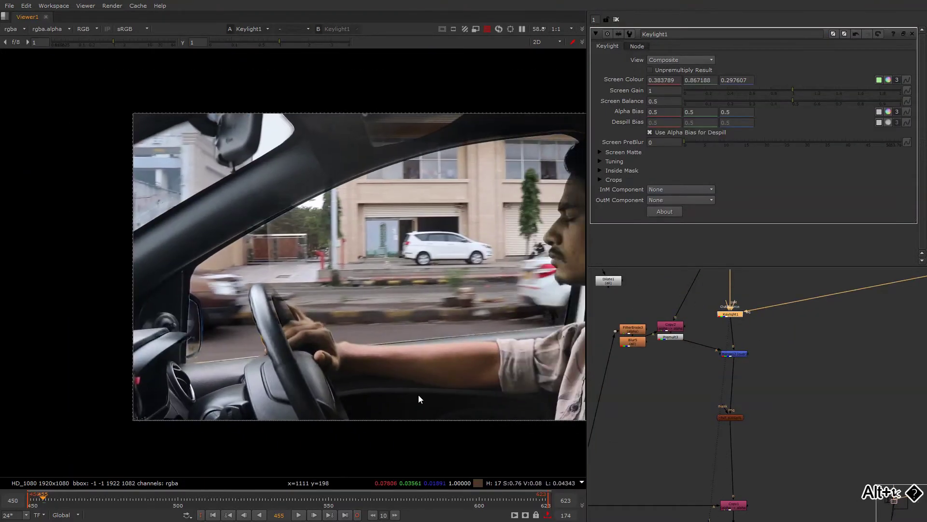
Go to frame 560 and examine the final composite, toggling the Merge of the side branch below the main-line Premult off and on.
left_click(359, 495)
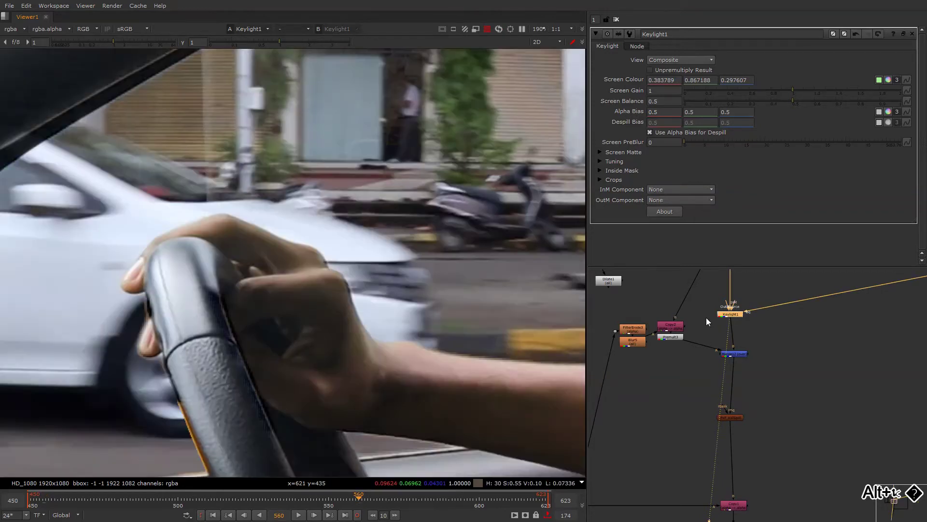
scroll(707, 318, "down", 3)
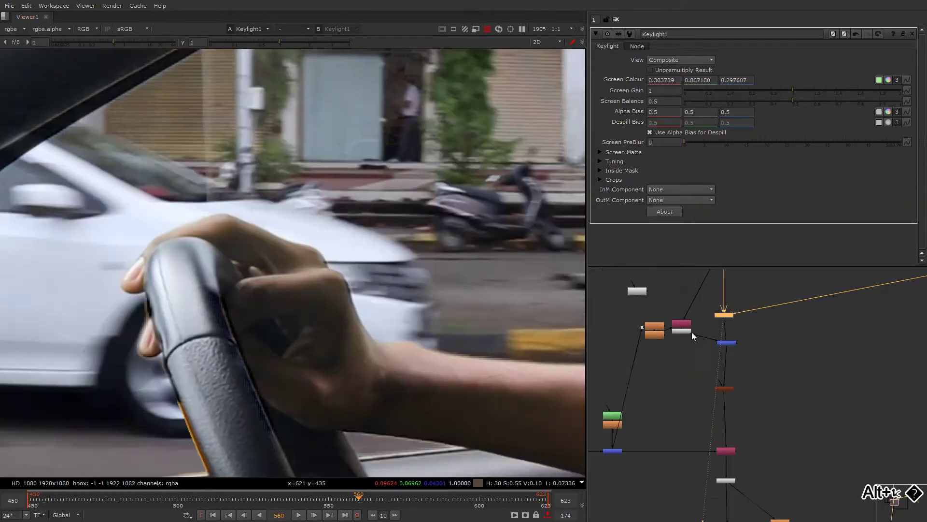
middle_click_drag(694, 380, 675, 271)
key("1")
left_click_drag(687, 295, 701, 350)
key("1")
left_click_drag(700, 382, 678, 265, "alt")
left_click_drag(640, 360, 688, 408)
key("1")
left_click_drag(671, 309, 677, 377, "alt")
left_click_drag(658, 329, 696, 356)
key("d")
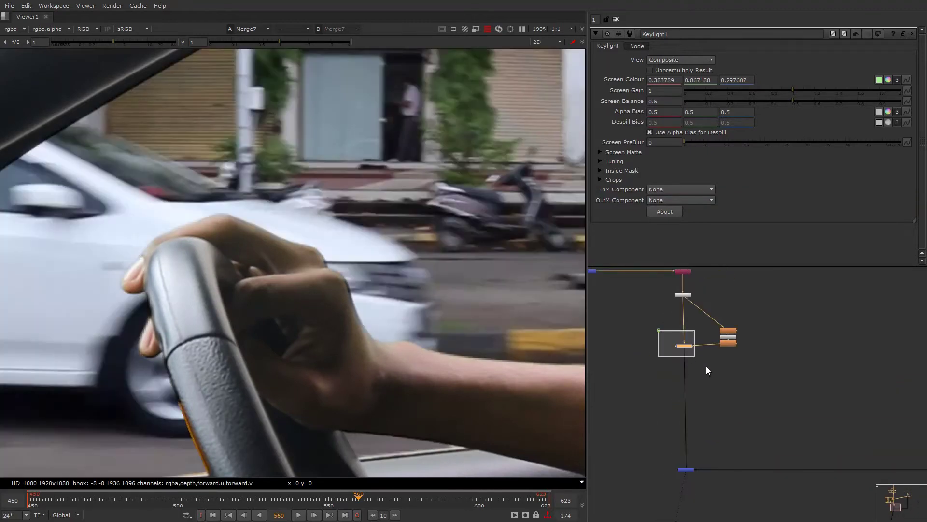
left_click(444, 337)
key("d")
left_click_drag(457, 285, 425, 454, "alt")
scroll(427, 363, "down", 2)
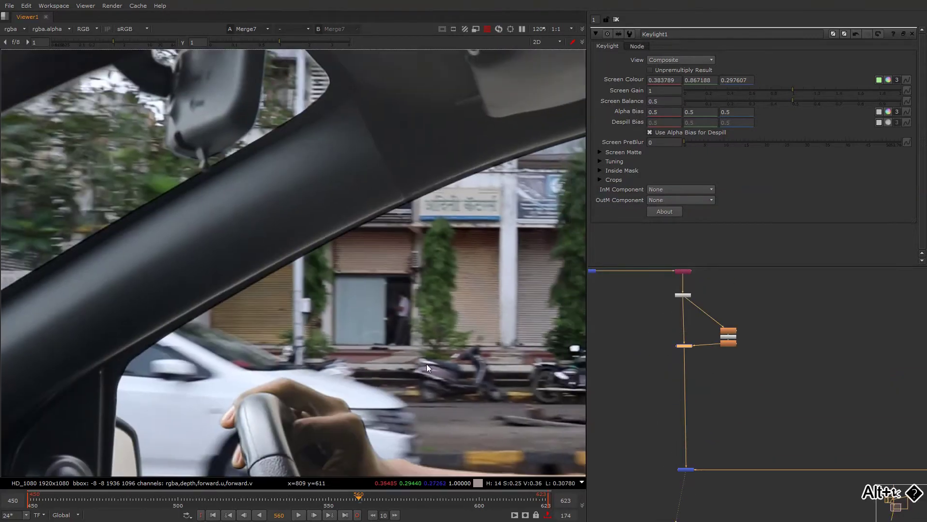
left_click_drag(570, 222, 377, 294, "alt")
scroll(692, 324, "down", 3)
Set the Keylight's Screen Gain to 0.895.
left_click_drag(691, 319, 694, 399, "alt")
scroll(683, 313, "up", 4)
left_click(693, 291)
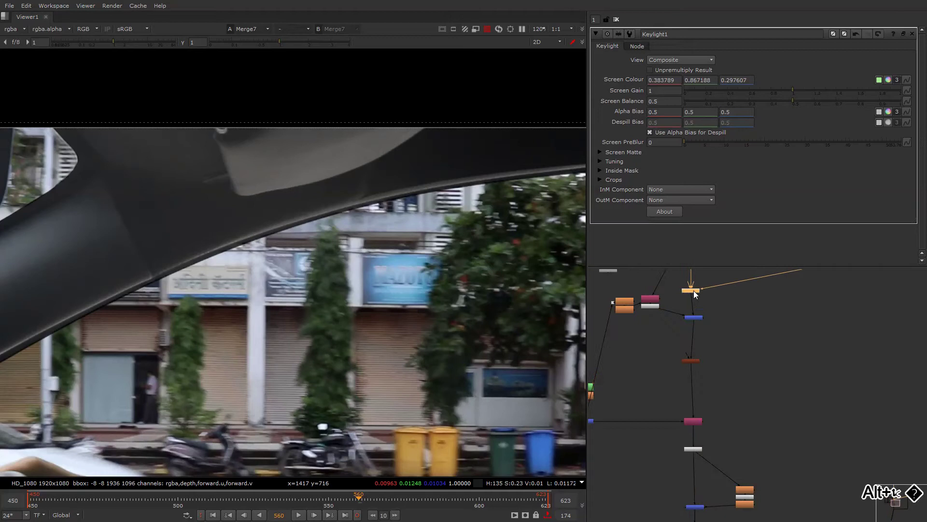
left_click_drag(791, 90, 781, 92)
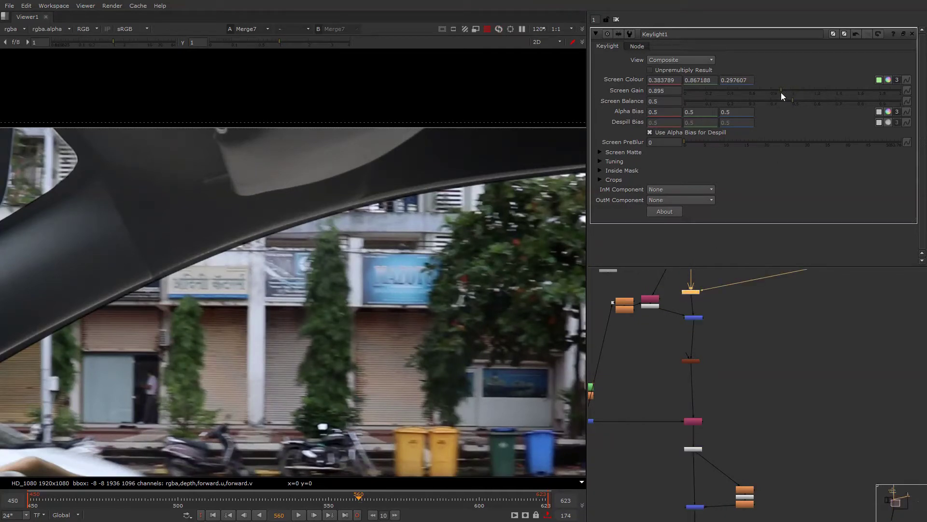
Add an EdgeBlur node directly below the main-line Premult with size 3, edge mult 2 and brightness 0.65.
key("1")
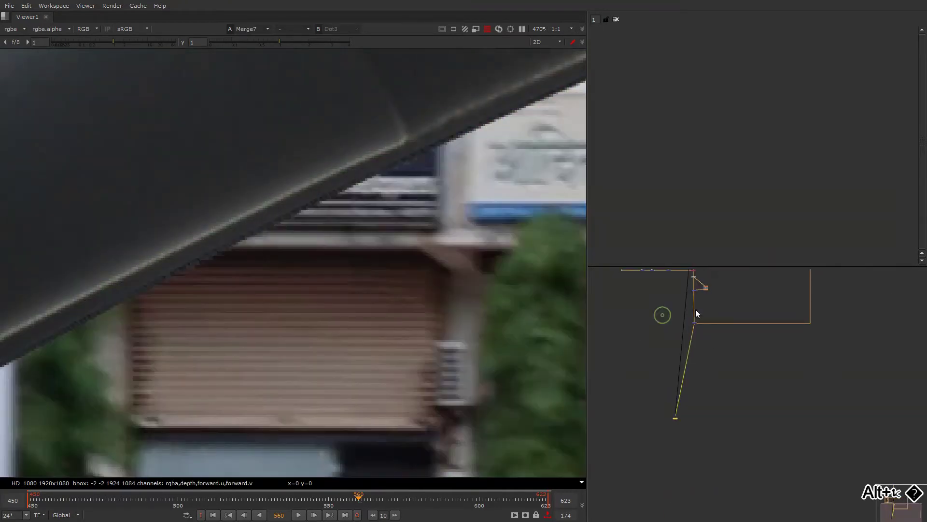
scroll(701, 359, "up", 5)
key("Tab")
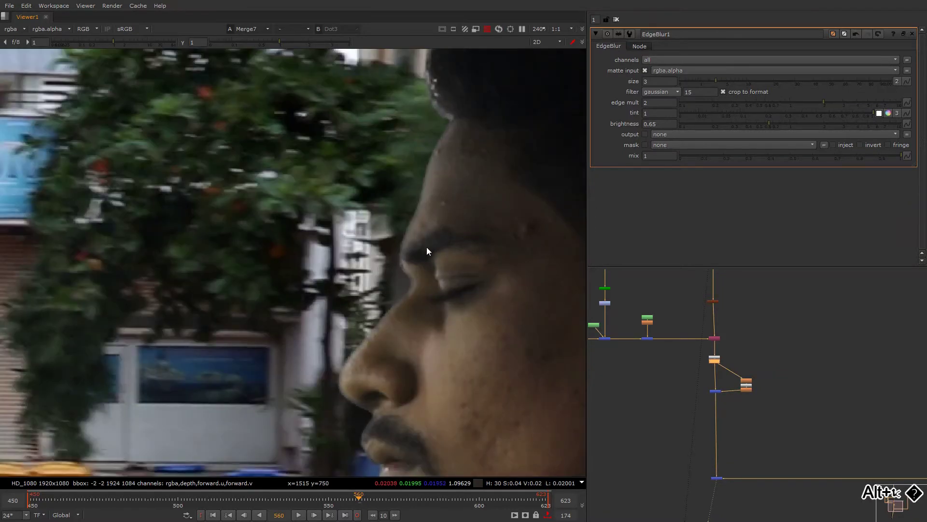
Compare the composite with the original green-screen plate around the driver's face, hand and arm.
middle_click_drag(427, 247, 405, 344, "alt")
key("2")
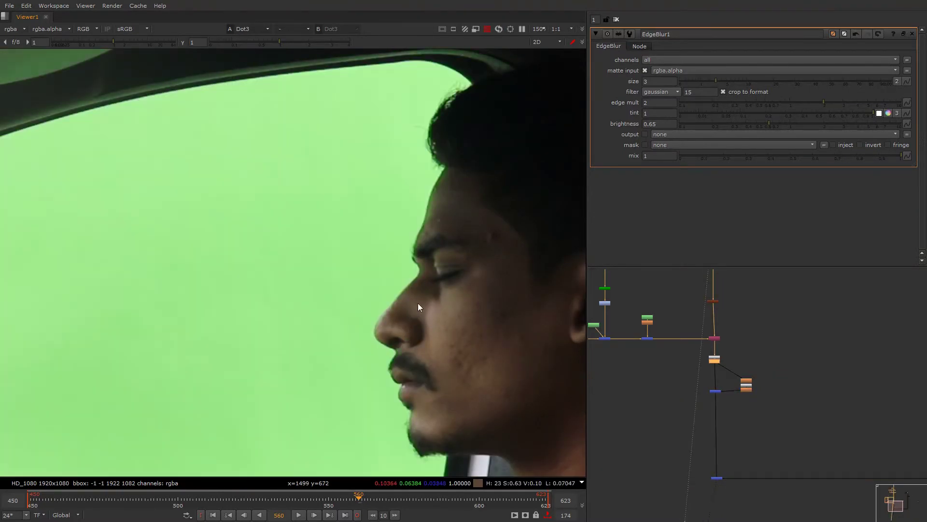
key("1")
scroll(712, 396, "up", 3)
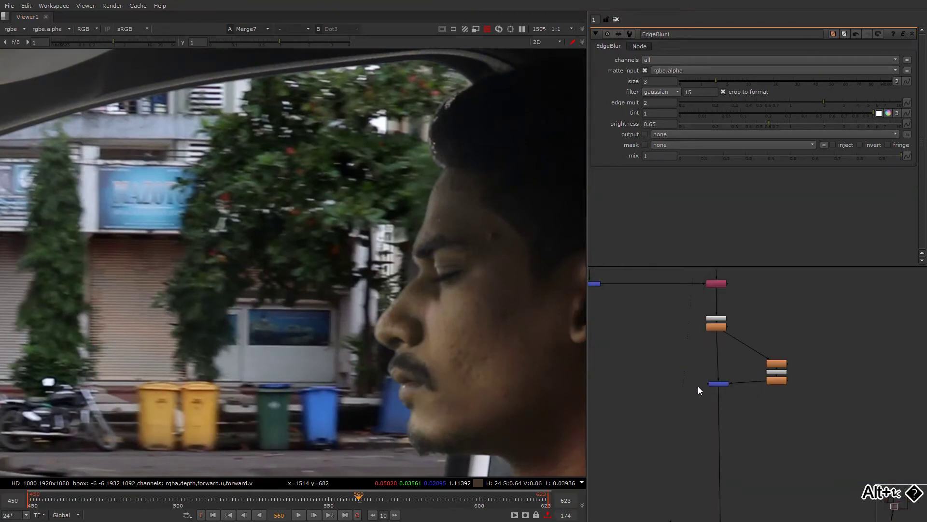
left_click_drag(689, 368, 737, 399)
key("d")
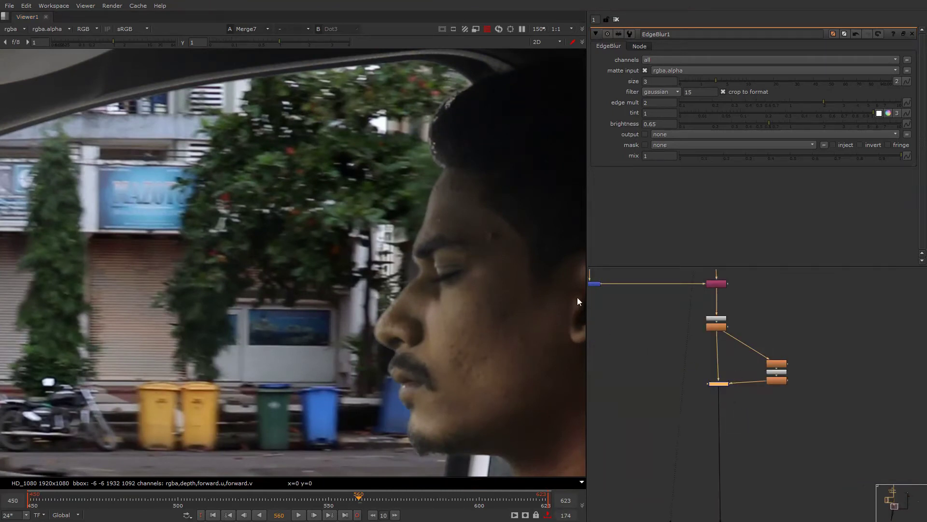
key("f")
middle_click_drag(307, 297, 358, 285)
middle_click_drag(338, 286, 305, 365, "alt")
key("2")
key("1")
key("2")
key("1")
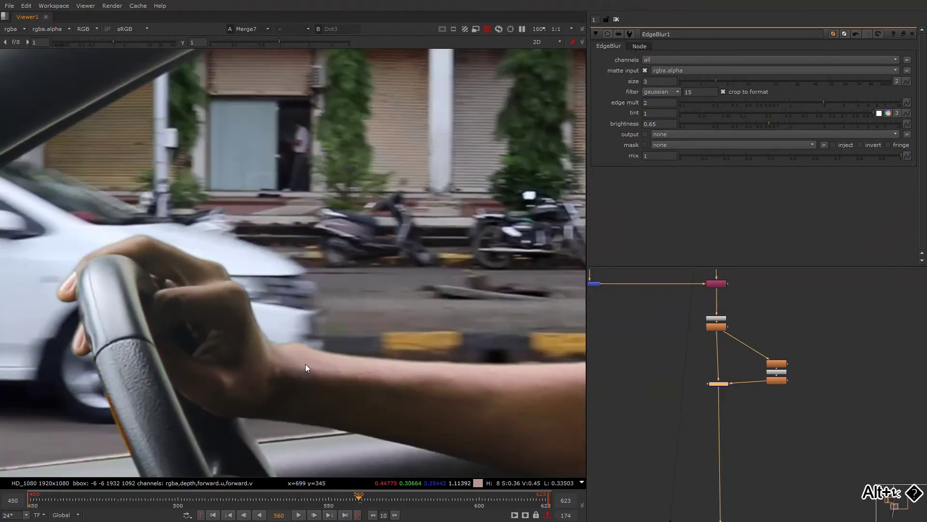
Compare the composite with the original plate around the steering wheel and examine the edges of the rear-view mirror.
middle_click_drag(701, 324, 687, 287, "alt")
middle_click_drag(687, 287, 676, 382)
middle_click_drag(683, 335, 730, 312, "alt")
left_click(734, 317)
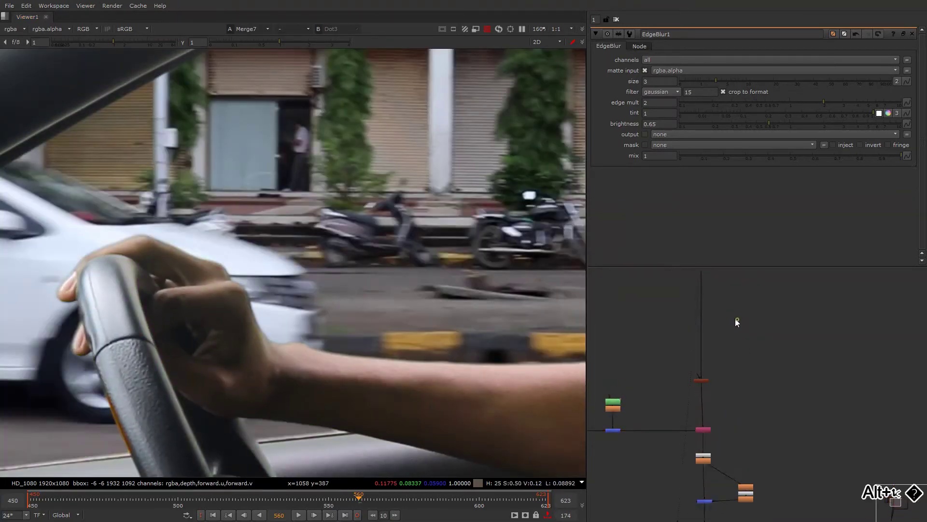
key("2")
key("1")
middle_click_drag(357, 306, 480, 314)
middle_click_drag(480, 314, 409, 318, "alt")
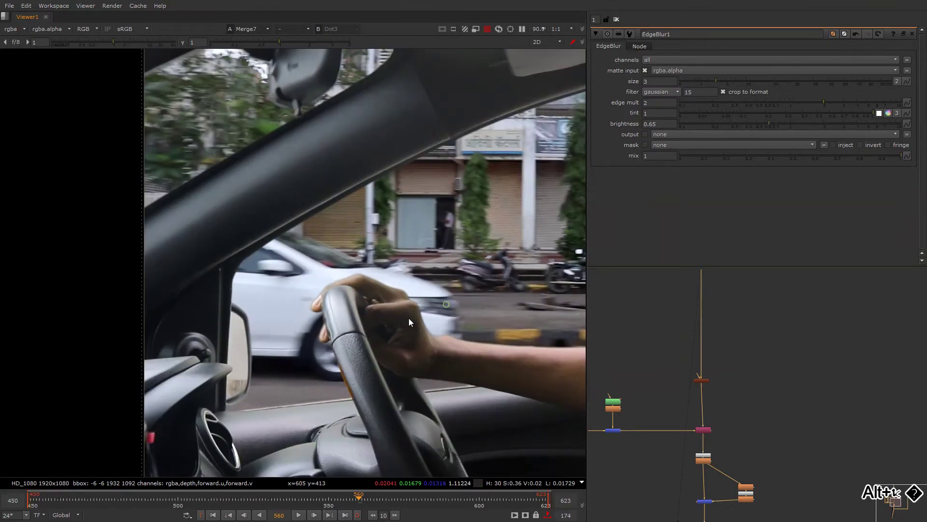
key("2")
key("1")
key("2")
key("1")
middle_click_drag(317, 317, 353, 401)
middle_click_drag(316, 184, 376, 181, "alt")
middle_click_drag(442, 112, 376, 245)
scroll(373, 222, "up", 2)
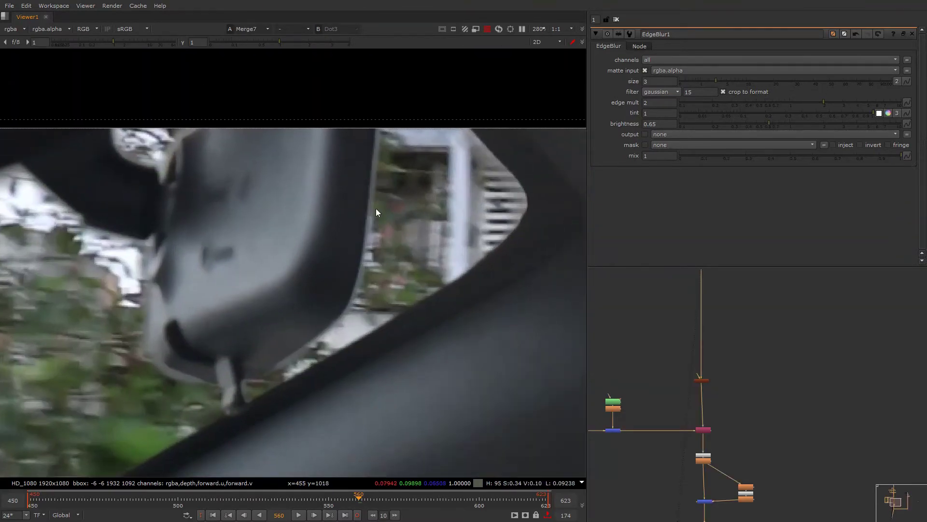
Align the Merge below the EdgeBlur with the last node of its side branch and view the Merge's output.
middle_click_drag(681, 382, 677, 419, "alt")
middle_click_drag(681, 470, 734, 349)
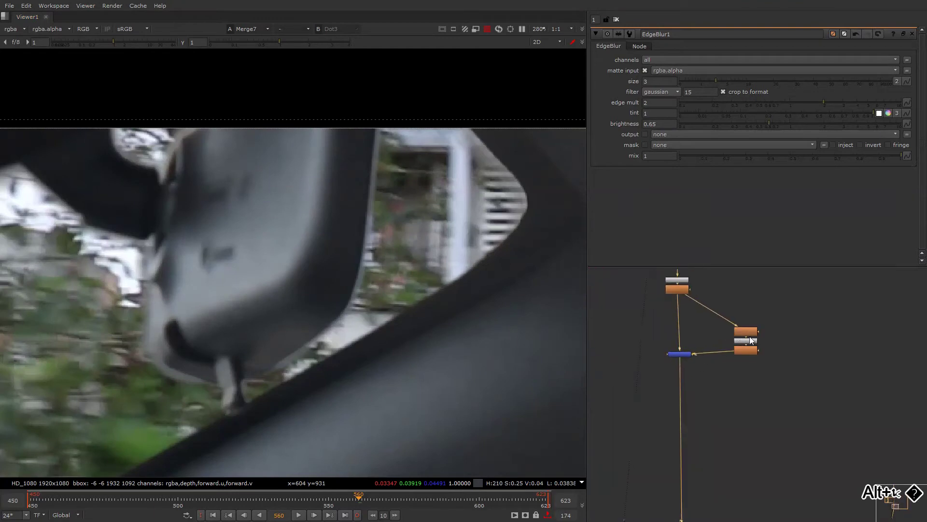
left_click(752, 358)
left_click(685, 355)
left_click_drag(685, 358, 682, 361)
key("2")
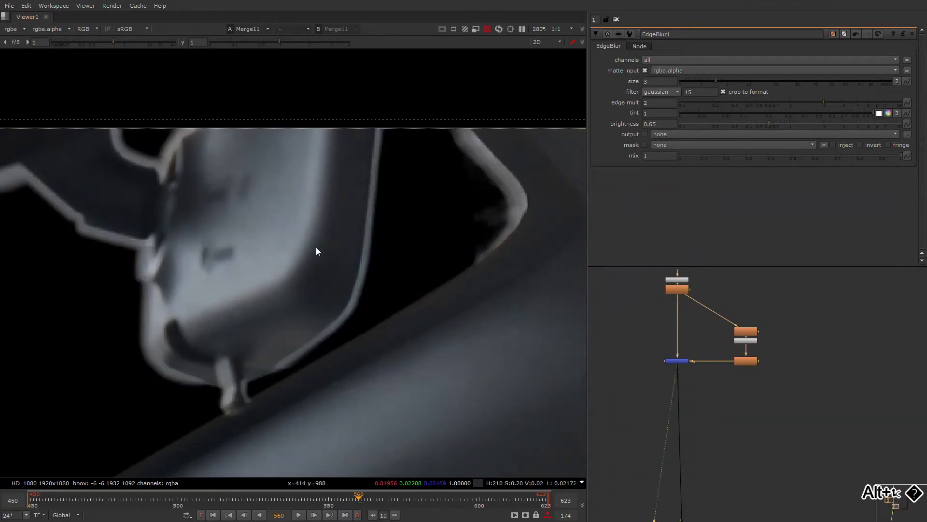
middle_click_drag(678, 370, 688, 315)
key("g")
left_click(687, 378)
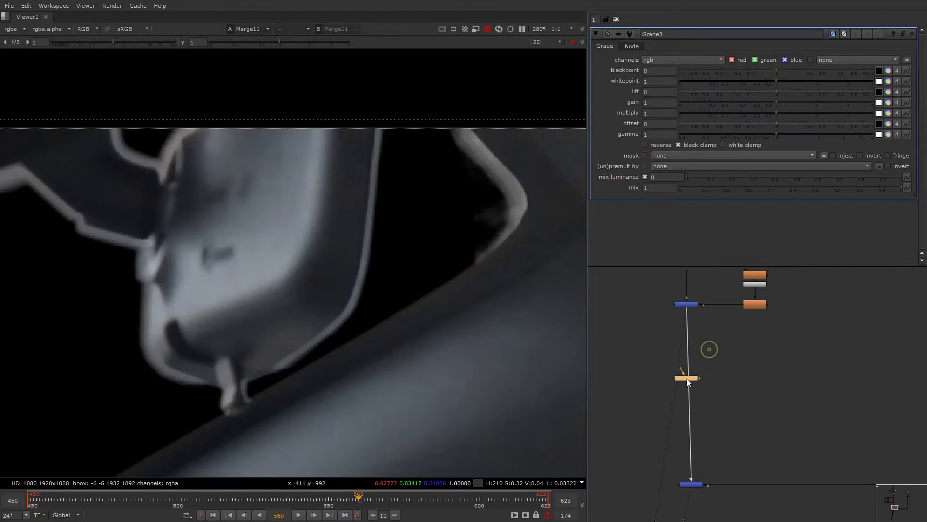
key("ctrl+z")
Add an IBKGizmo node beside the main line, connect it to the dot above the spill-suppression node and view its output.
middle_click_drag(690, 350, 668, 453)
middle_click_drag(713, 280, 667, 389)
mouse_move(720, 365)
middle_mouse_down("alt")
mouse_move(688, 379)
mouse_move(719, 363)
middle_mouse_up("alt")
key("Tab")
type("ibk")
left_click(678, 394)
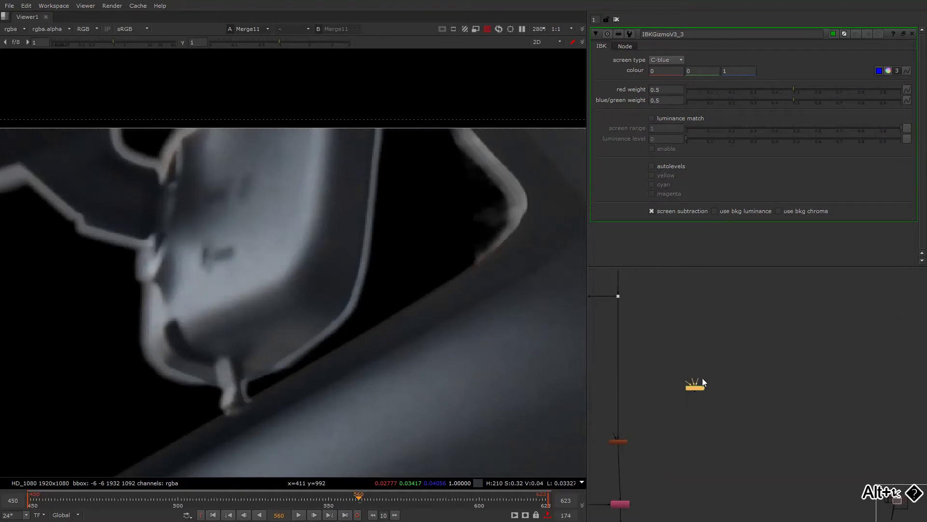
left_click_drag(702, 379, 619, 297)
left_click_drag(695, 391, 694, 390)
key("1")
left_click(641, 343)
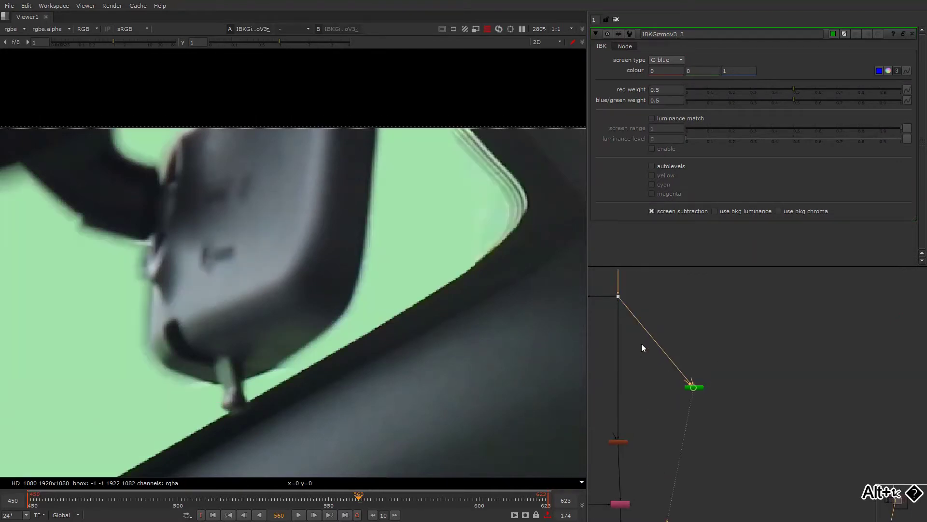
Set the IBKGizmo's screen type to pick.
key("super")
left_click(674, 63)
left_click(675, 71)
left_click(671, 60)
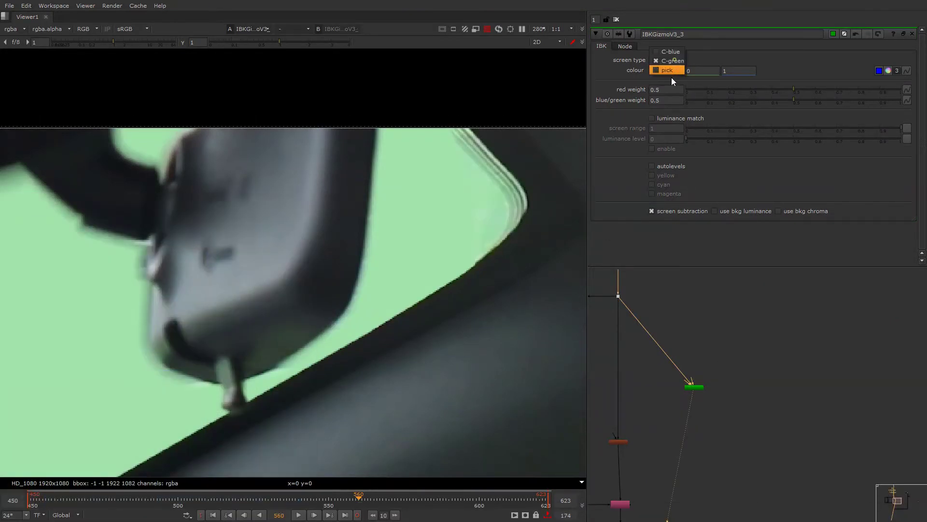
key("alt+Tab")
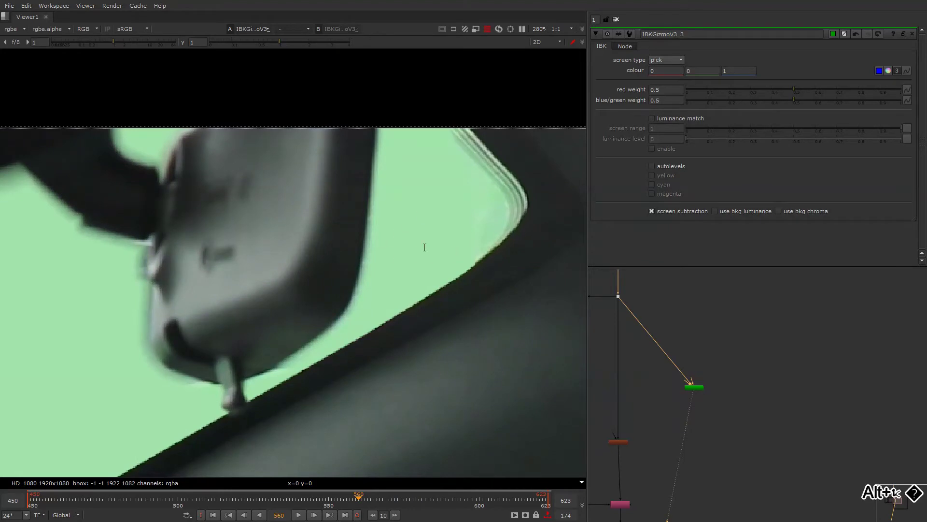
Sample the green behind the windshield beside the mirror as the IBKGizmo's screen colour (0.363525, 0.774414, 0.415039).
key("f")
middle_click_drag(405, 248, 504, 292)
left_click(879, 71)
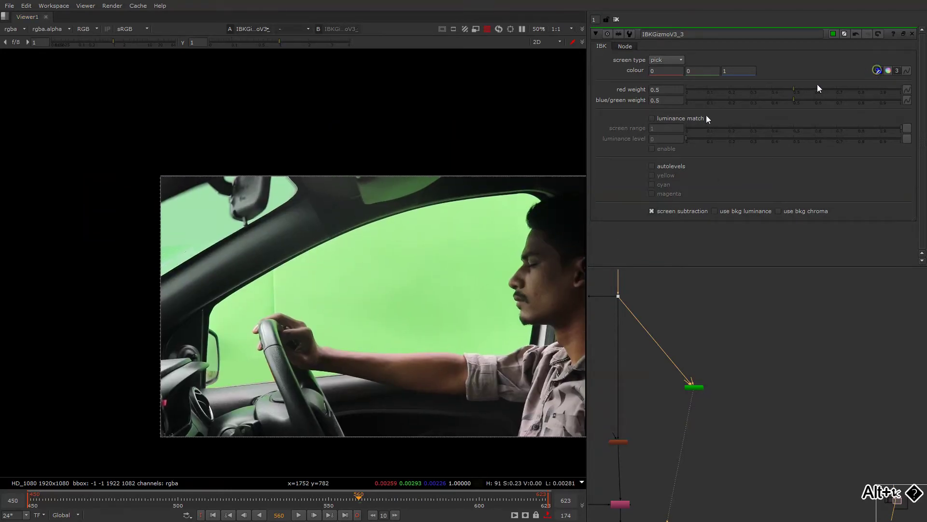
left_click(189, 213, "ctrl")
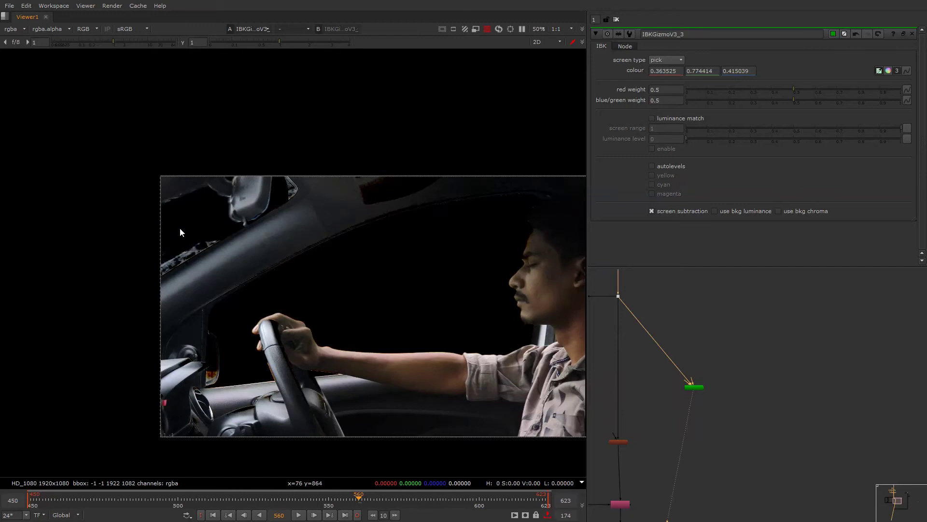
left_click(173, 233, "ctrl")
key("ctrl+z")
scroll(708, 360, "down", 3)
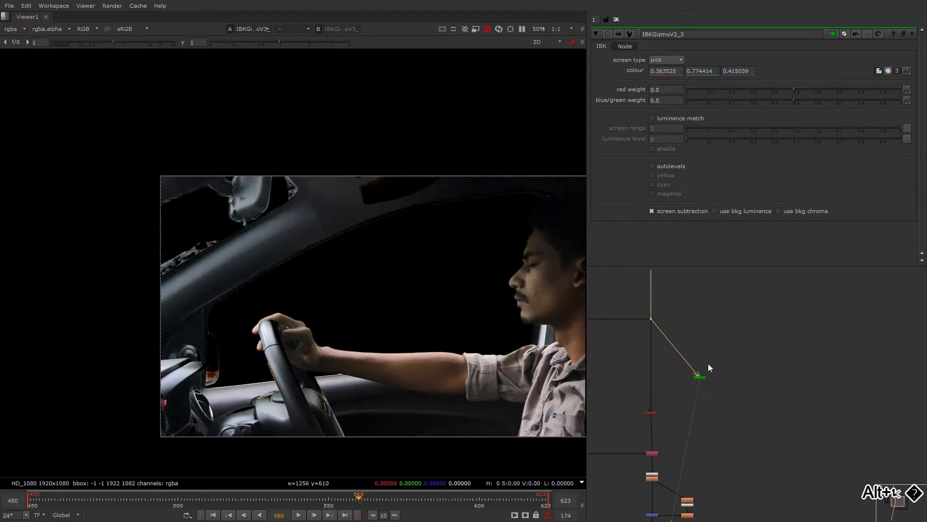
Add a Merge joining the IBKGizmo with the last node of the street background branch and view its output.
left_click_drag(731, 400, 704, 394, "alt")
left_click_drag(740, 348, 683, 383)
left_click_drag(864, 309, 755, 396, "alt")
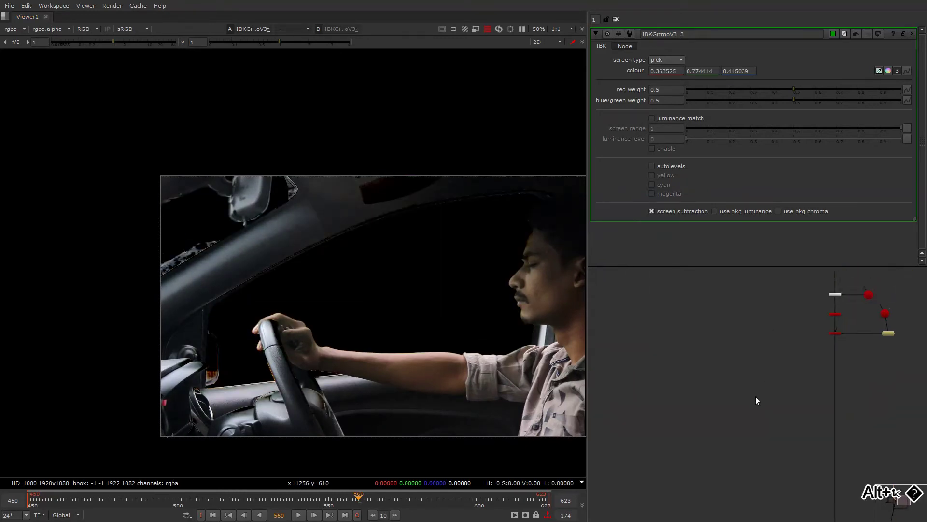
left_click(835, 333)
left_click_drag(735, 356, 718, 331, "alt")
left_click(639, 384, "shift")
key("m")
key("1")
left_click_drag(809, 378, 789, 306)
left_click_drag(762, 385, 702, 393)
Check the keyed edges around the mirror and arm, and insert an EdgeBlur directly after the IBKGizmo.
scroll(304, 309, "up", 5)
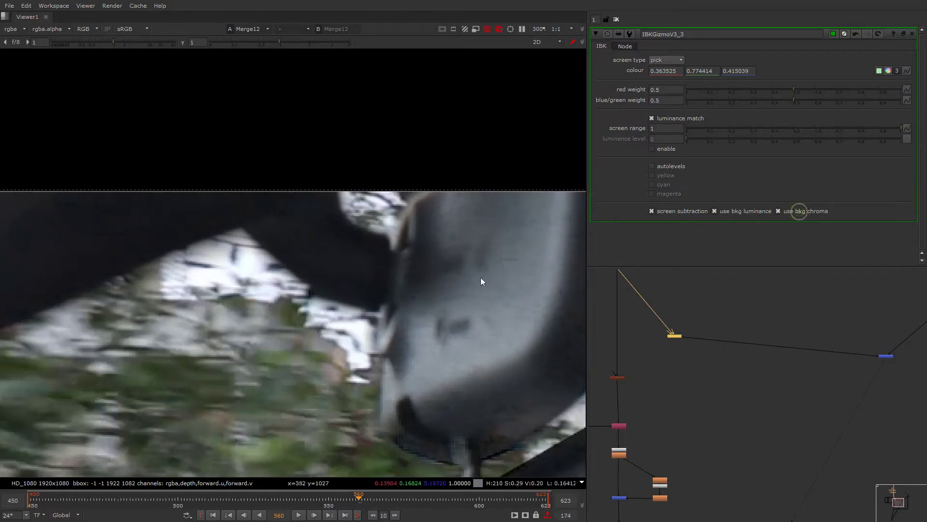
key("f")
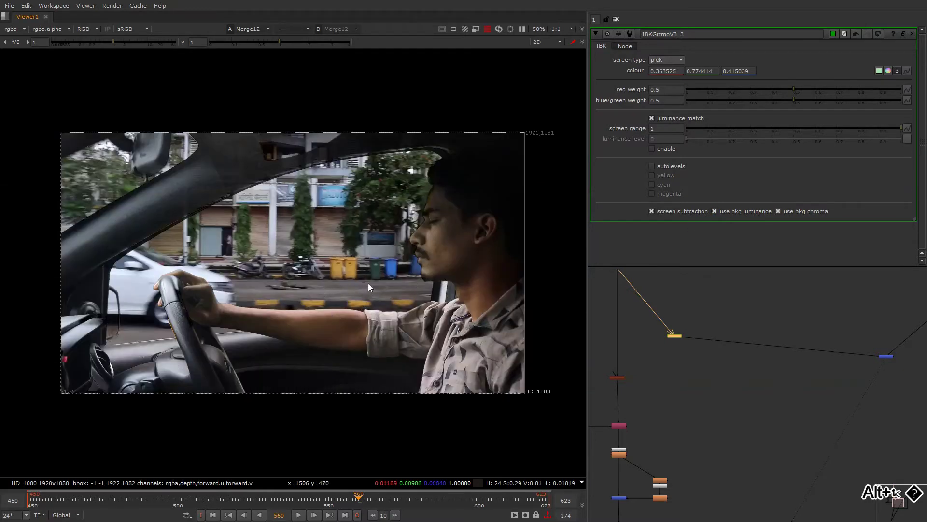
scroll(368, 283, "up", 2)
scroll(360, 294, "up", 6)
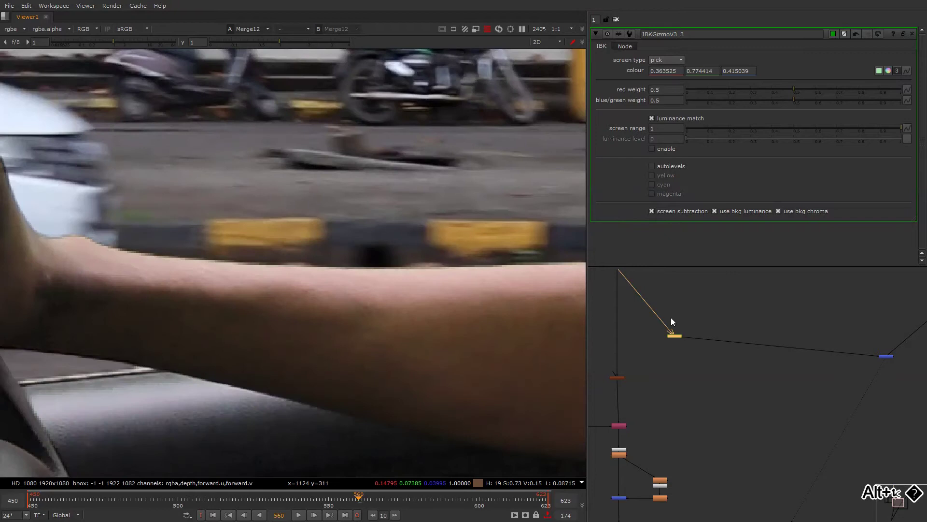
scroll(671, 341, "up", 3)
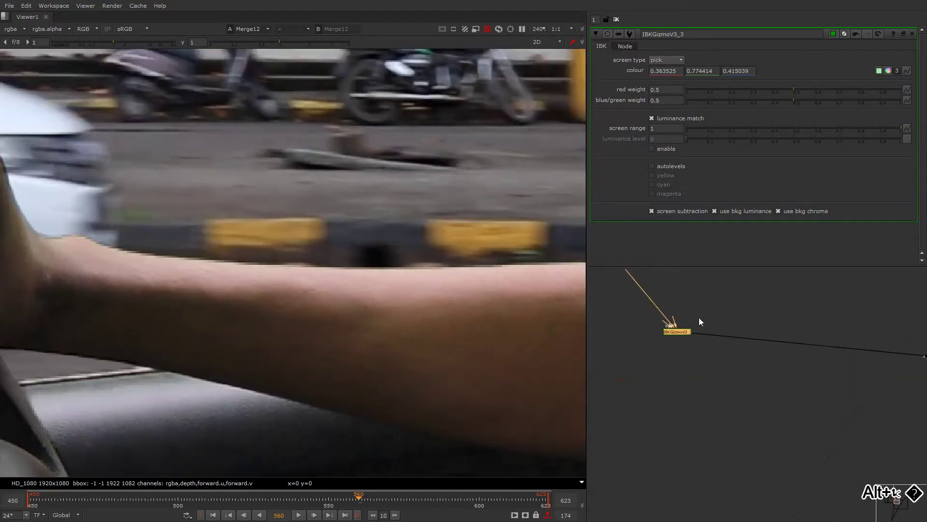
key("Tab")
type("edge")
key("Return")
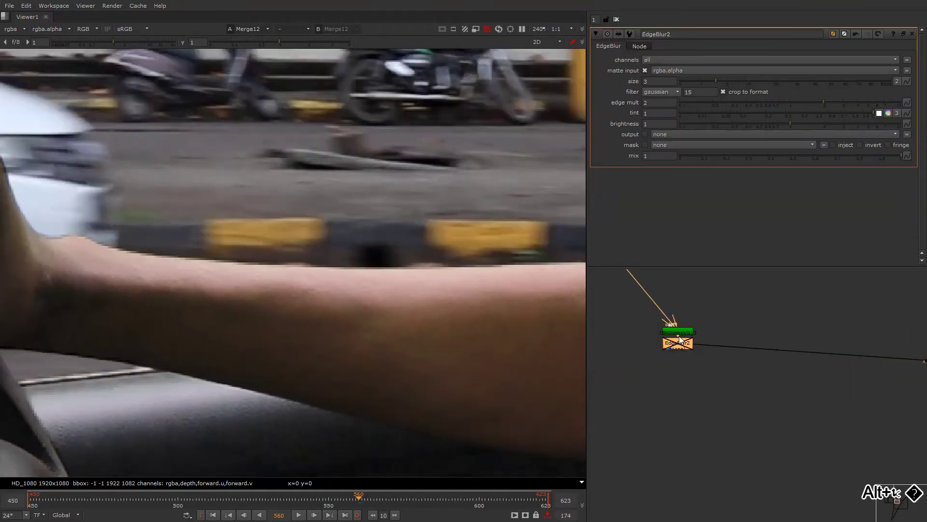
Toggle the new EdgeBlur off and on and compare the edges around the mirror and windshield pillar.
key("d")
key("d")
key("d")
scroll(405, 263, "down", 7)
middle_click_drag(338, 284, 456, 379)
scroll(343, 238, "up", 6)
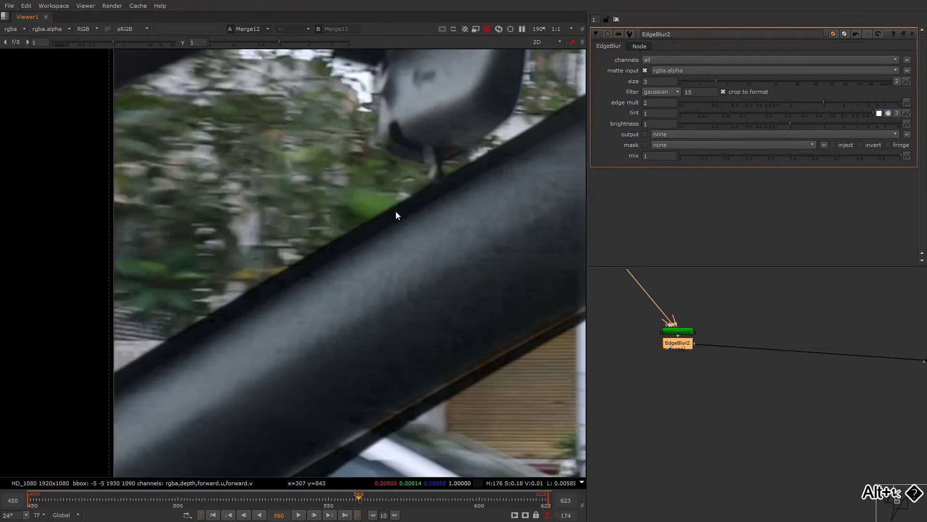
scroll(419, 297, "down", 2)
scroll(422, 251, "up", 4)
scroll(720, 342, "down", 3)
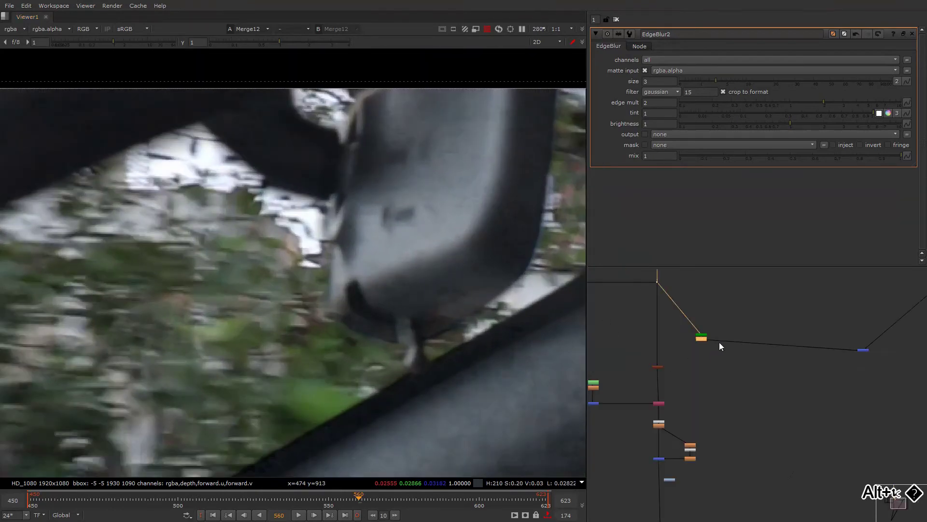
Toggle the Merge joining the IBKGizmo branch and the street, and compare the edges in the composite.
middle_click_drag(720, 342, 673, 336)
left_click_drag(783, 313, 834, 361)
key("d")
key("d")
key("d")
key("d")
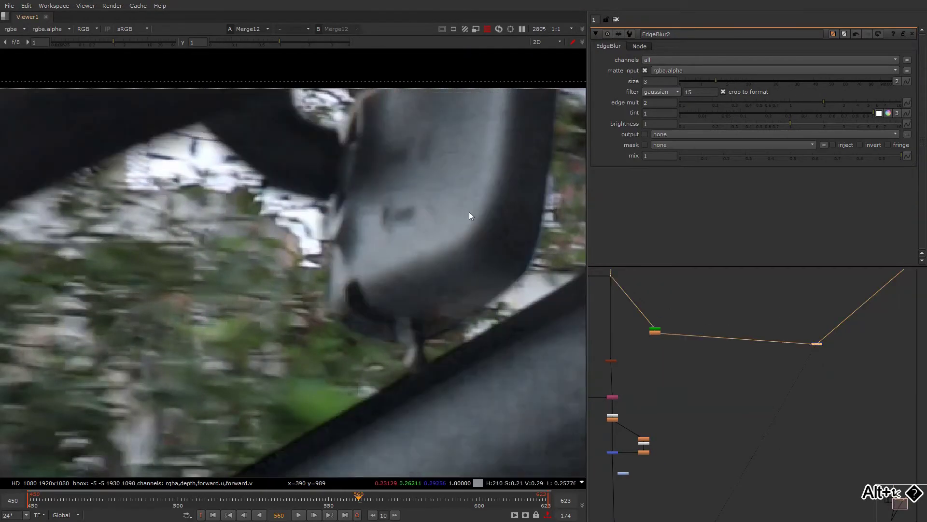
scroll(469, 212, "down", 6)
scroll(783, 355, "down", 4)
scroll(653, 371, "up", 6)
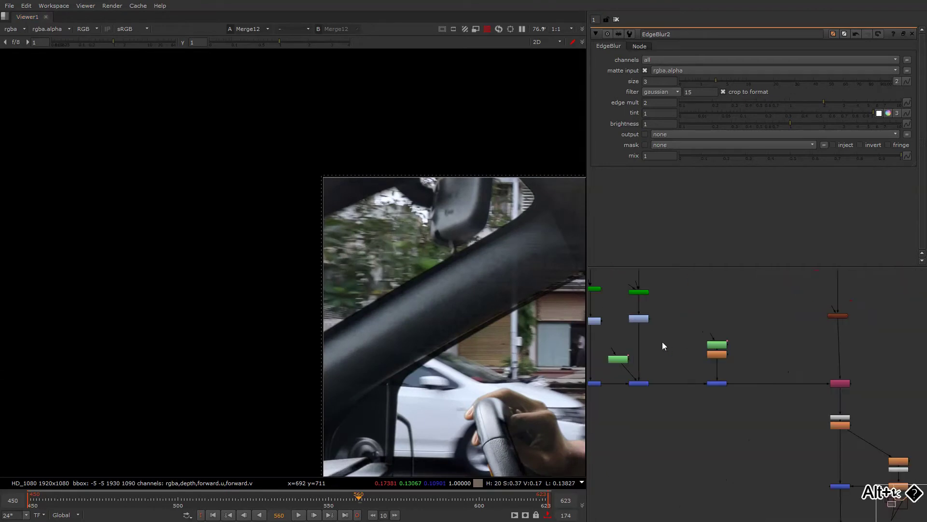
View the outputs of the Copy, Premult, edge Merge and final background Merge in turn along the main line.
middle_click_drag(788, 366, 733, 344)
left_click_drag(750, 339, 807, 370)
key("1")
middle_click_drag(778, 373, 744, 357)
left_click_drag(714, 364, 773, 386)
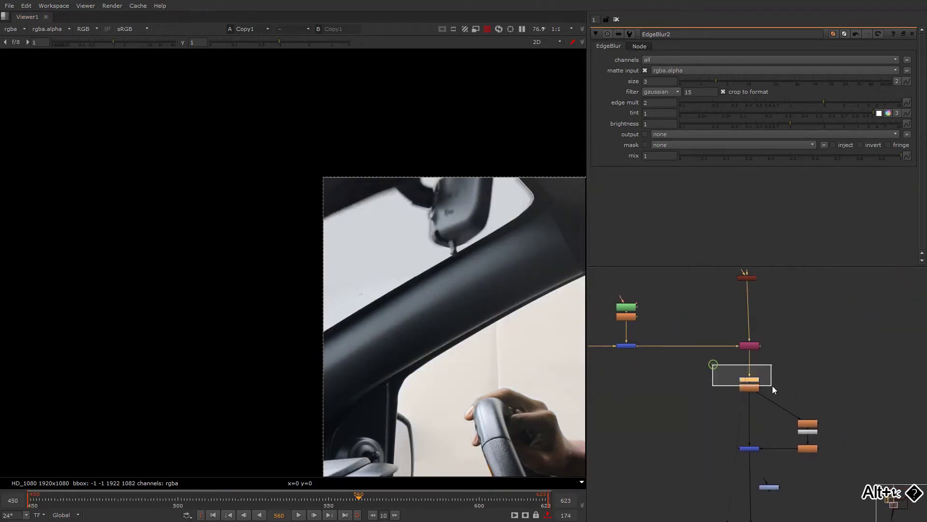
key("1")
middle_click_drag(731, 396, 711, 317)
left_click_drag(693, 341, 755, 387)
key("1")
middle_click_drag(747, 401, 732, 286)
left_click_drag(673, 375, 717, 393)
key("1")
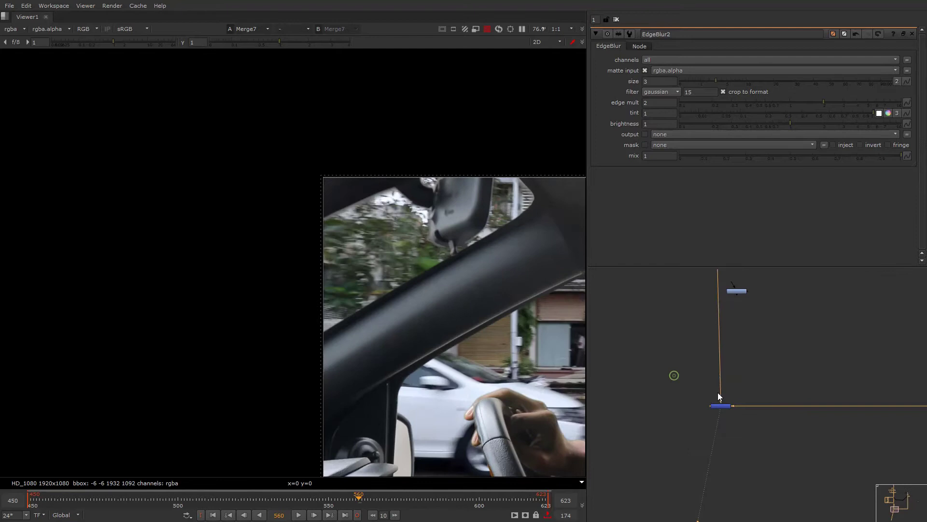
Insert a FilterErode between the last Merge of the matte branch and the Copy node and set its size to 2.4.
middle_click_drag(665, 273, 714, 413)
scroll(680, 339, "up", 3)
left_click(694, 316)
key("Tab")
type("er")
left_click(680, 326)
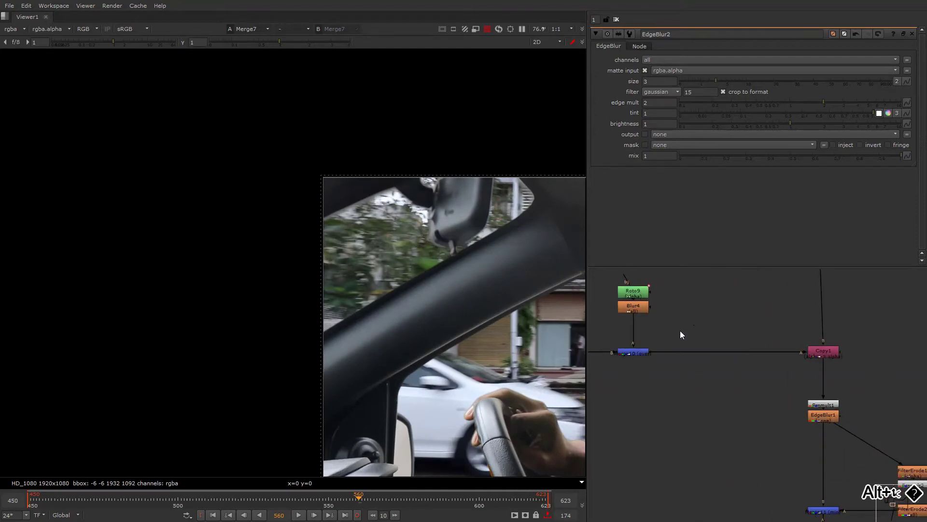
left_click_drag(695, 317, 684, 352)
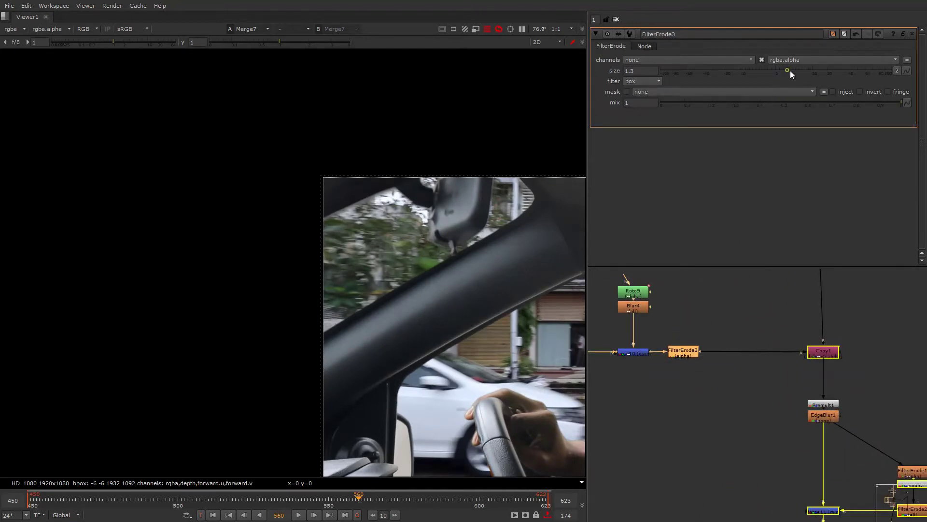
left_click_drag(790, 71, 794, 71)
Delete the Merge joining the IBKGizmo branch to the street background and create a new Merge in its place.
scroll(752, 323, "down", 6)
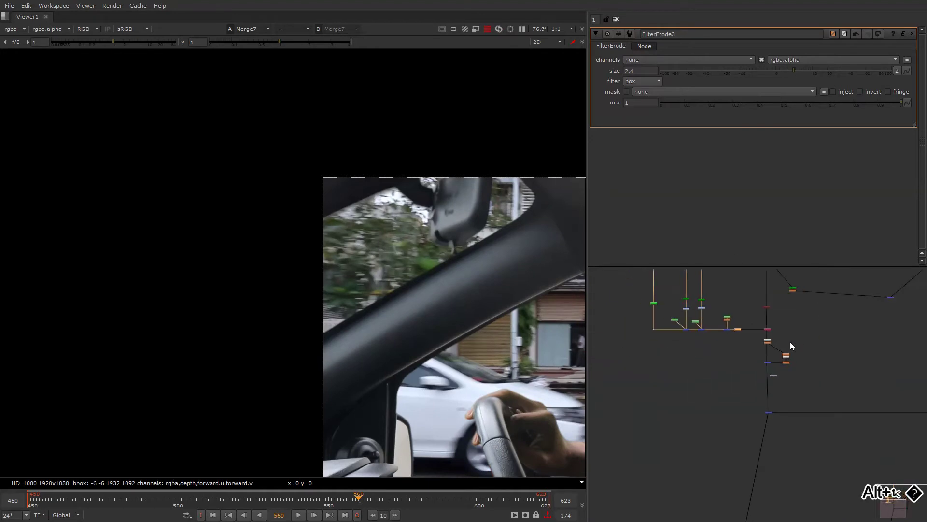
left_click_drag(790, 341, 704, 368, "alt")
left_click_drag(804, 324, 804, 338)
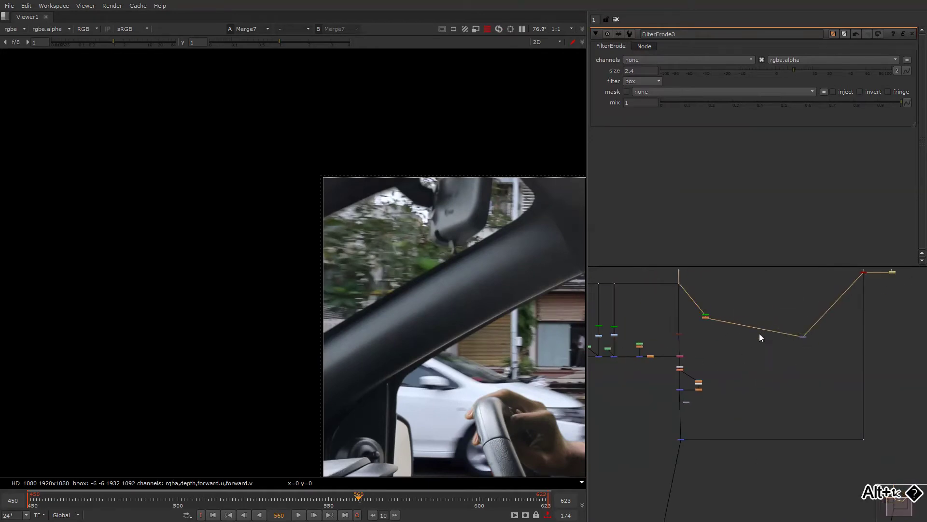
key("Delete")
key("m")
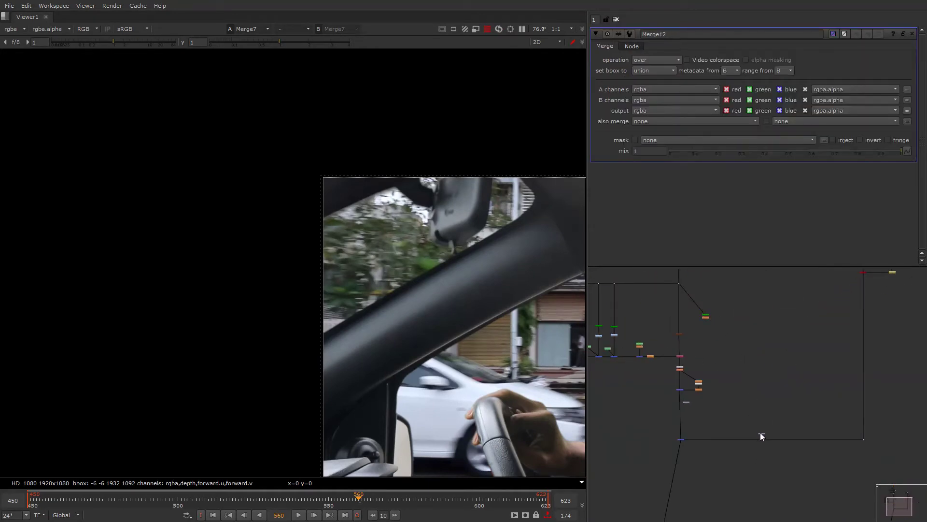
Insert the new Merge into the background line before the final Merge, connect the EdgeBlur to it and move the IBKGizmo pair above it.
middle_click_drag(746, 439, 770, 416, "alt")
mouse_move(749, 405)
left_mouse_down()
mouse_move(819, 448)
mouse_move(749, 427)
left_mouse_up()
middle_click_drag(712, 321, 750, 427)
left_click_drag(750, 427, 728, 414)
middle_click_drag(698, 314, 728, 421)
left_click_drag(727, 414, 718, 366)
mouse_move(755, 324)
middle_mouse_down("alt")
mouse_move(717, 364)
mouse_move(752, 336)
middle_mouse_up("alt")
left_click(736, 347)
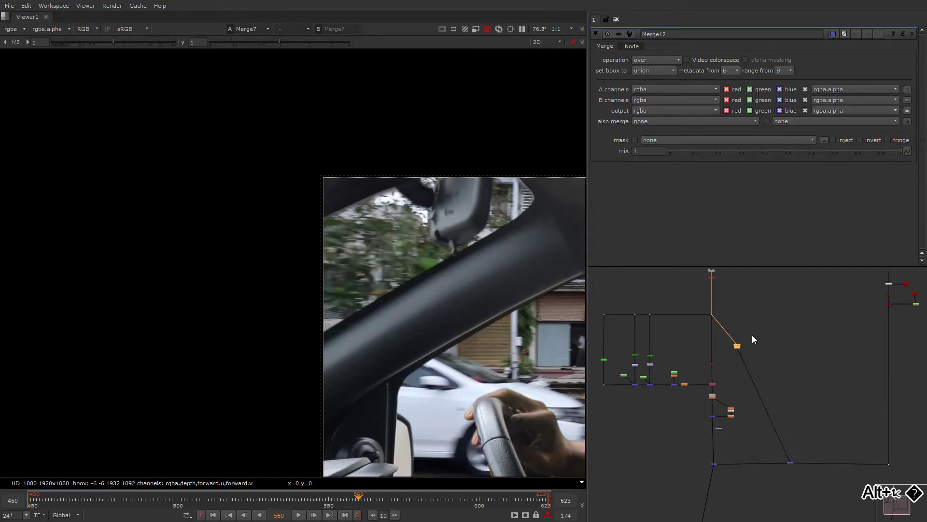
left_click_drag(734, 353, 783, 423)
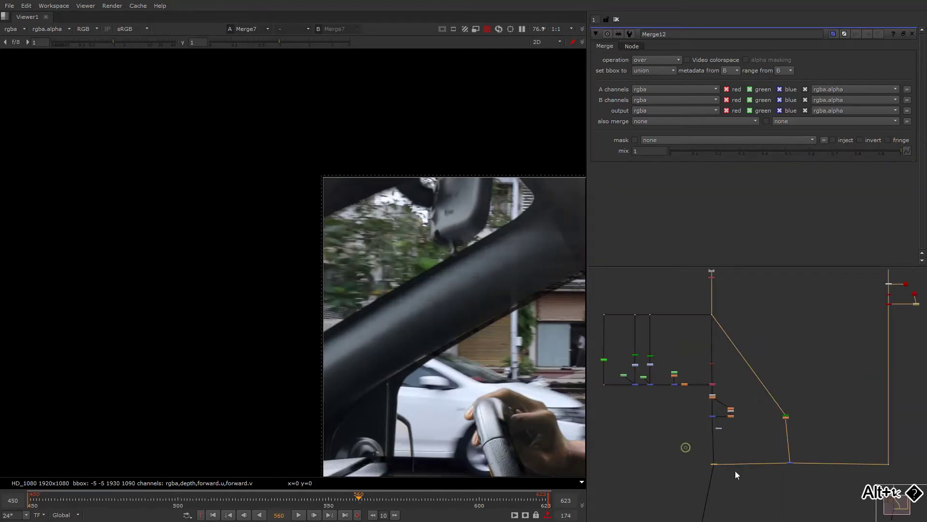
Add a Blur of size 12 after the matte branch's FilterErode and toggle both nodes to compare the window edges.
middle_click_drag(736, 456, 680, 390, "alt")
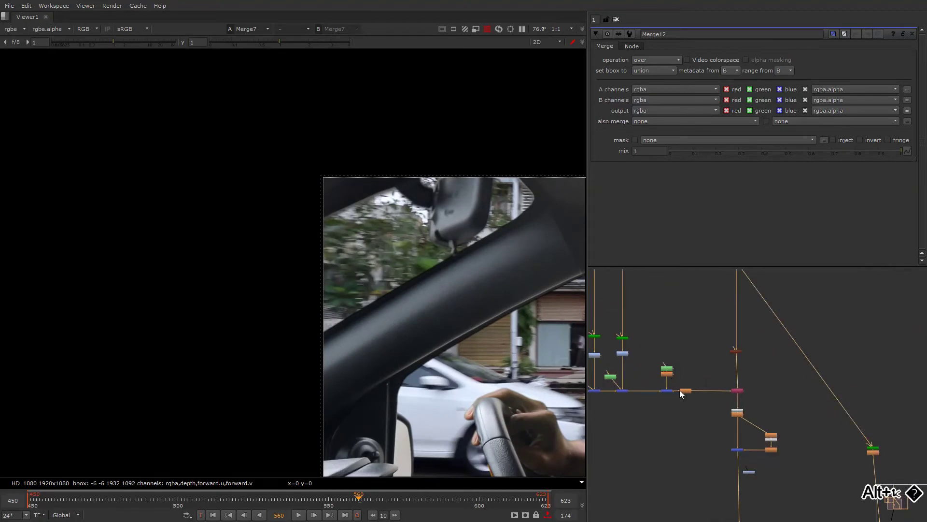
double_click(688, 393)
scroll(441, 180, "up", 4)
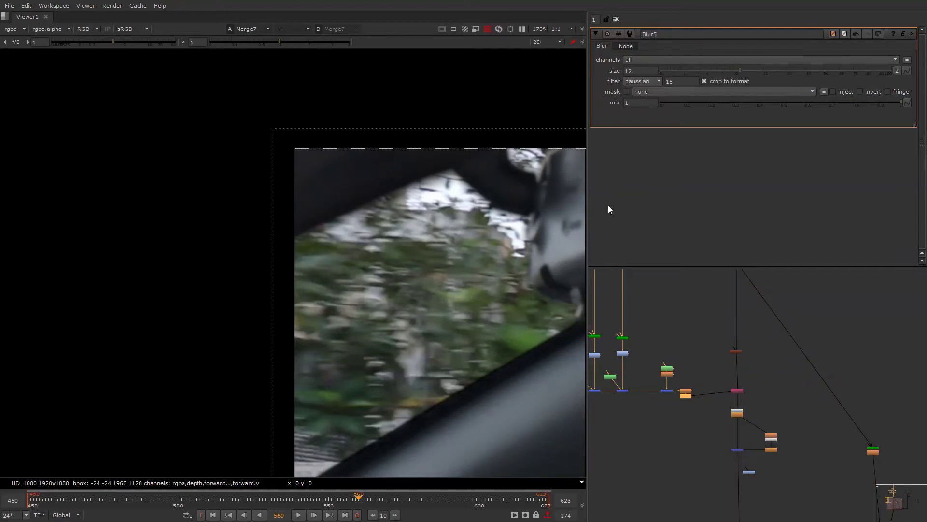
left_click_drag(709, 373, 678, 418)
key("g")
key("f")
key("g")
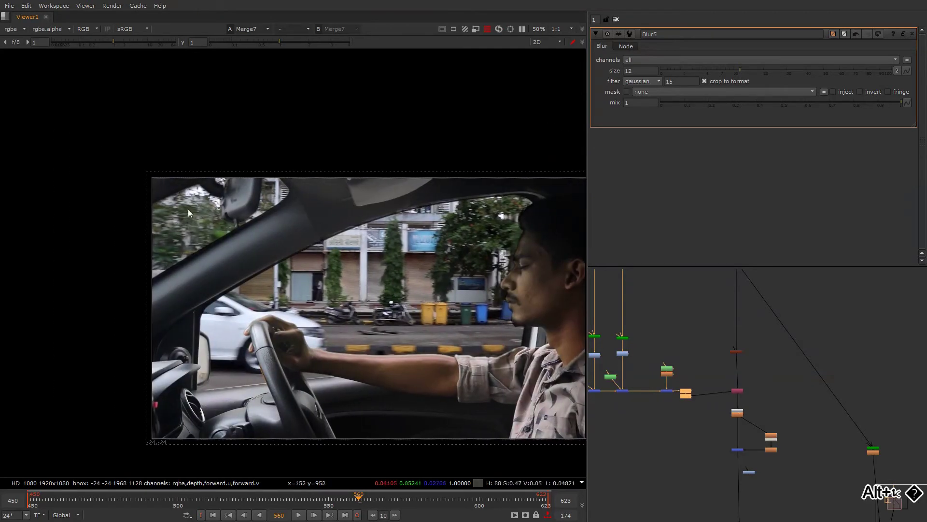
middle_click_drag(187, 209, 253, 166, "alt")
Add a Grade after the IBKGizmo branch's EdgeBlur and set its gamma to 1.07.
middle_click_drag(749, 344, 838, 335, "alt")
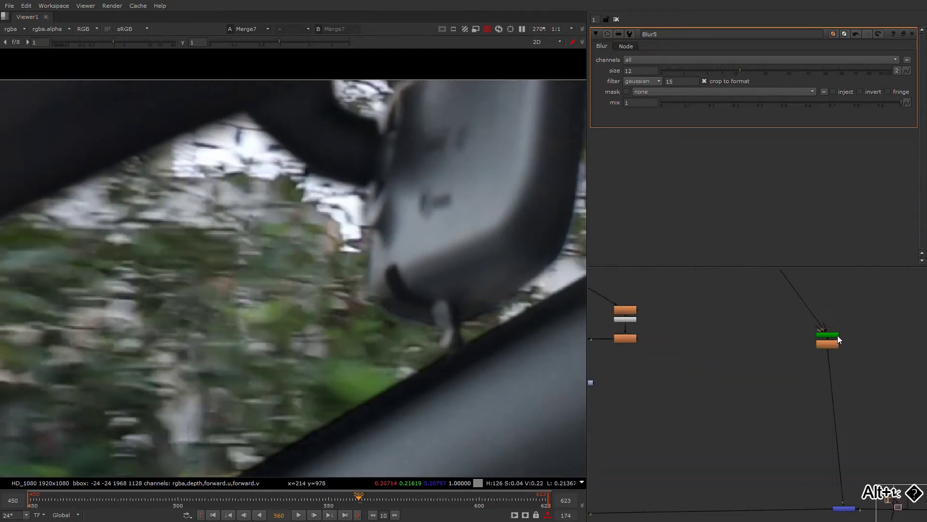
left_click_drag(835, 342, 835, 351)
middle_click_drag(833, 349, 738, 300, "alt")
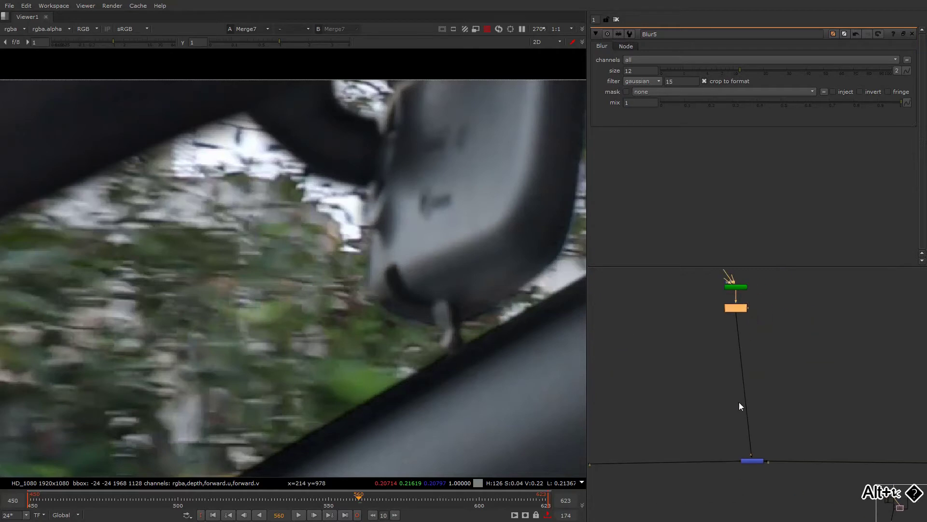
left_click(753, 461)
left_click(736, 308)
key("g")
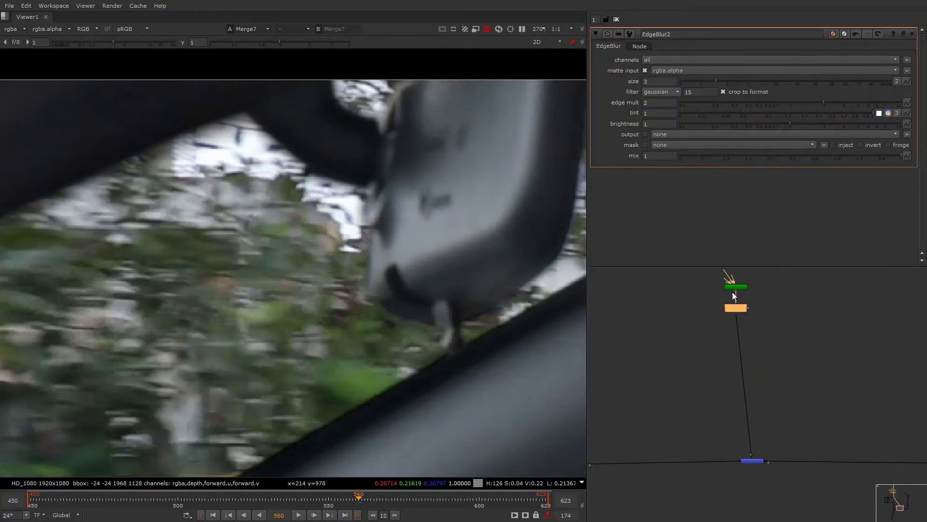
left_click_drag(782, 134, 780, 138)
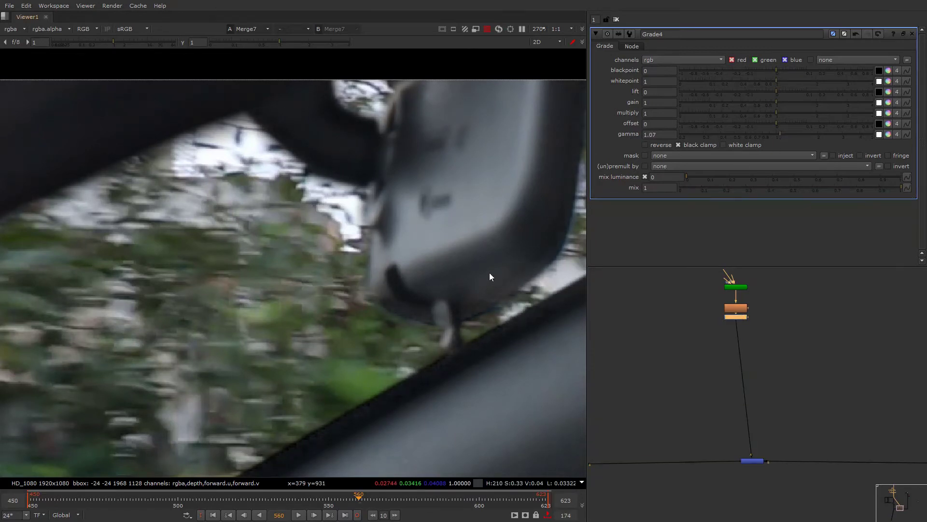
Compare the mirror and pillar edges with the background-line Merge, and the FilterErode and Blur pair, switched off and on.
middle_click_drag(489, 272, 448, 325, "alt")
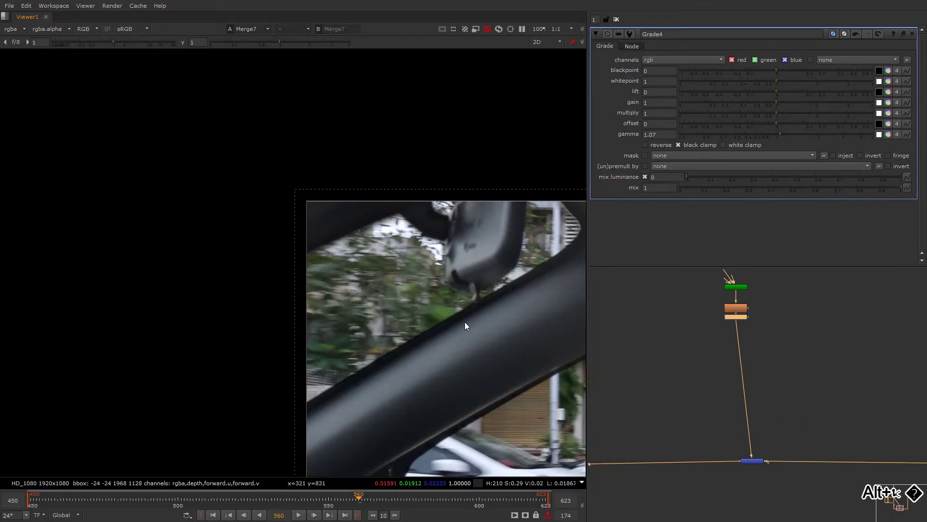
scroll(719, 379, "down", 5)
left_click_drag(757, 362, 804, 403)
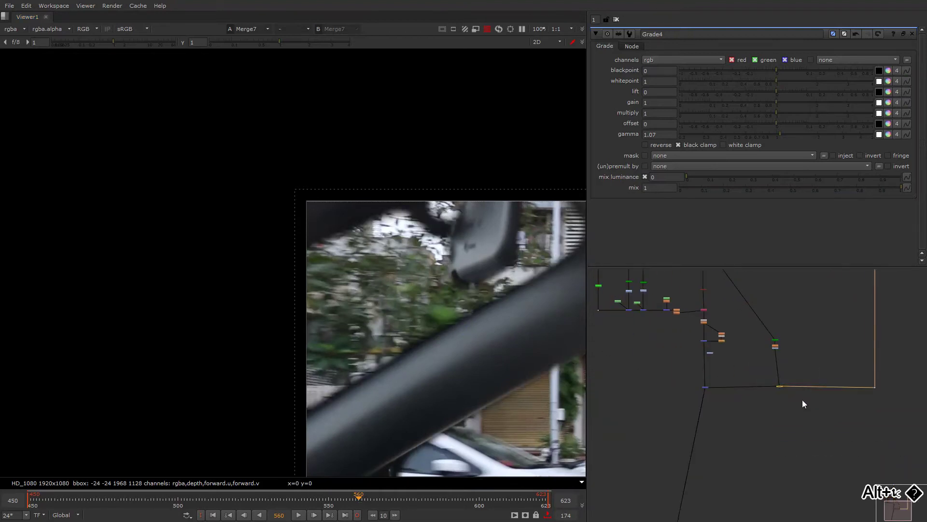
key("d")
middle_click_drag(720, 294, 740, 352)
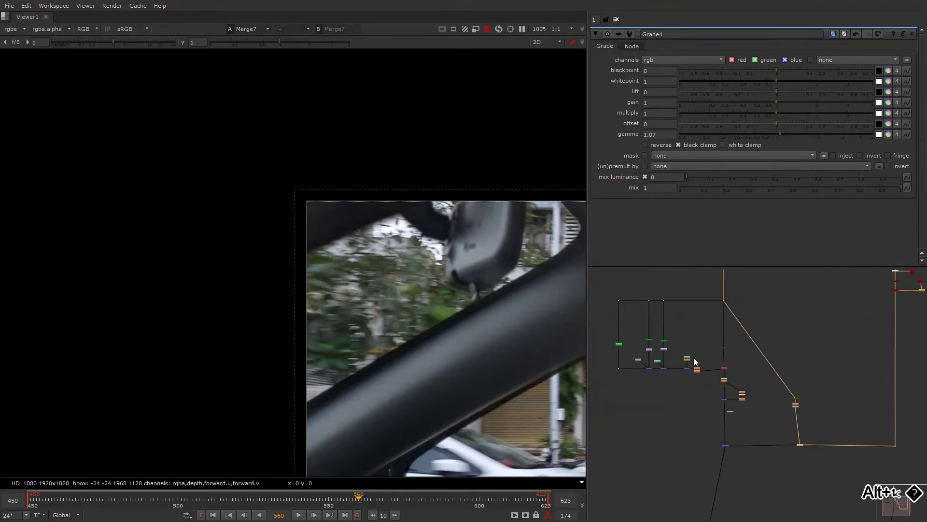
scroll(690, 362, "up", 4)
left_click_drag(743, 357, 708, 394)
scroll(708, 394, "down", 4)
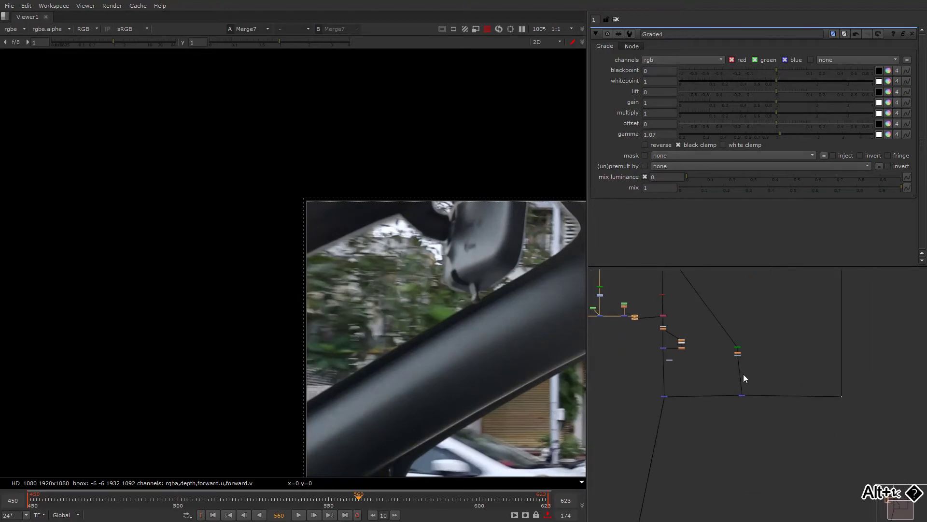
scroll(680, 338, "up", 4)
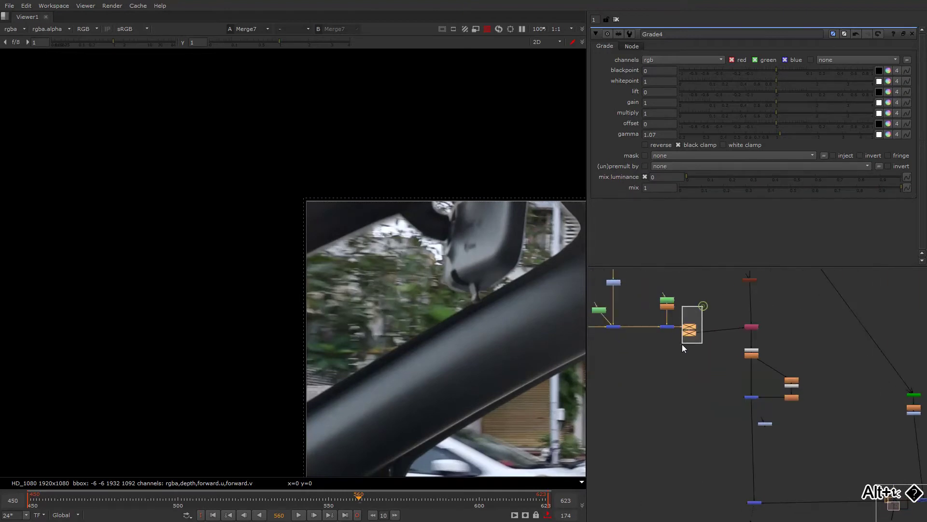
scroll(679, 335, "up", 2)
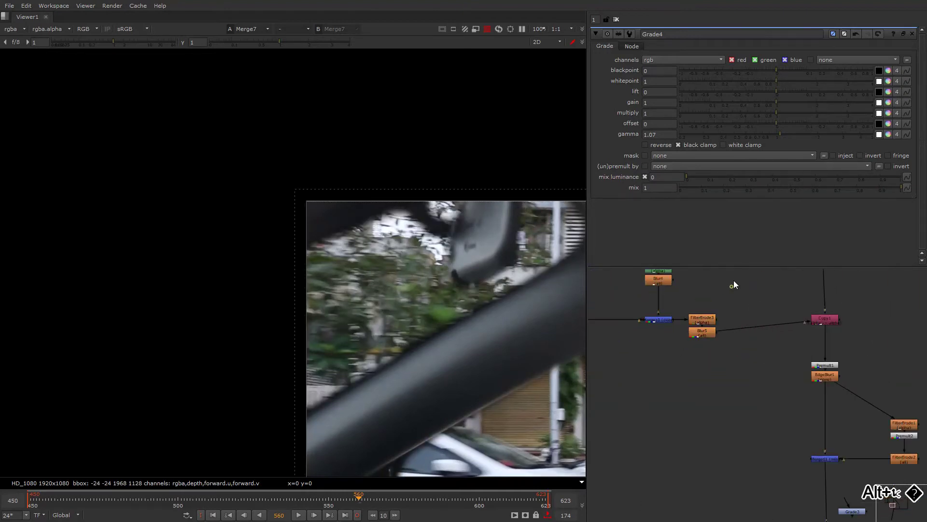
Add a Roto node, connect it as the mask of the FilterErode and Blur, and turn off the viewer overlay.
key("o")
left_click_drag(709, 335, 725, 352)
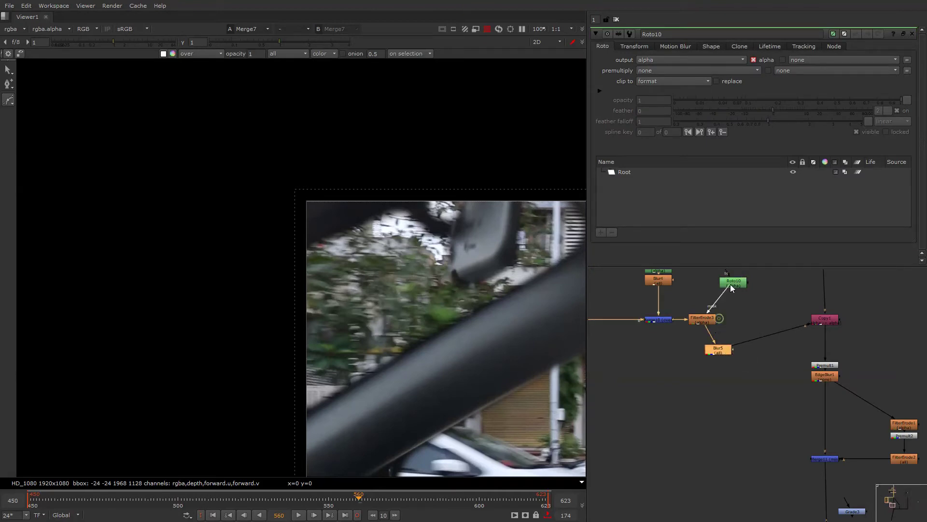
left_click_drag(731, 287, 735, 283)
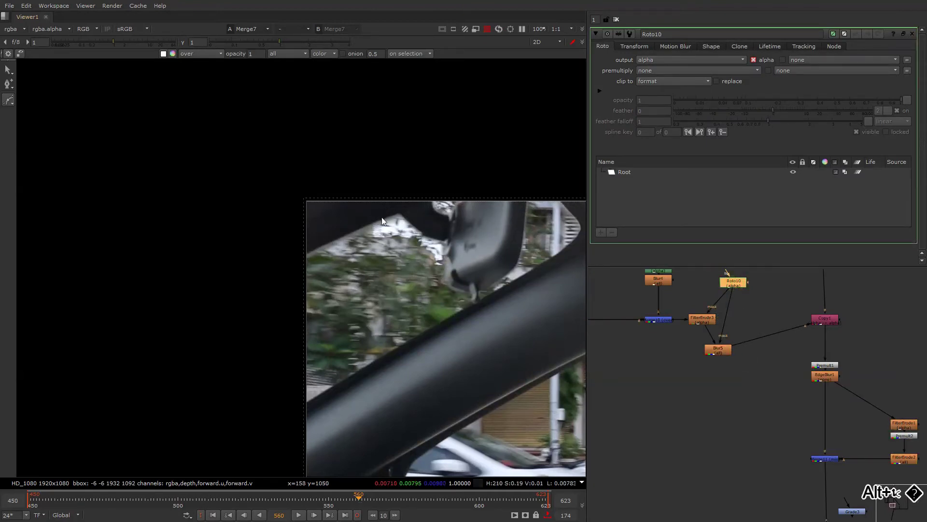
key("alt+o")
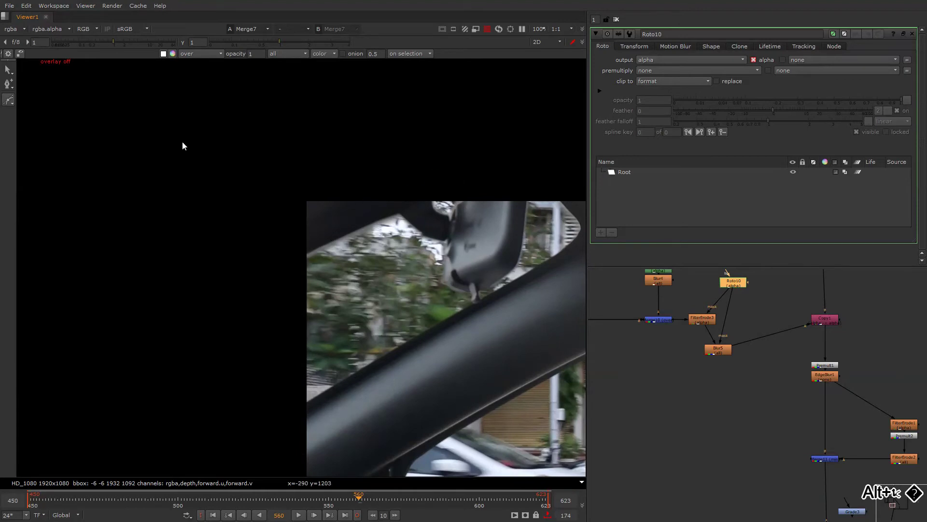
Draw a closed Bezier mask around the bright window gap between the roof edge and the rear-view mirror.
right_click(196, 151)
left_click(197, 151)
left_click(317, 218)
left_click(397, 173)
left_click(437, 171)
left_click(450, 190)
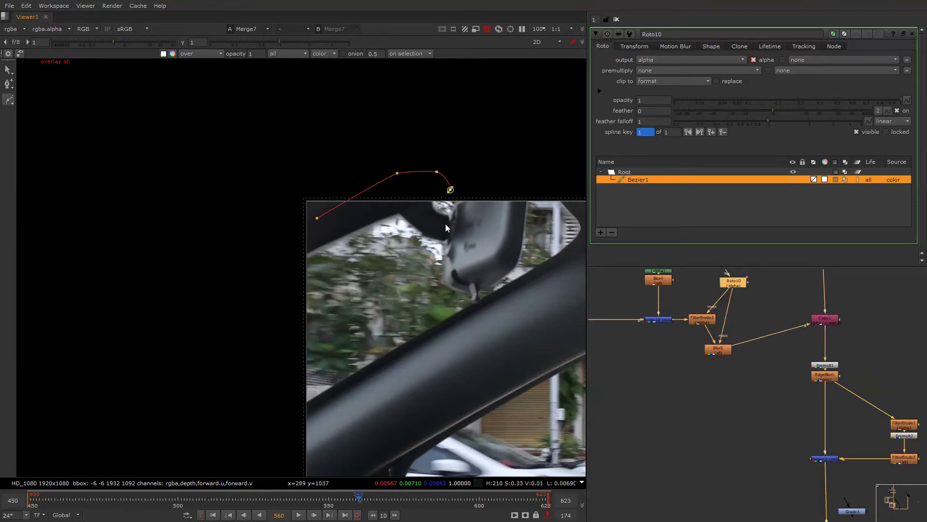
left_click(445, 229)
left_click(426, 254)
left_click(378, 270)
left_click(328, 281)
left_click(302, 226)
left_click(317, 218)
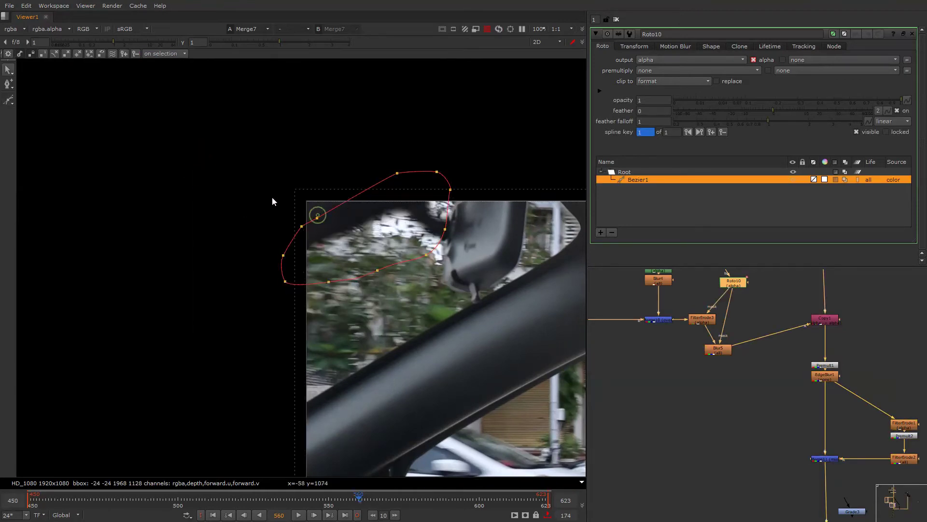
Feather all points of the window-gap Bezier outward and offset the whole shape slightly.
left_click_drag(256, 135, 483, 311)
left_click_drag(456, 234, 479, 243)
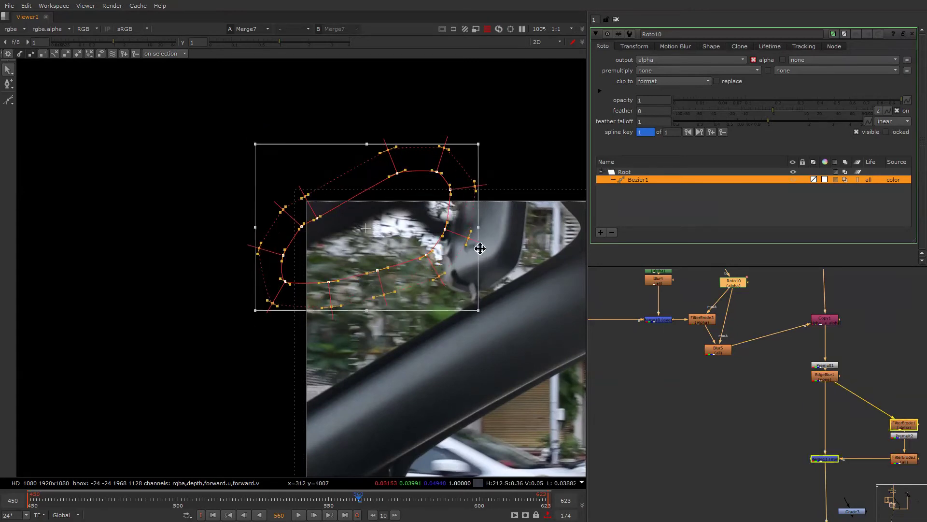
middle_click_drag(442, 262, 424, 258)
left_click_drag(423, 259, 418, 259)
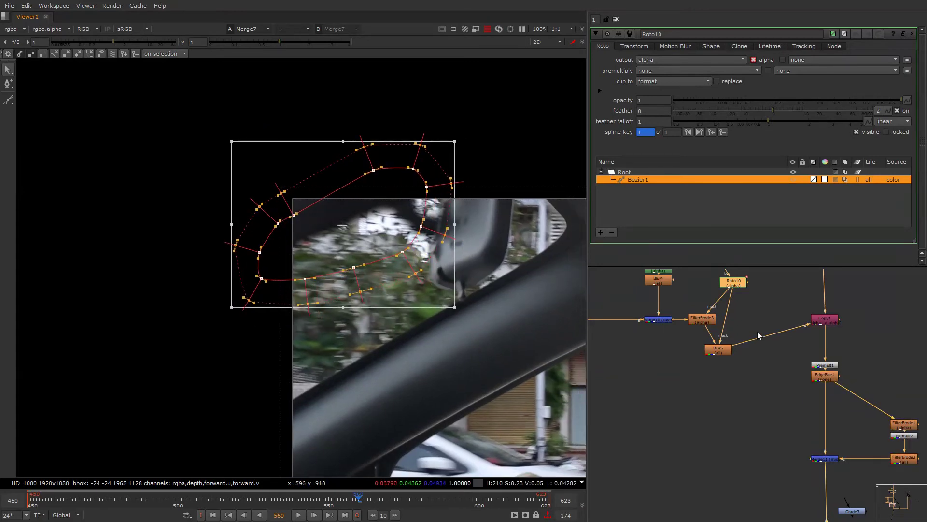
Duplicate the Roto node beside Merge12 and connect the copy as that Merge's mask.
left_click(750, 291)
key("ctrl+c")
middle_click_drag(755, 289, 712, 320, "alt")
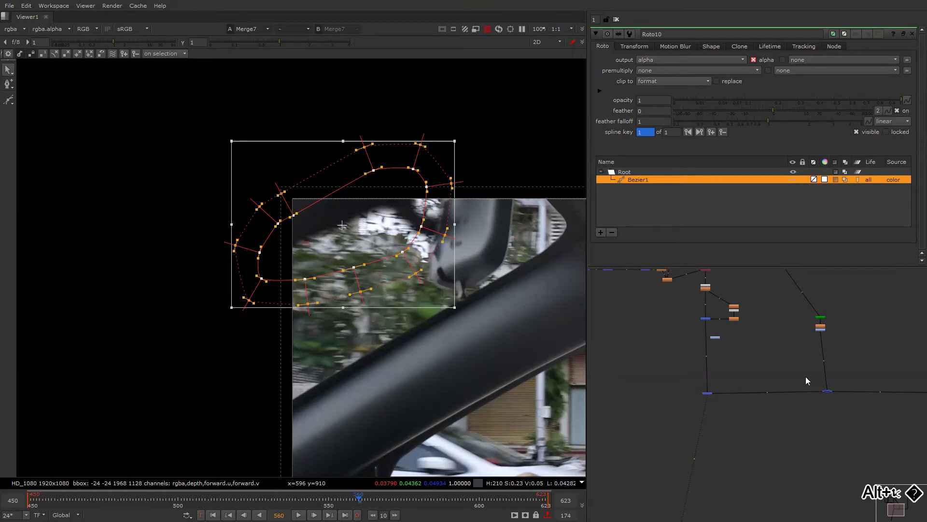
key("ctrl+v")
middle_click_drag(826, 389, 849, 379, "alt")
left_click_drag(833, 389, 834, 398)
key("d")
middle_click_drag(846, 401, 859, 387, "alt")
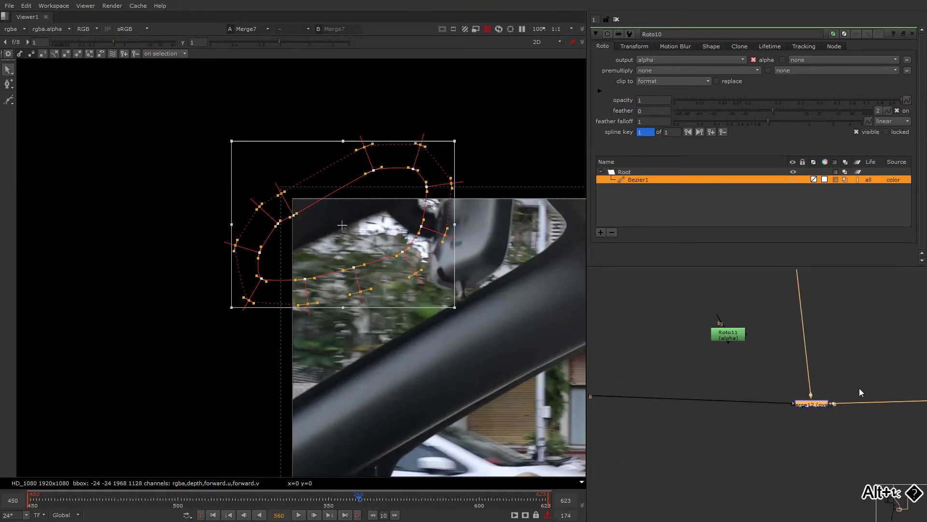
left_click_drag(826, 403, 724, 341)
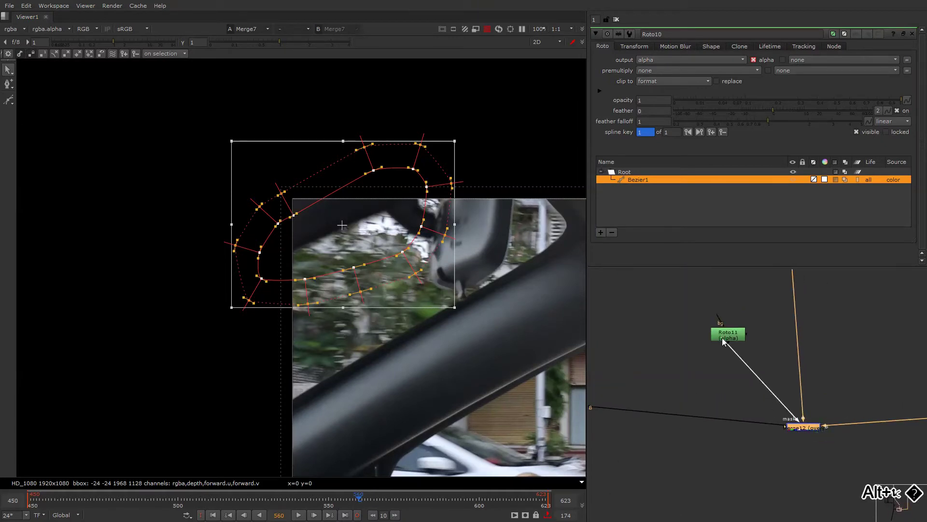
Inspect the masked window edge beside the mirror with the viewer overlay hidden, close up and at full frame.
right_click(506, 181)
left_click(509, 181)
right_click(509, 186)
left_click(509, 186)
left_click(494, 206)
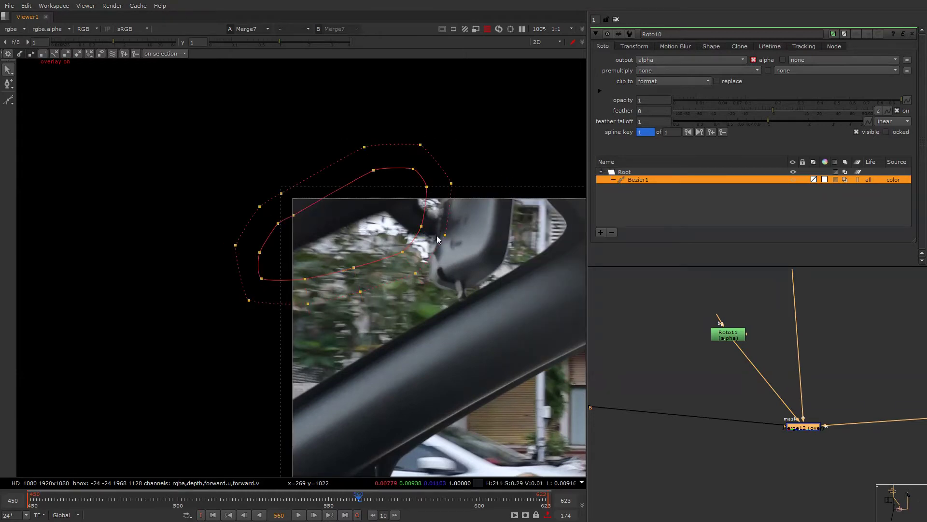
middle_click_drag(433, 232, 500, 230, "alt")
key("o")
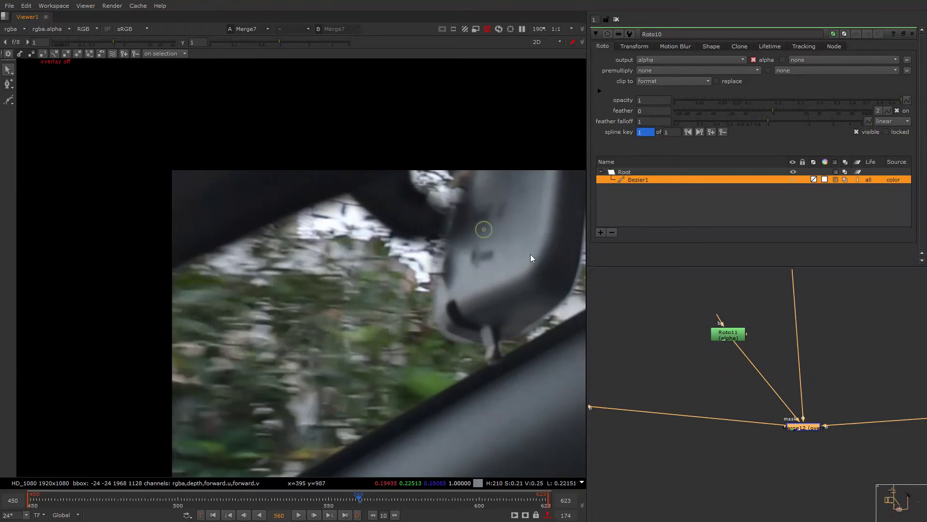
key("f")
key("g")
key("g")
middle_click_drag(420, 263, 573, 313)
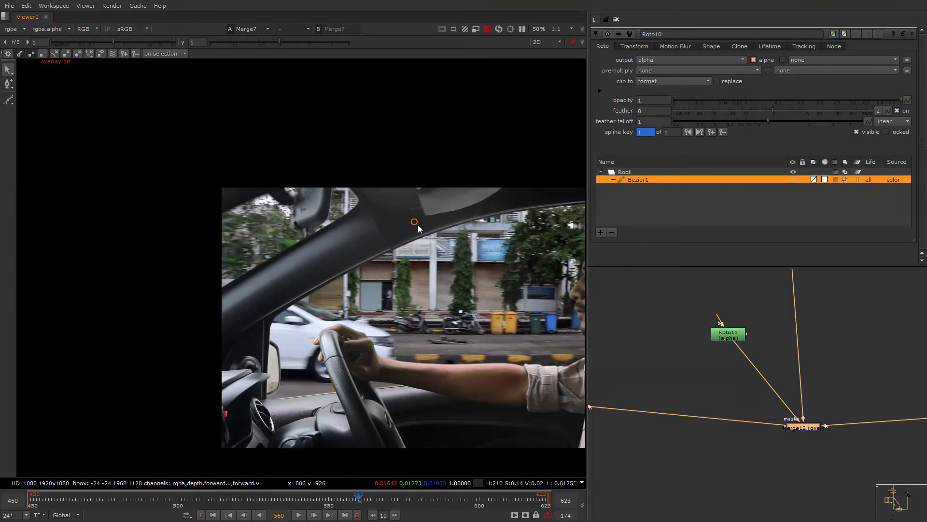
Compare the composite with the original green-screen plate, full frame and close up around the mirror.
mouse_move(756, 299)
middle_mouse_down("alt")
mouse_move(758, 318)
mouse_move(676, 311)
middle_mouse_up("alt")
mouse_move(676, 310)
middle_mouse_down()
mouse_move(706, 355)
mouse_move(714, 408)
middle_mouse_up()
middle_click_drag(704, 283, 713, 352)
middle_click_drag(707, 308, 708, 344)
key("2")
middle_click_drag(694, 492, 694, 360)
left_click_drag(698, 390, 741, 422)
key("1")
key("2")
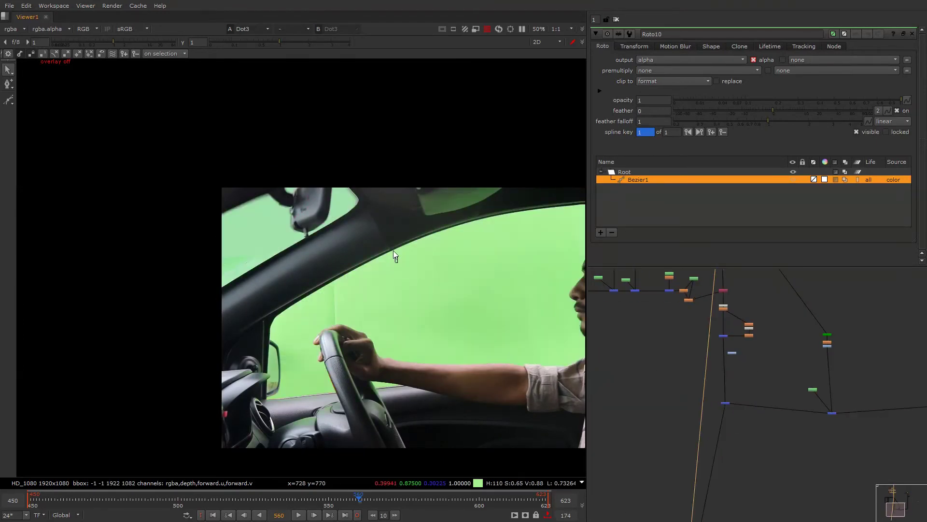
key("1")
middle_click_drag(310, 205, 386, 183, "alt")
key("2")
key("1")
Pull the two Bezier points nearest the mirror inward on the FilterErode and Blur mask, then inspect the edge without the overlay.
middle_click_drag(682, 312, 706, 340, "alt")
left_click_drag(728, 368, 677, 305)
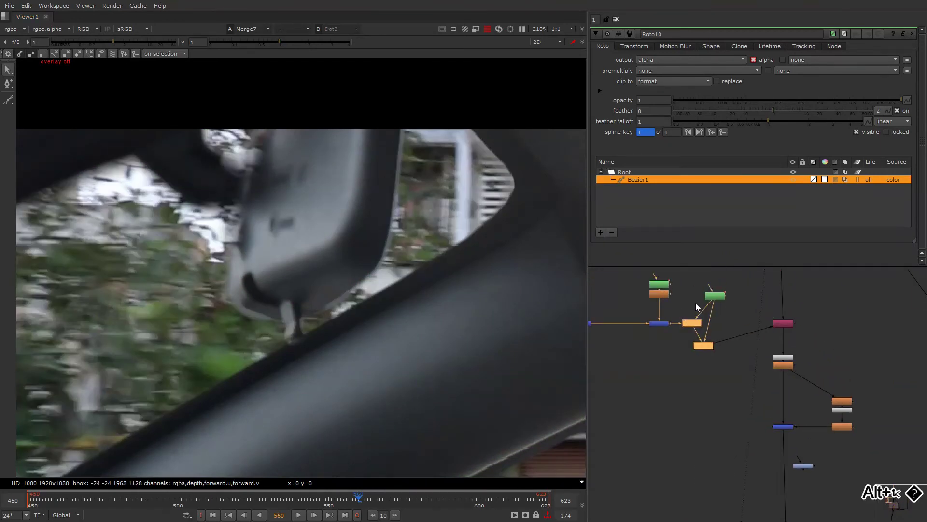
left_click(709, 297)
scroll(373, 286, "down", 3)
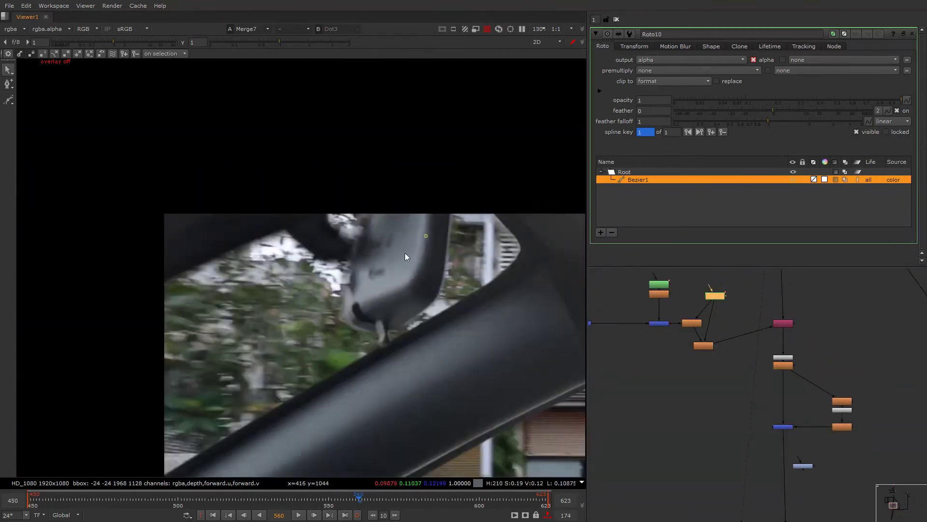
left_click_drag(360, 256, 335, 240)
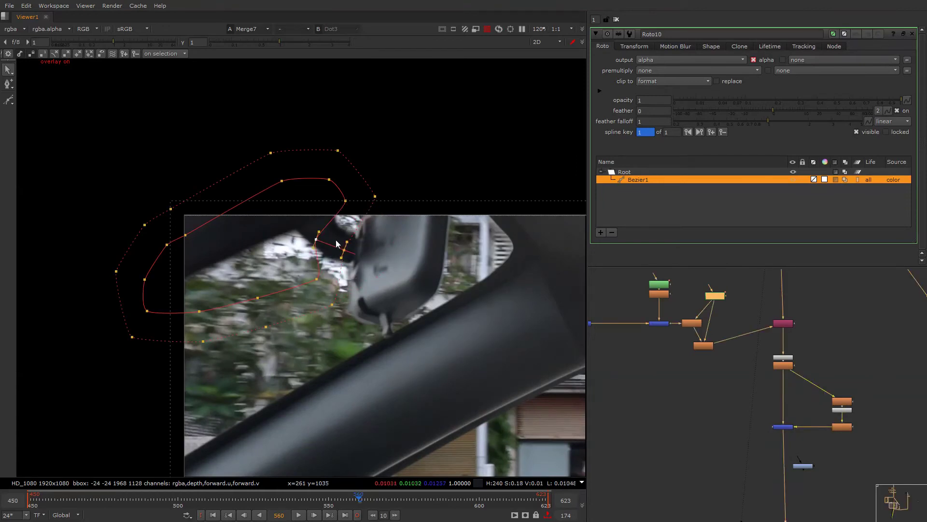
left_click_drag(346, 201, 330, 197)
left_click(363, 201)
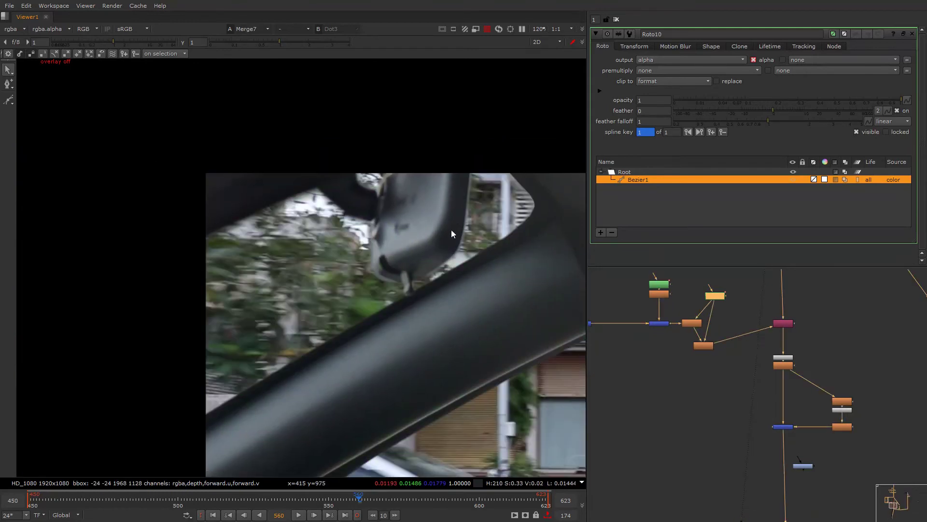
scroll(468, 201, "up", 3)
scroll(792, 430, "down", 3)
Add a filter Erode on the alpha after FilterErode1 in the side branch and set its size to 1.8.
left_click_drag(798, 454, 761, 375, "alt")
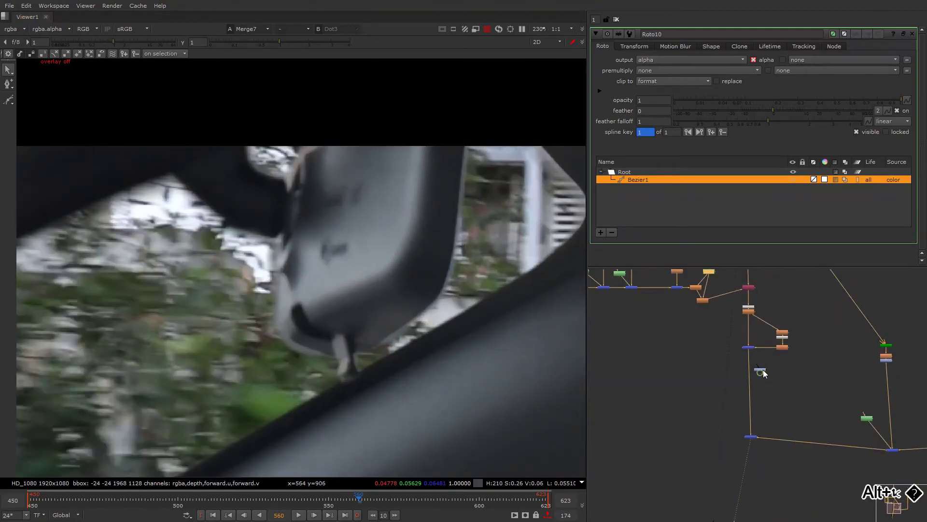
left_click(761, 369)
scroll(775, 355, "up", 4)
key("Tab")
type("er")
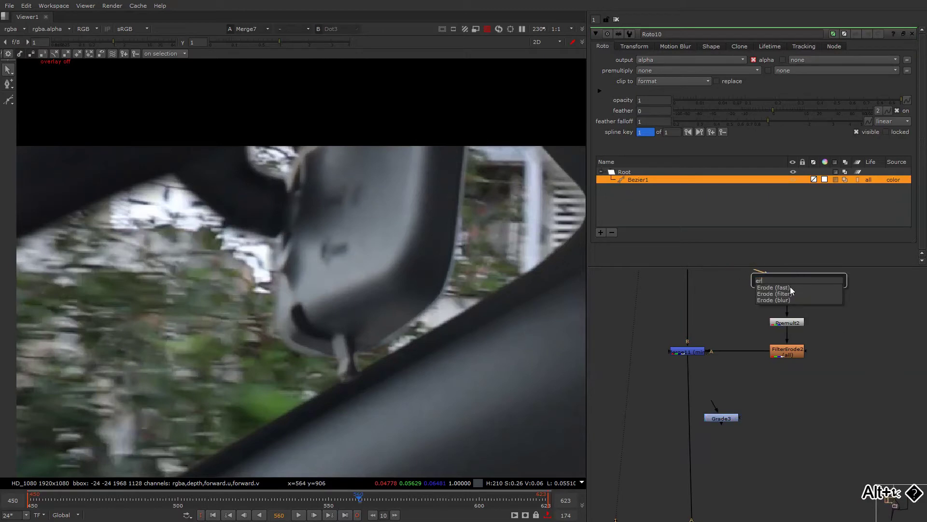
left_click(792, 294)
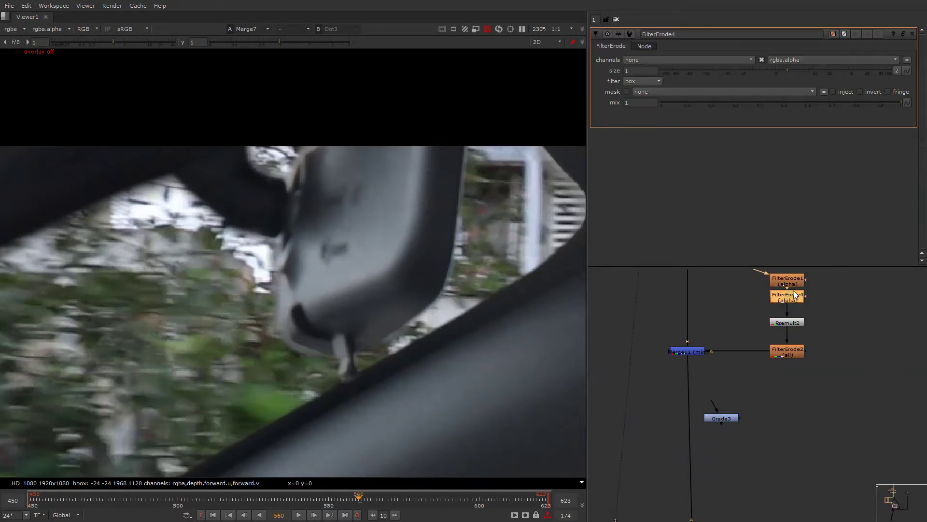
left_click_drag(787, 74, 792, 72)
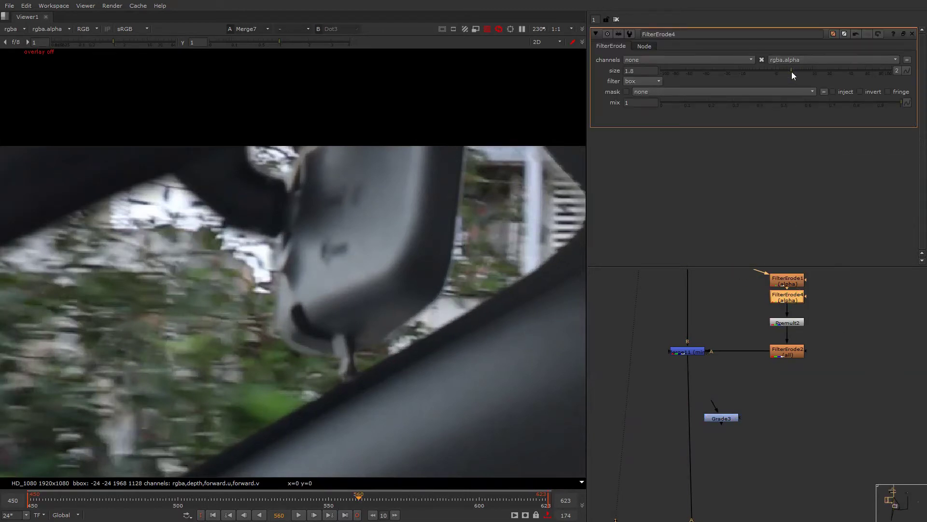
Add a filter Erode on all channels after Premult2, increase its size, and set FilterErode4's size to 3.2.
middle_click_drag(787, 334, 801, 312, "alt")
left_click(800, 313)
key("Tab")
type("er")
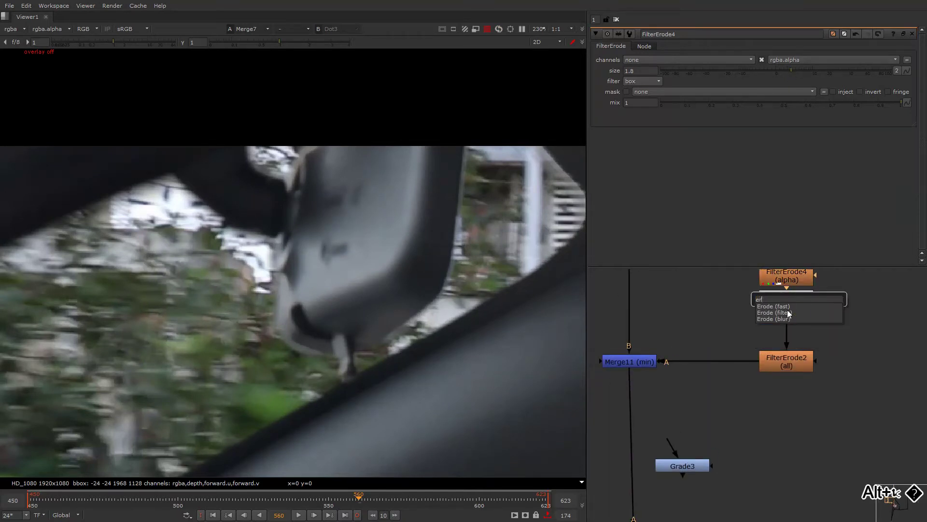
left_click(787, 314)
left_click(672, 63)
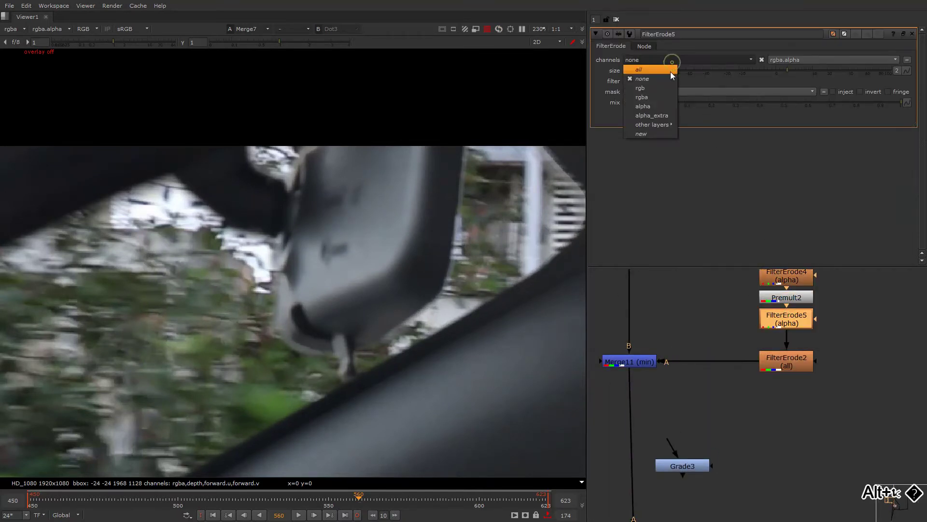
left_click(671, 72)
mouse_move(789, 69)
left_mouse_down()
mouse_move(756, 75)
mouse_move(798, 76)
left_mouse_up()
double_click(792, 278)
middle_click_drag(834, 289, 775, 298)
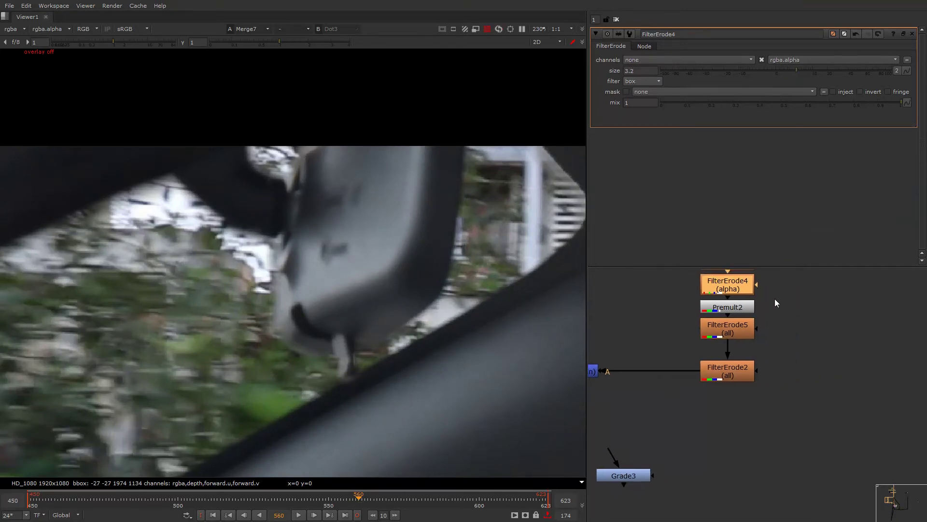
Add a Roto node and connect it as the mask of FilterErode4 and FilterErode5.
left_click(796, 306)
key("o")
left_click_drag(757, 285, 816, 299)
Draw a closed Bezier mask around the rear-view mirror, covering its lower stem and the side facing the pillar.
middle_click_drag(495, 194, 474, 190, "alt")
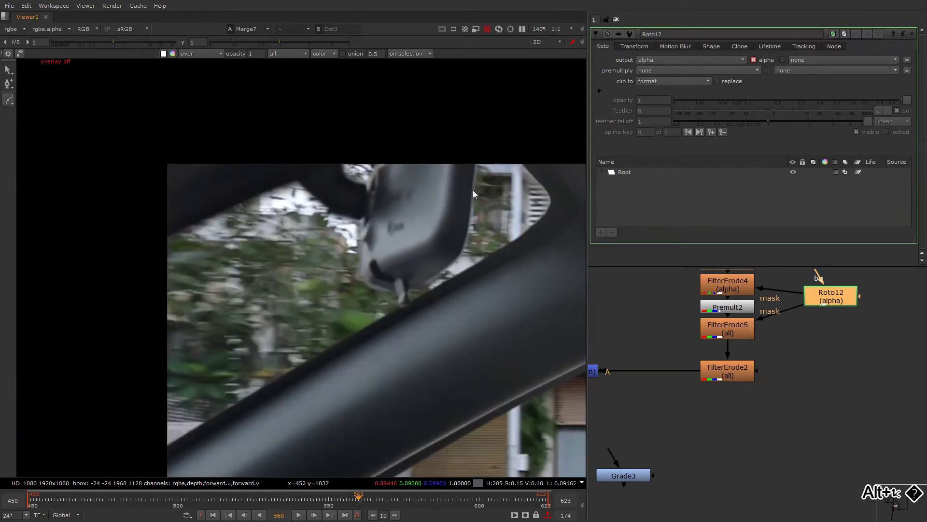
key("q")
left_click_drag(437, 175, 445, 165)
left_click(475, 140)
left_click(497, 152)
left_click(492, 231)
left_click(443, 285)
left_click(403, 303)
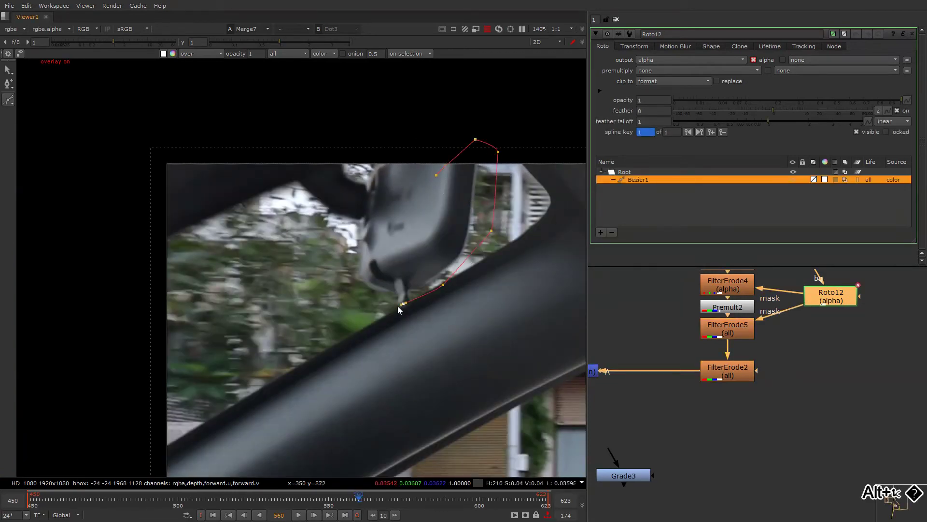
left_click(370, 299)
left_click_drag(350, 288, 352, 277)
left_click(358, 235)
left_click(436, 175)
Feather all points of the mirror mask outward, and pull the feather point over the pillar back to the shape.
left_click_drag(551, 101, 271, 379)
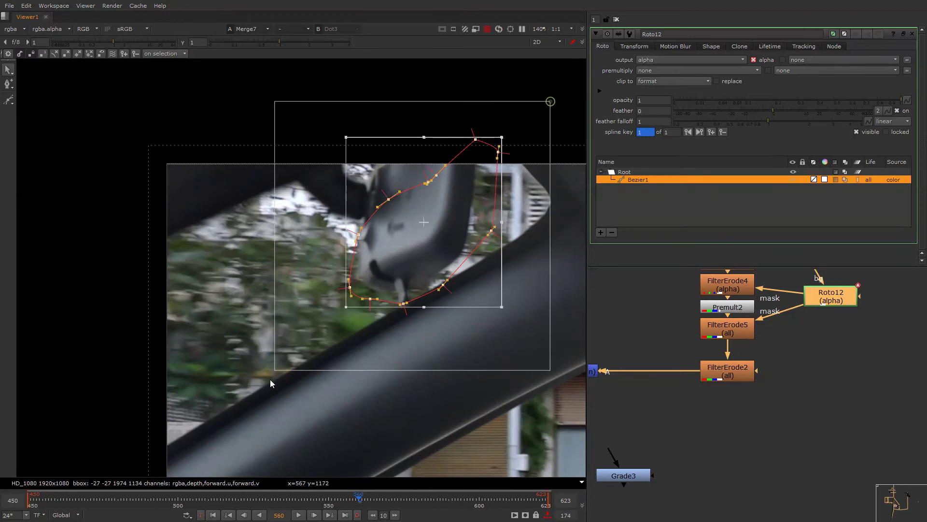
left_click_drag(432, 253, 426, 249)
left_click_drag(496, 229, 527, 243)
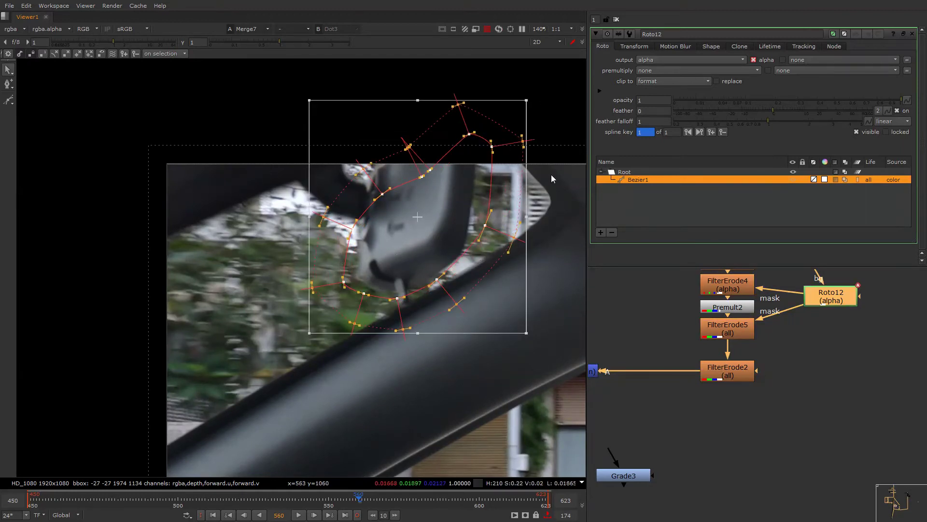
right_click(557, 172)
key("q")
key("o")
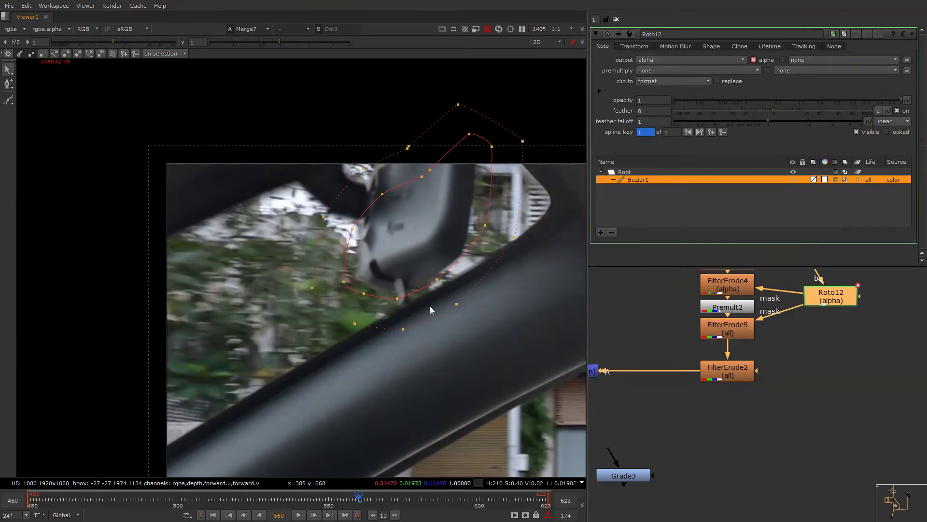
left_click_drag(457, 305, 443, 278)
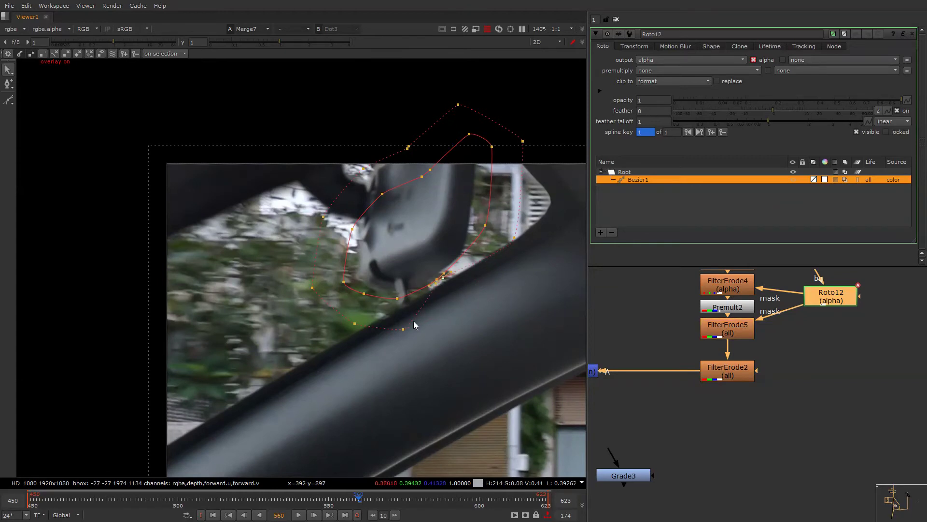
Compare the full-frame composite with the original plate, with the viewer overlay hidden.
key("o")
key("f")
key("r")
key("r")
middle_click_drag(295, 215, 387, 256)
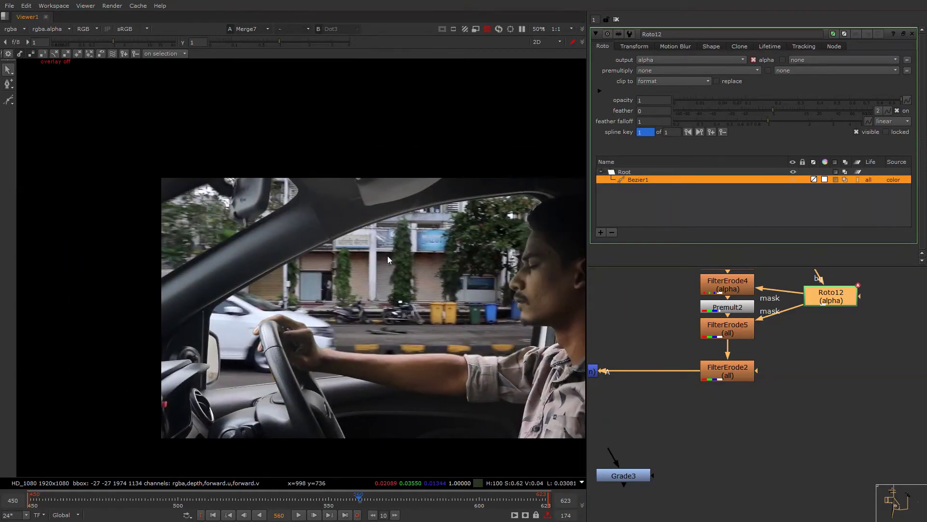
key("2")
key("1")
Compare the mirror and pillar edges close up between the composite and the original plate.
middle_click_drag(254, 189, 295, 170, "alt")
scroll(295, 170, "up", 15)
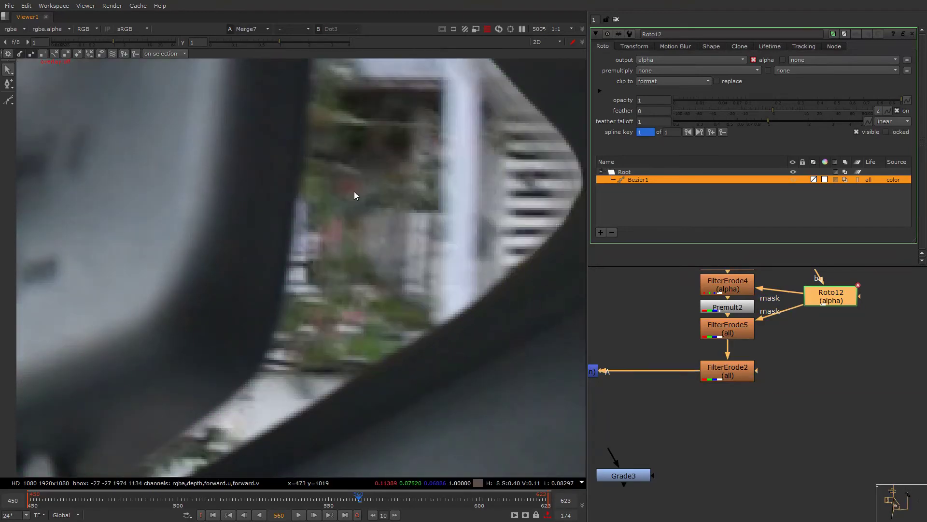
middle_click_drag(354, 192, 327, 224, "alt")
key("2")
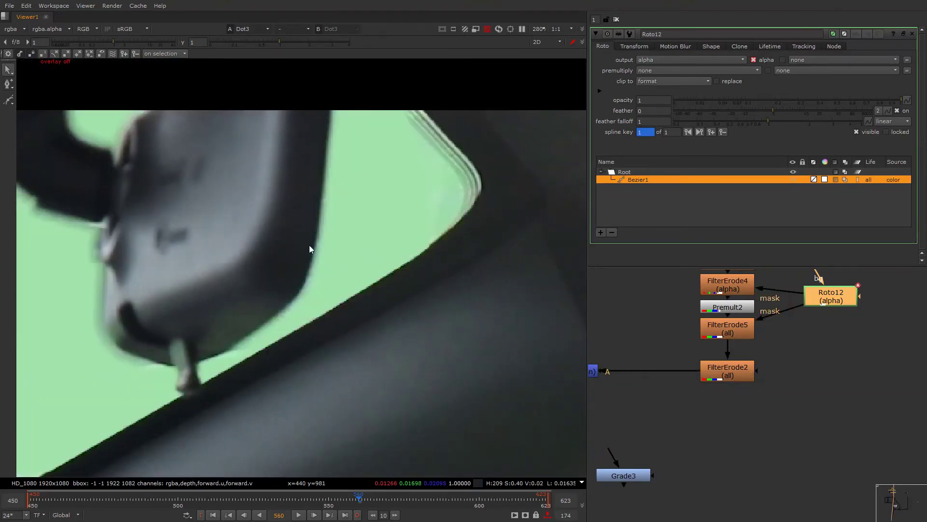
key("1")
middle_click_drag(304, 253, 283, 277, "alt")
key("2")
scroll(288, 304, "up", 10)
key("1")
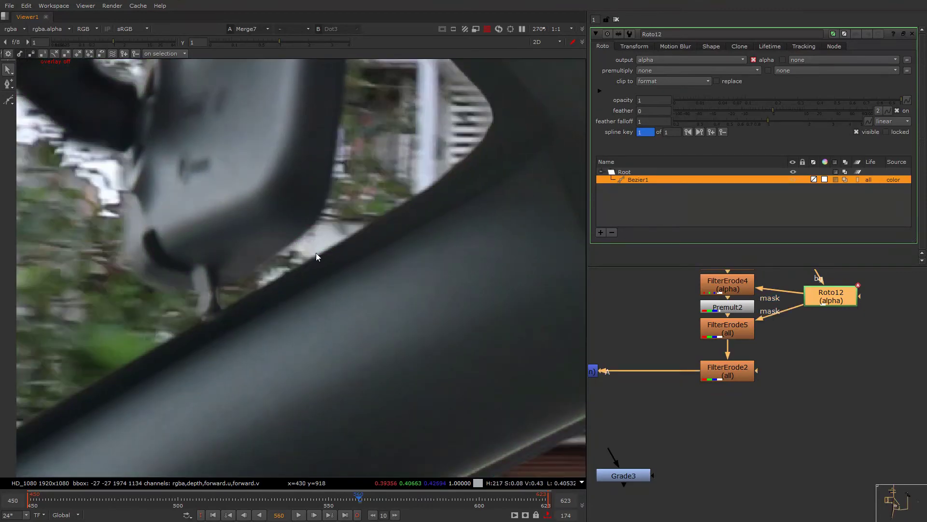
Review the whole composite from the mirror and pillar across to the driver.
scroll(309, 261, "down", 6)
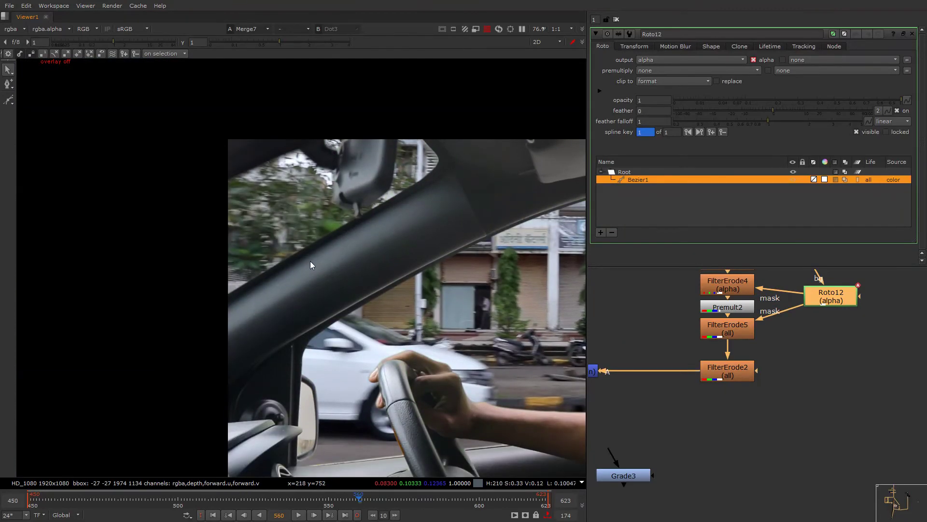
scroll(310, 261, "down", 2)
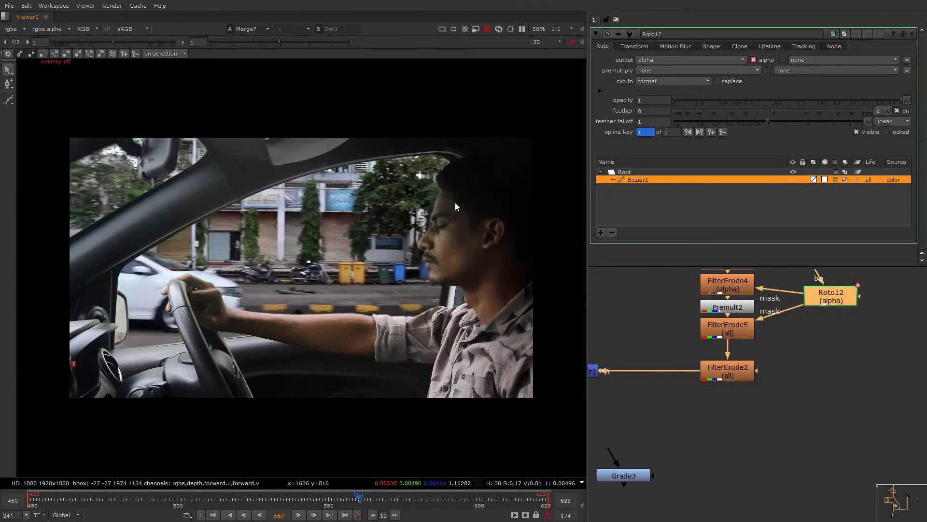
scroll(420, 241, "up", 3)
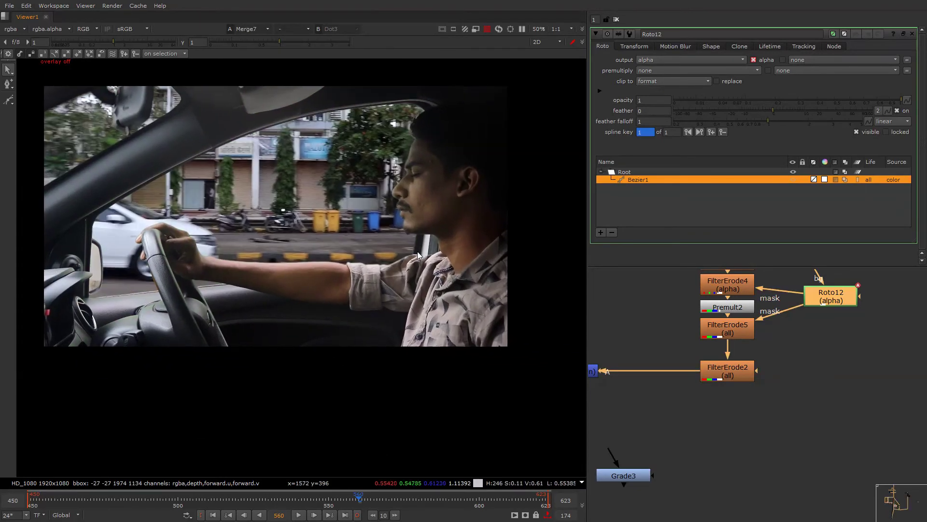
Add a closed Bezier around the driver's head and torso, reaching past the frame edge, to the Roto9 mask.
scroll(757, 313, "down", 6)
left_click_drag(686, 334, 785, 460, "alt")
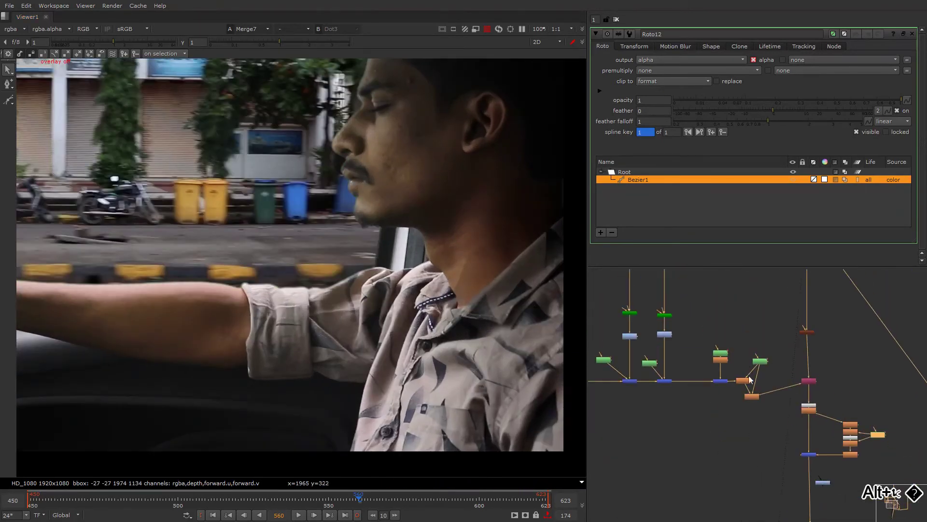
scroll(726, 362, "up", 3)
double_click(724, 344)
key("f")
right_click(453, 228)
left_click(453, 230)
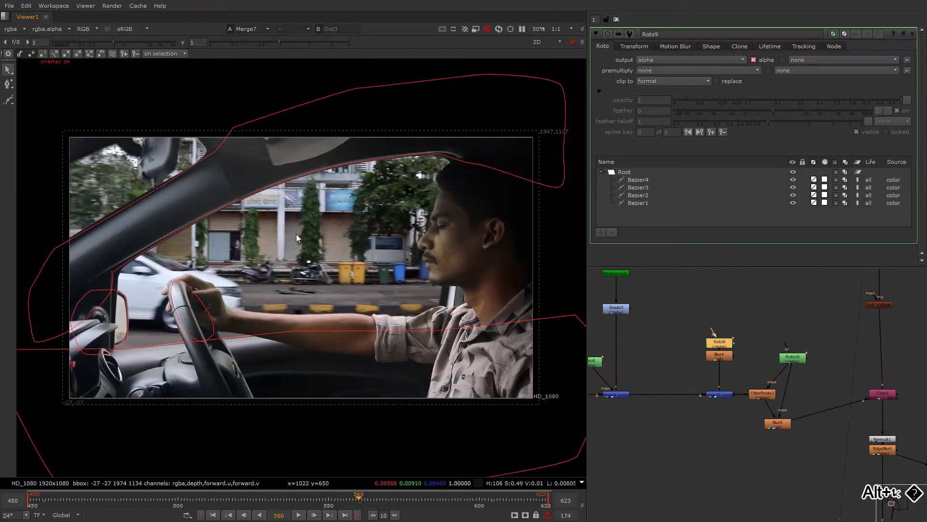
left_click(8, 97)
key("v")
left_click(482, 144)
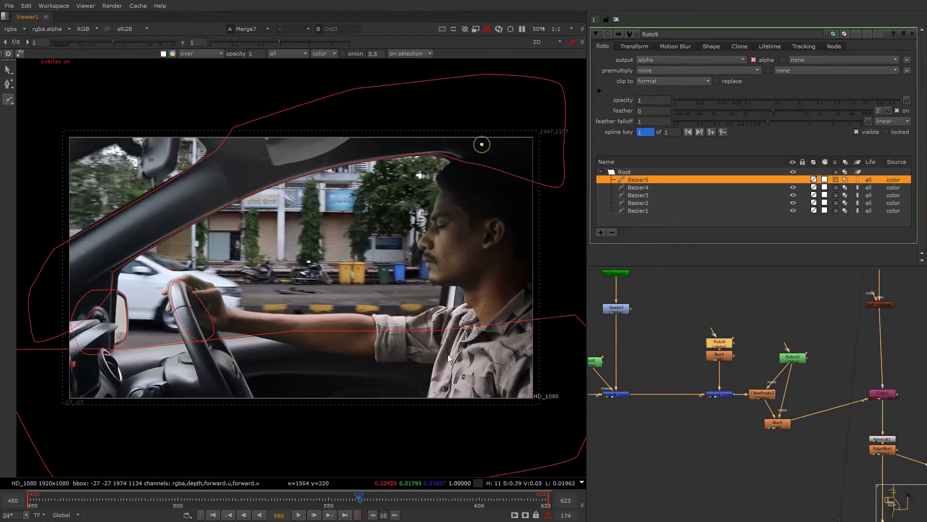
left_click(449, 360)
left_click(518, 389)
left_click(575, 369)
left_click(556, 265)
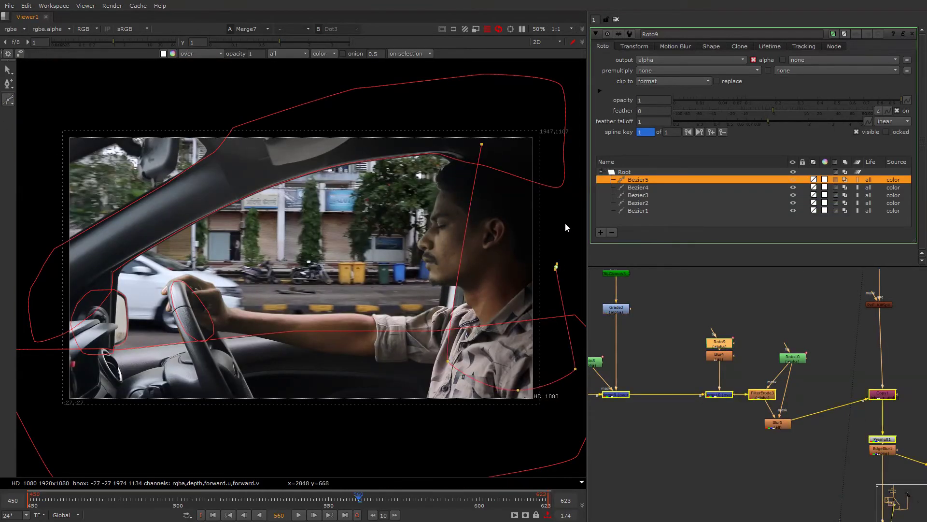
left_click(481, 144)
Compare the composite with the original plate around the driver with the viewer overlay hidden, and show the overlay again.
key("q")
key("1")
key("2")
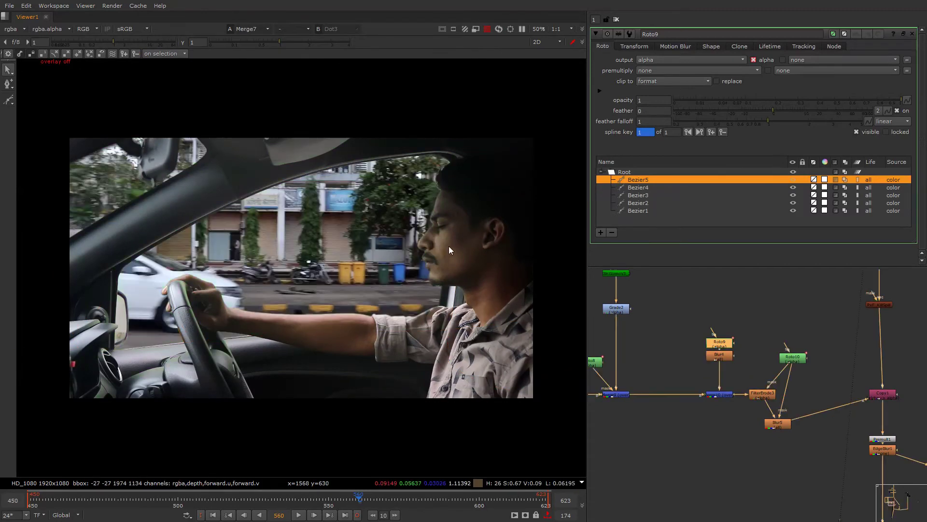
left_click(440, 252)
middle_click_drag(784, 290, 765, 333, "alt")
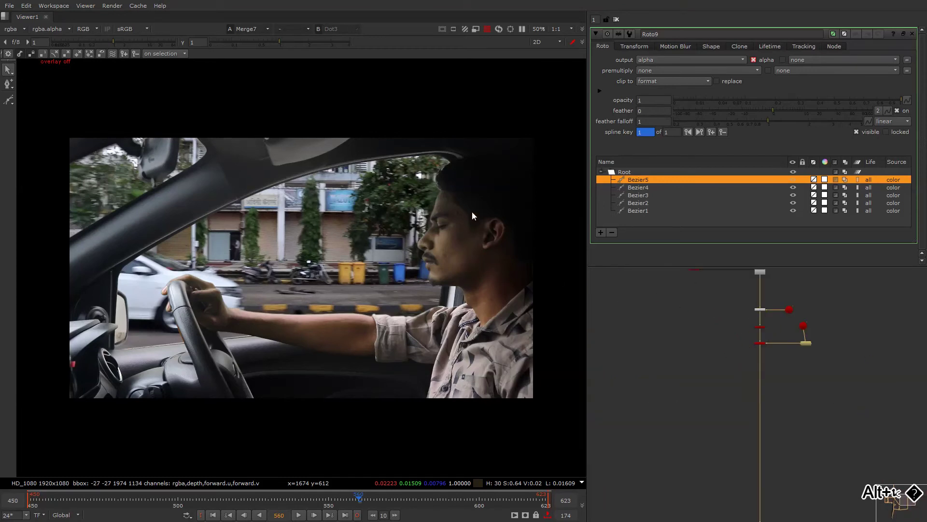
key("o")
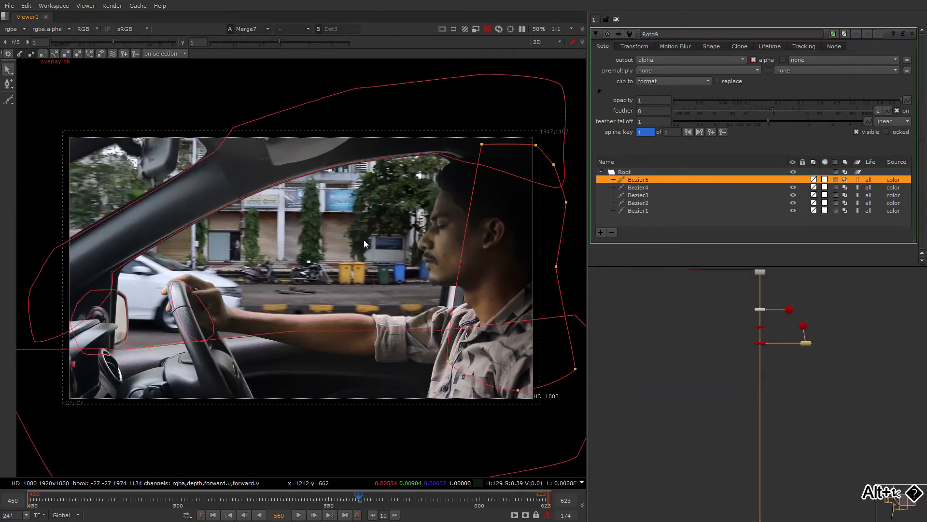
Add a Defocus node at the end of the street background branch and set its defocus to 12.6.
middle_click_drag(712, 358, 696, 320, "alt")
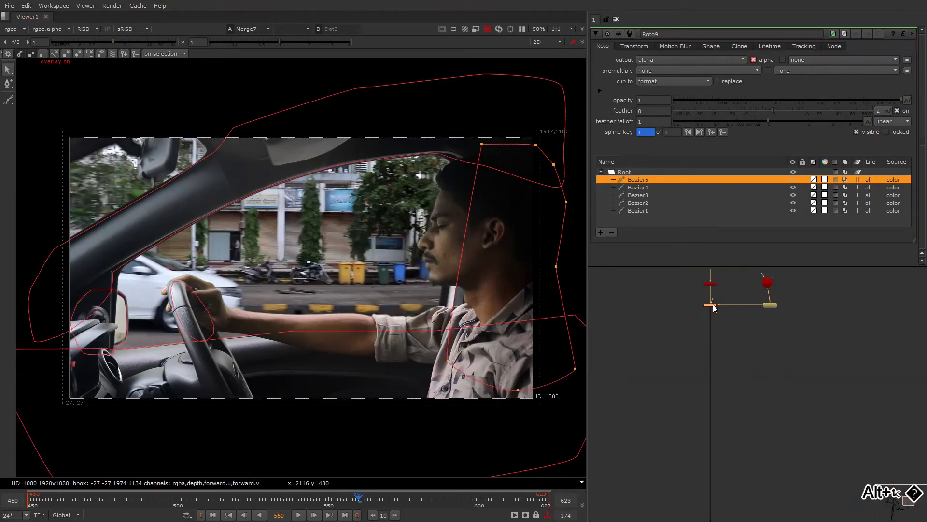
key("Tab")
type("ed")
left_click(699, 316)
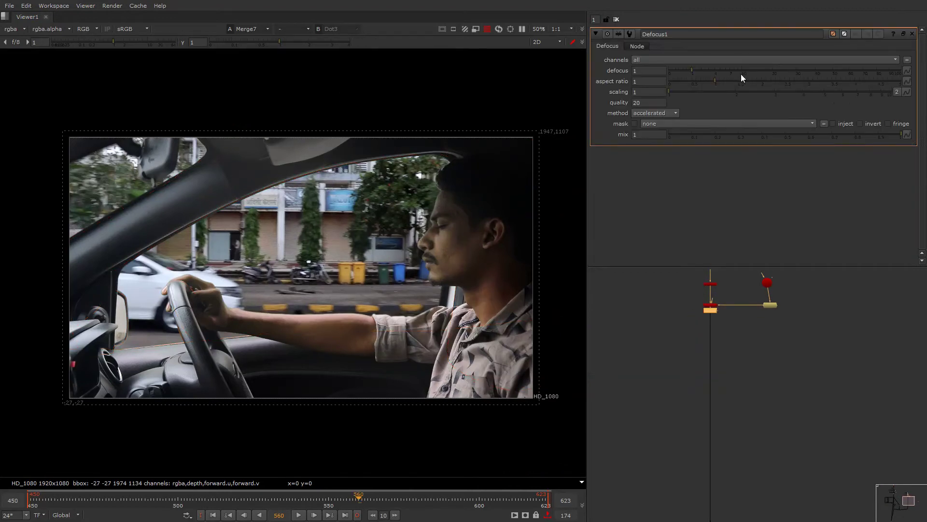
left_click(745, 72)
left_click_drag(754, 72, 762, 72)
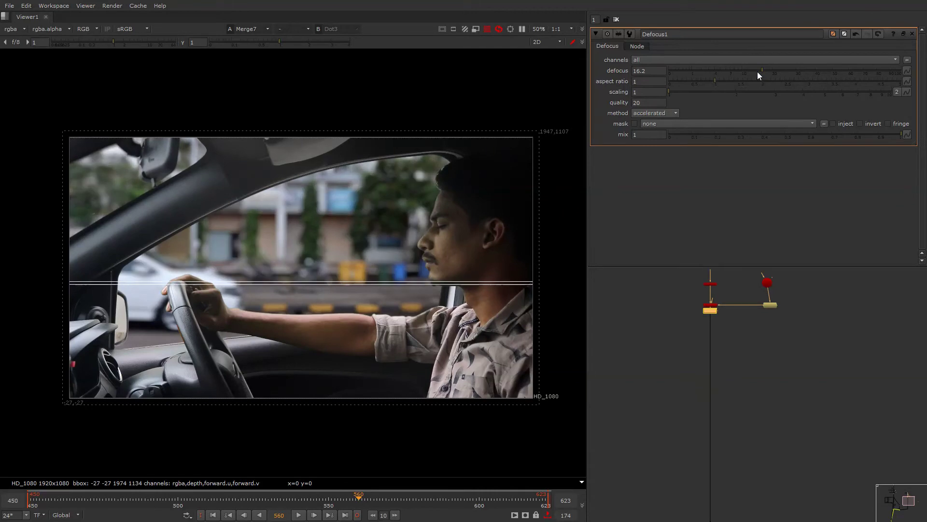
left_click(753, 71)
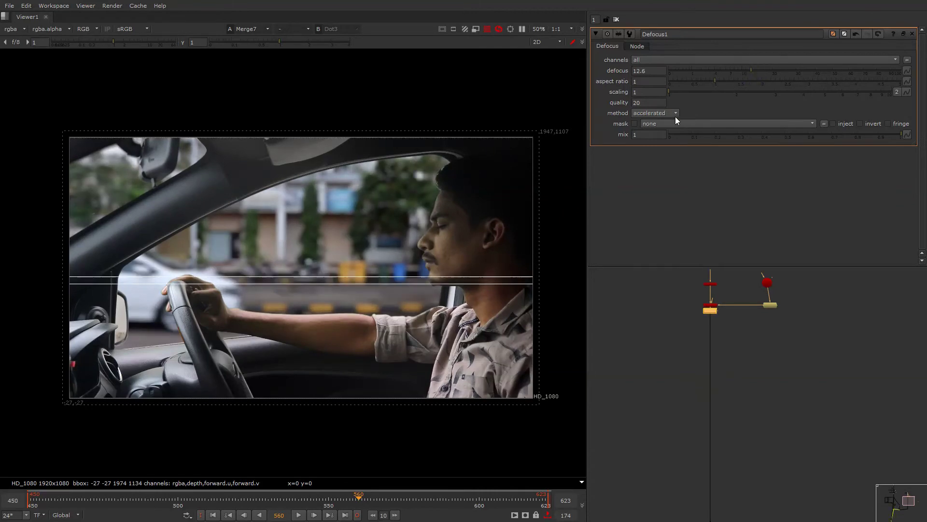
Compare the composite with the background defocus disabled and enabled, and check it in single colour channels.
right_click(454, 200)
left_click(459, 202)
key("d")
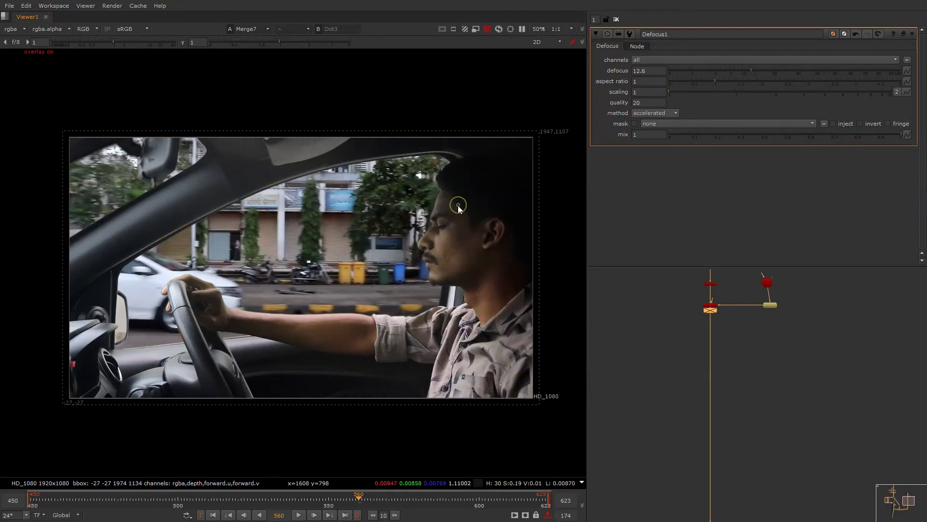
key("d")
key("d")
key("d")
key("f")
key("r")
key("g")
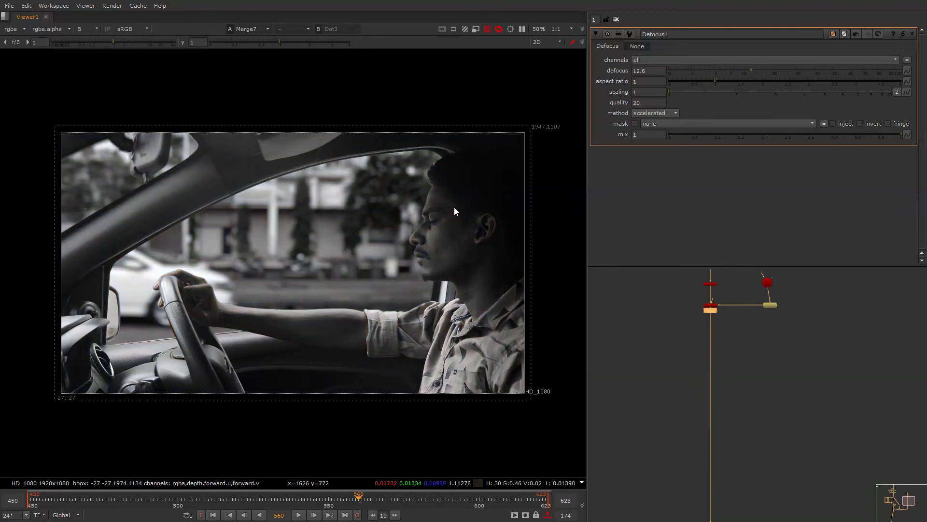
key("g")
Delete the unconnected Grade3 node and line Blur5 up with the other nodes of the matte branch.
scroll(706, 326, "down", 6, "alt")
middle_click_drag(704, 326, 727, 314, "alt")
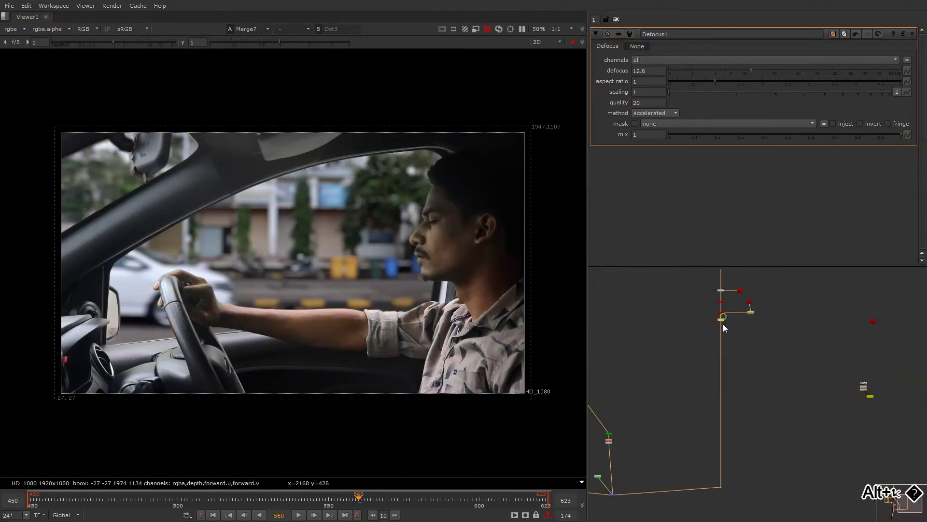
middle_click_drag(724, 352, 679, 356, "alt")
middle_click_drag(659, 395, 690, 383, "alt")
left_click_drag(688, 394, 685, 389)
middle_click_drag(684, 389, 662, 344, "alt")
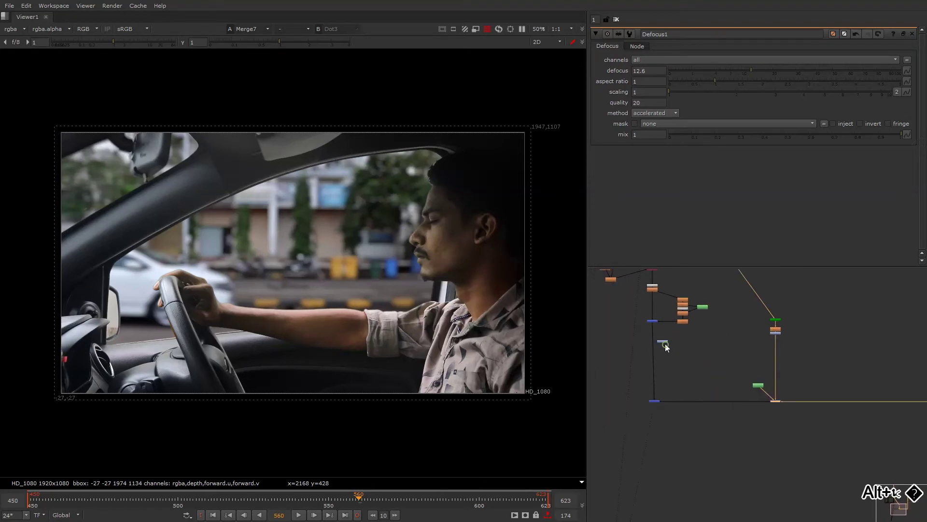
left_click_drag(665, 346, 710, 398, "alt")
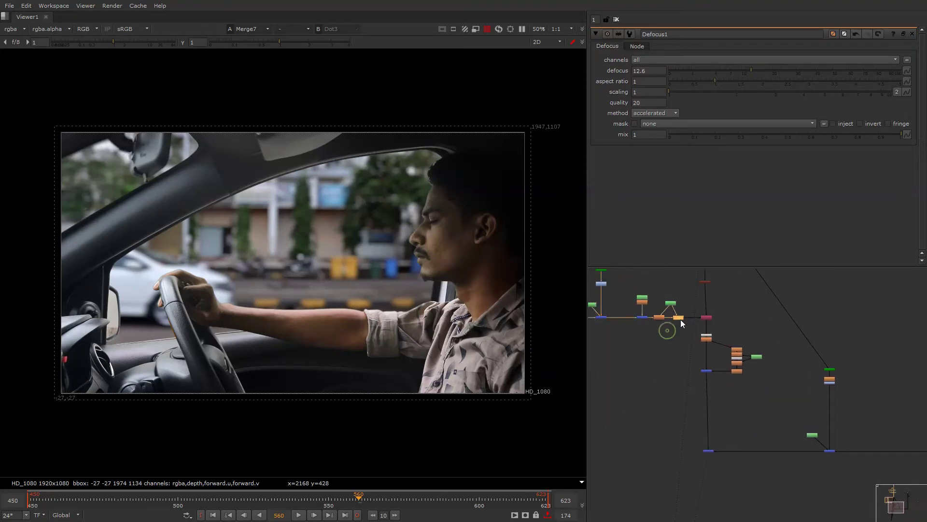
middle_click_drag(679, 324, 714, 364, "alt")
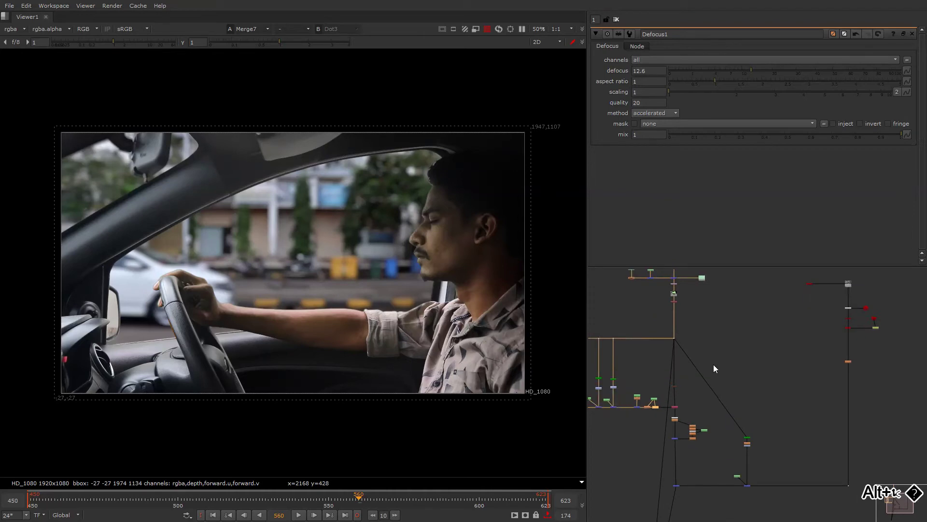
Insert a dot in the diagonal connection from the plate to the neighbouring branch and position it so the link bends at a right angle.
left_click(682, 332)
left_click_drag(726, 393, 706, 282, "alt")
left_click(707, 284)
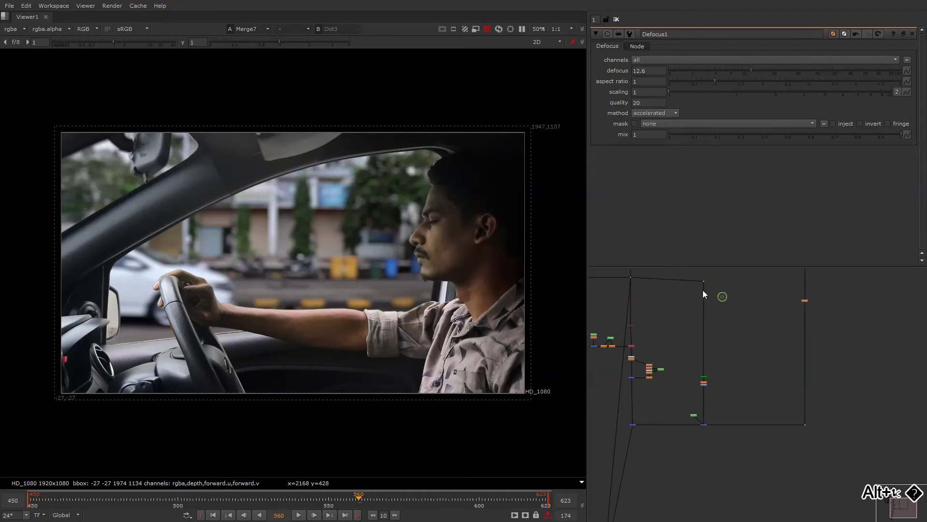
middle_click_drag(704, 291, 714, 309, "alt")
left_click_drag(713, 316, 713, 311)
left_click(719, 318)
middle_click_drag(723, 314, 737, 331, "alt")
Add a ColorCorrect node below the Defocus node in the background branch.
left_click_drag(770, 337, 688, 311, "alt")
middle_click_drag(709, 314, 734, 293, "alt")
left_click(732, 291)
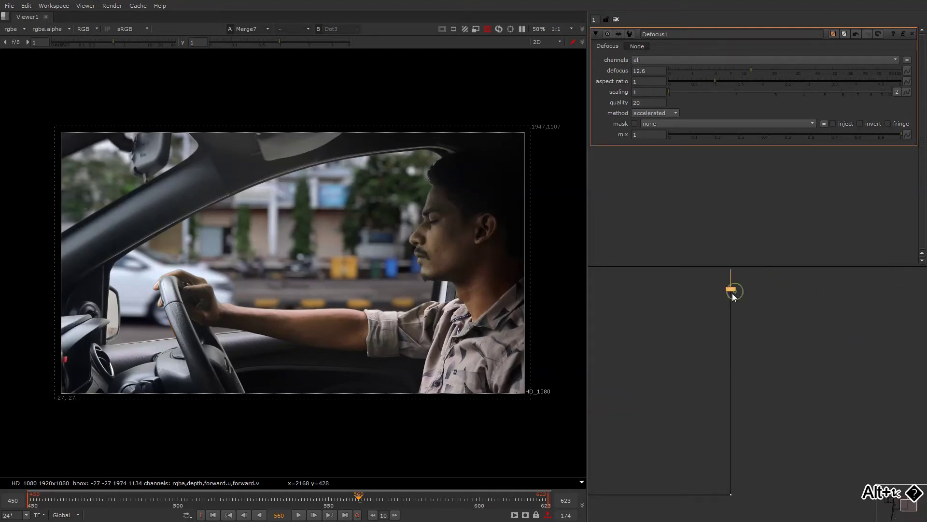
key("c")
left_click_drag(732, 294, 735, 317)
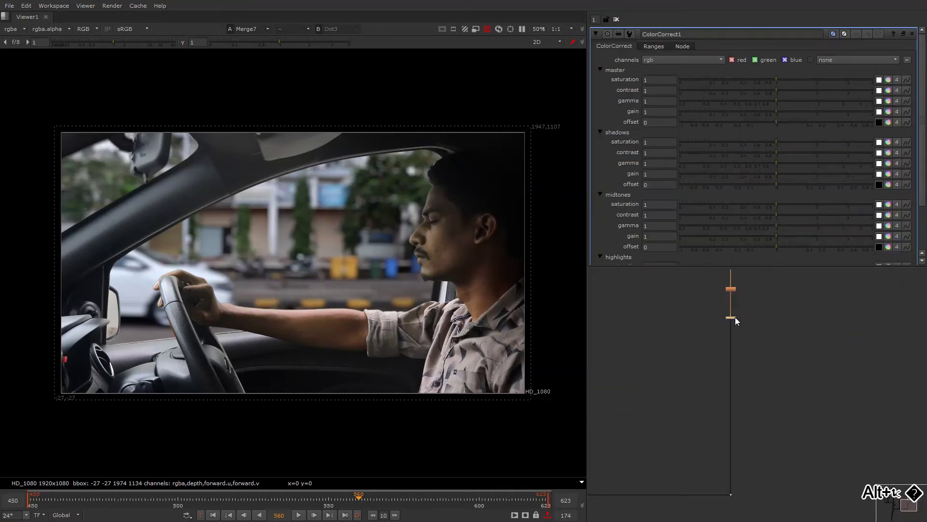
Examine the defocused composite around the steering wheel, arm and driver's face, judging background brightness against the car interior.
scroll(294, 317, "up", 6)
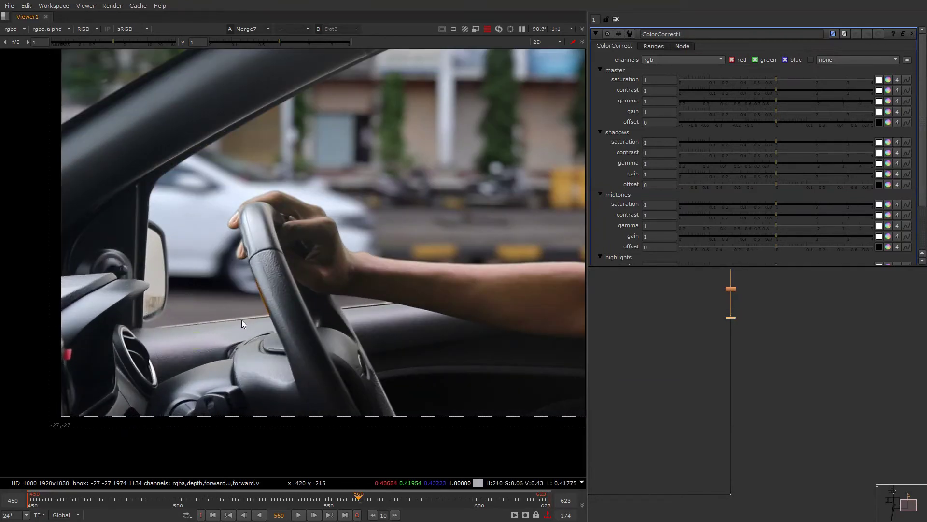
key("f")
key("y")
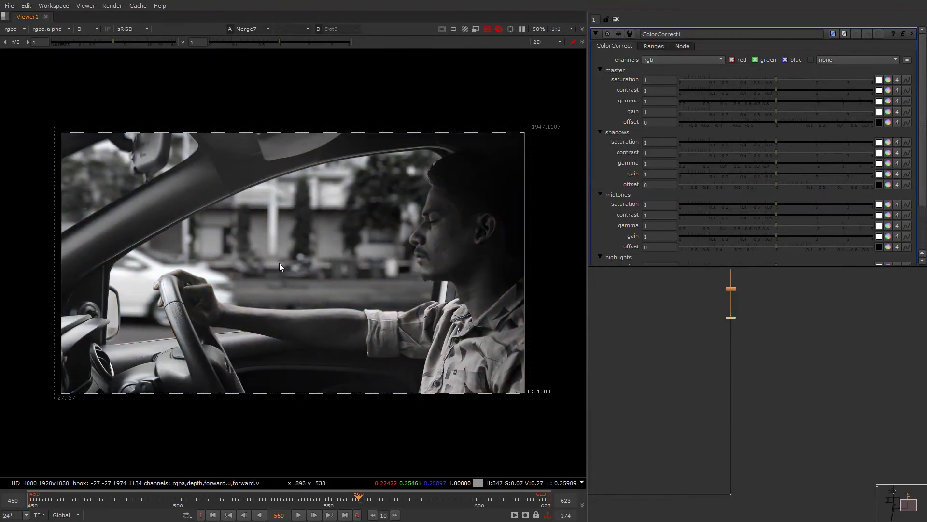
key("y")
middle_click_drag(239, 299, 287, 279)
scroll(198, 327, "up", 4)
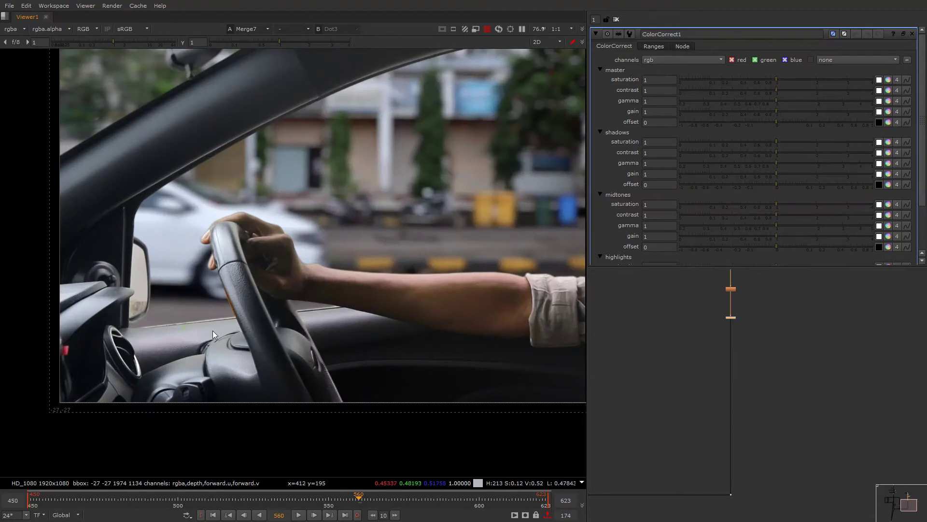
middle_click_drag(561, 247, 442, 265)
middle_click_drag(481, 188, 477, 254)
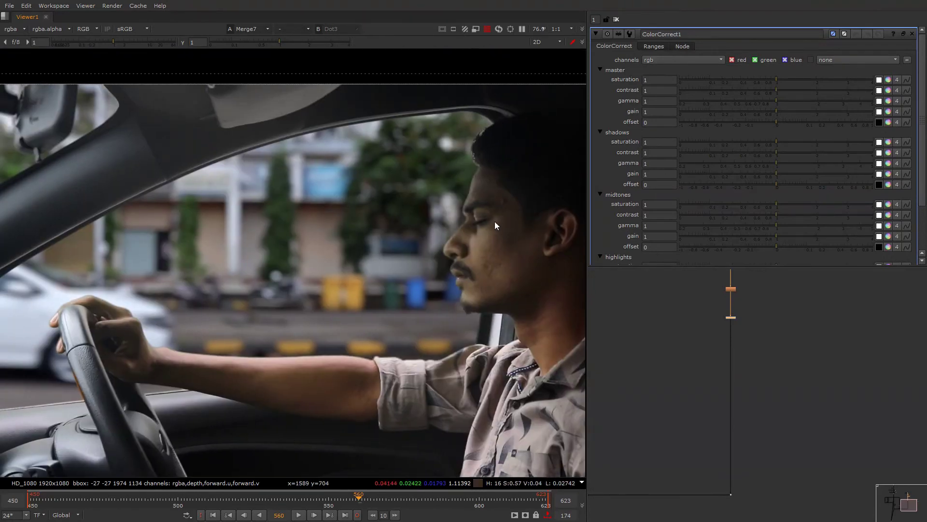
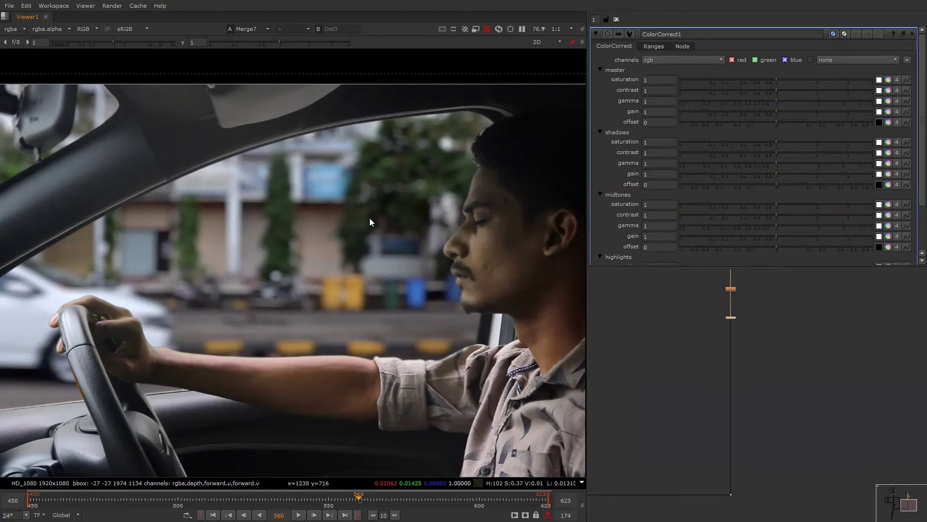
middle_click_drag(404, 340, 305, 266)
middle_click_drag(392, 271, 409, 336)
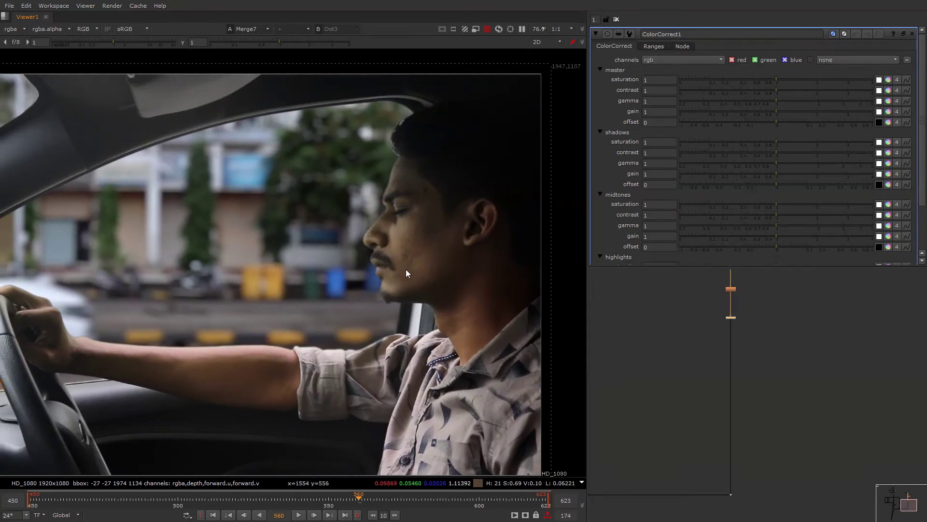
scroll(433, 205, "down", 2)
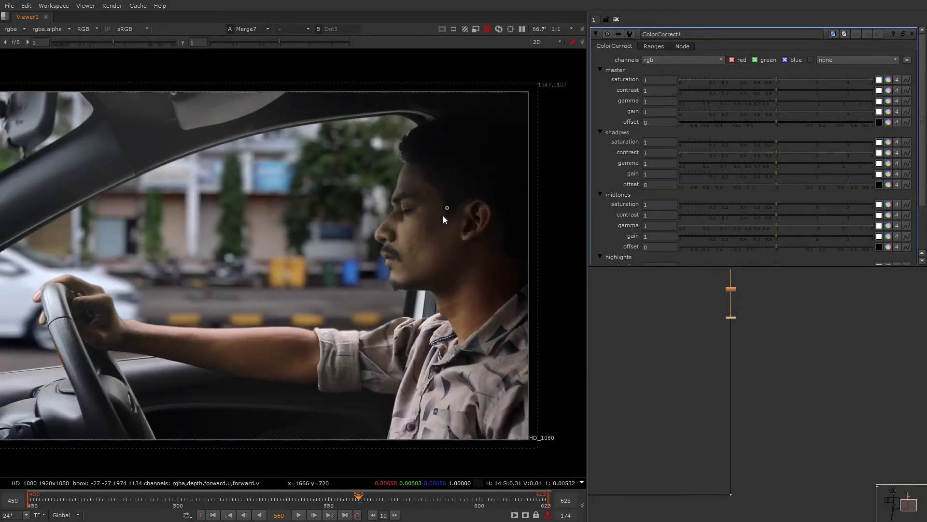
scroll(418, 239, "down", 1)
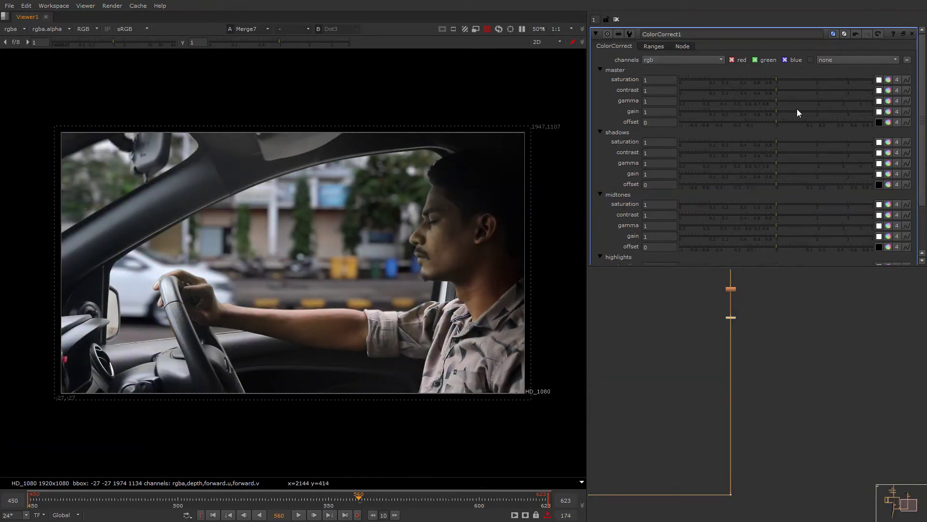
Brighten the street background by setting the ColorCorrect midtones gain to 1.58 and the master gamma to 1.38.
left_click_drag(797, 109, 824, 109)
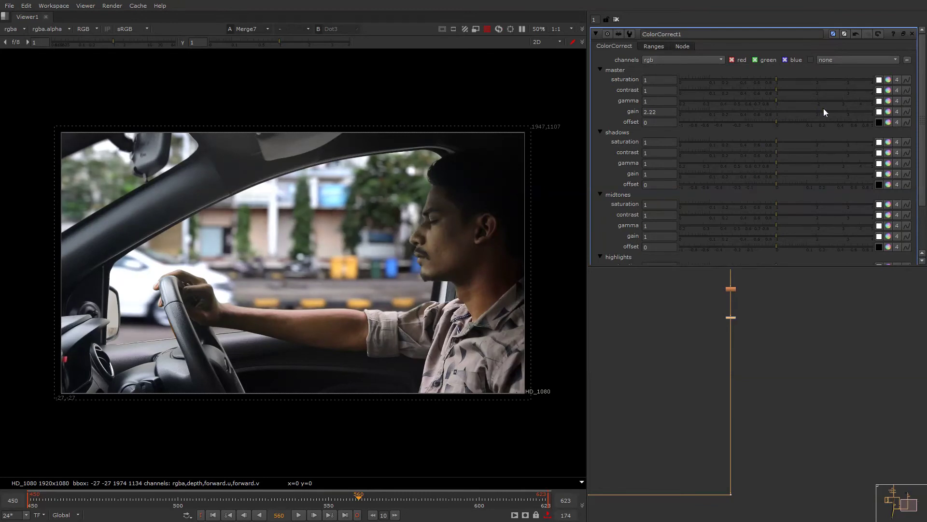
left_click(786, 115)
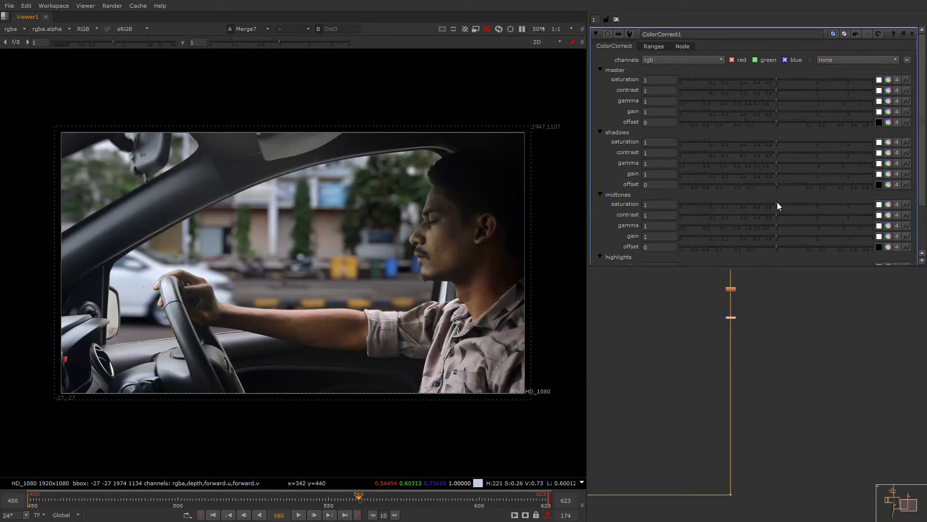
left_click_drag(793, 237, 801, 235)
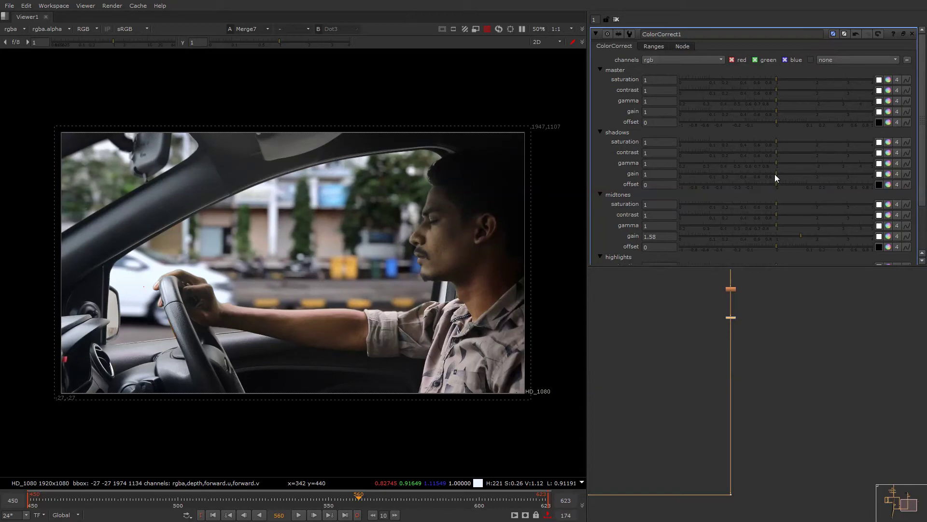
left_click_drag(788, 104, 797, 105)
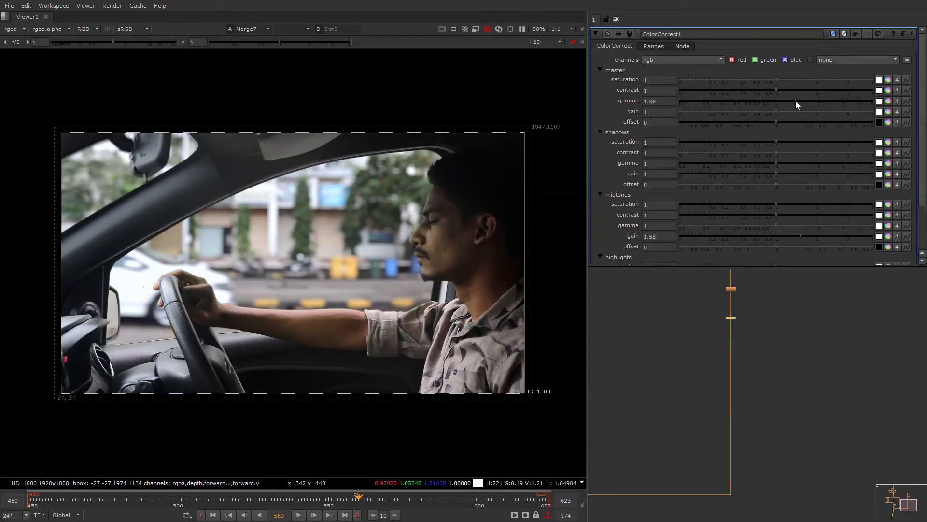
scroll(381, 230, "down", 2)
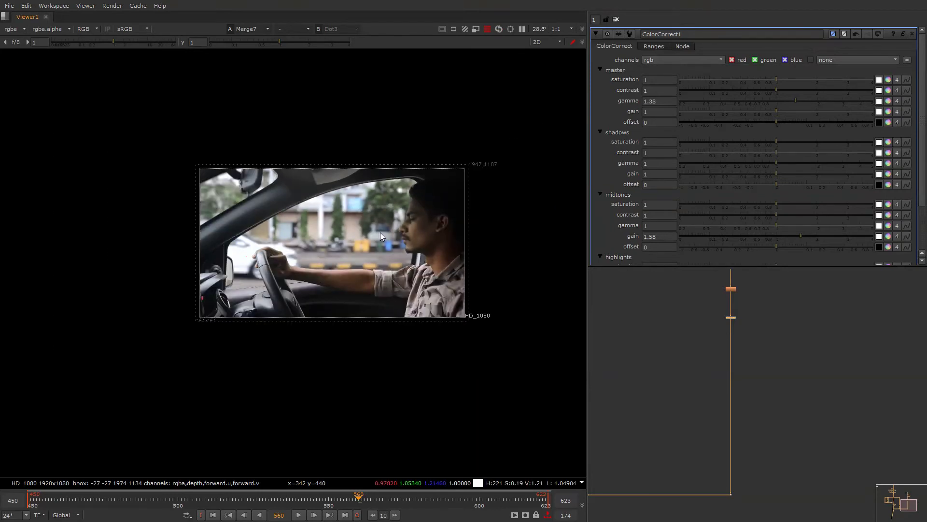
scroll(400, 227, "up", 3)
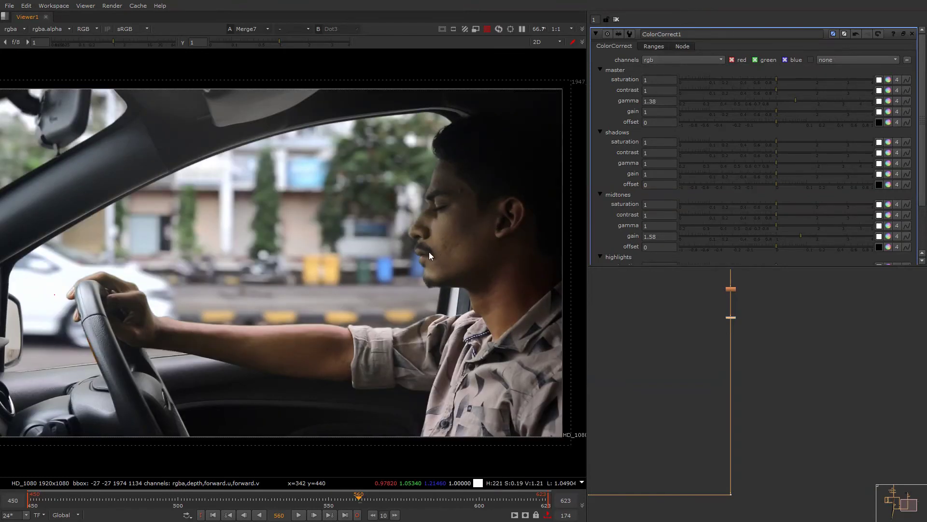
scroll(405, 273, "down", 1)
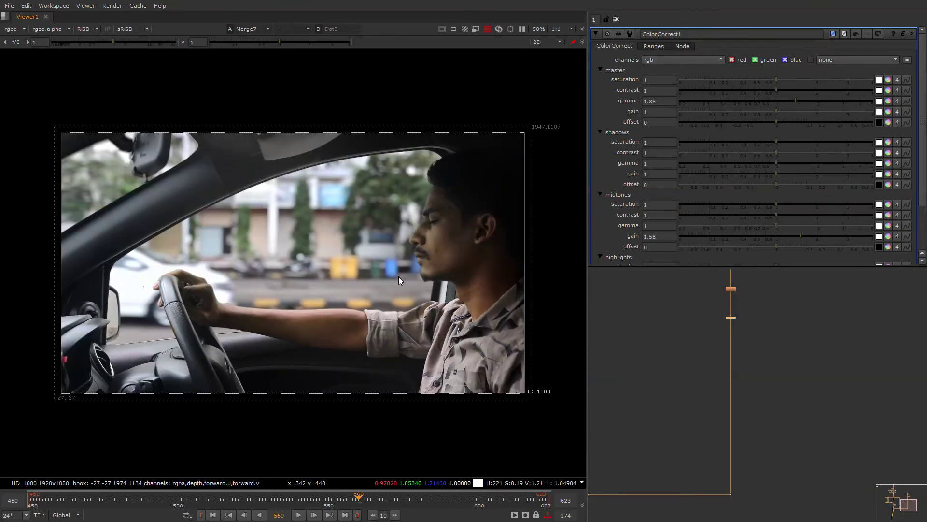
Examine the full composite with and without viewer overlays, checking how the brightened street sits behind the driver.
key("q")
key("q")
key("q")
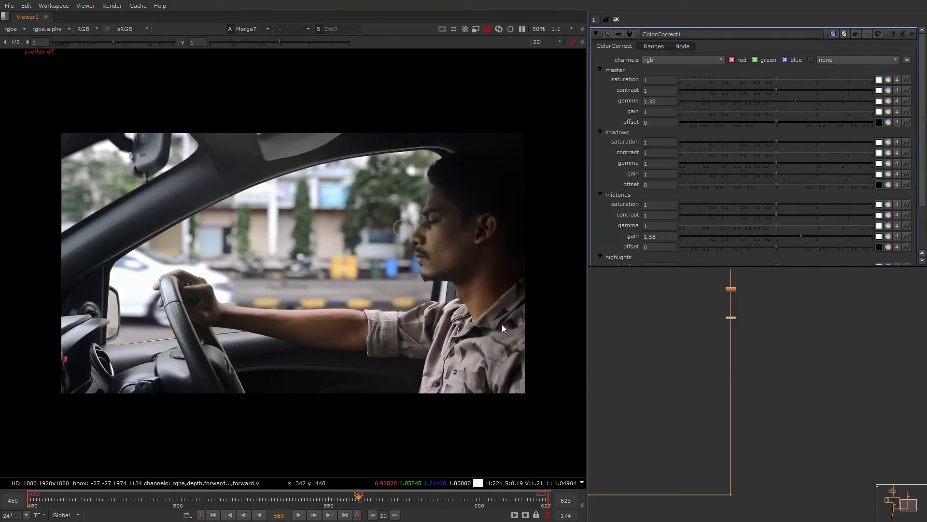
middle_click_drag(711, 339, 671, 359, "alt")
key("g")
key("b")
key("b")
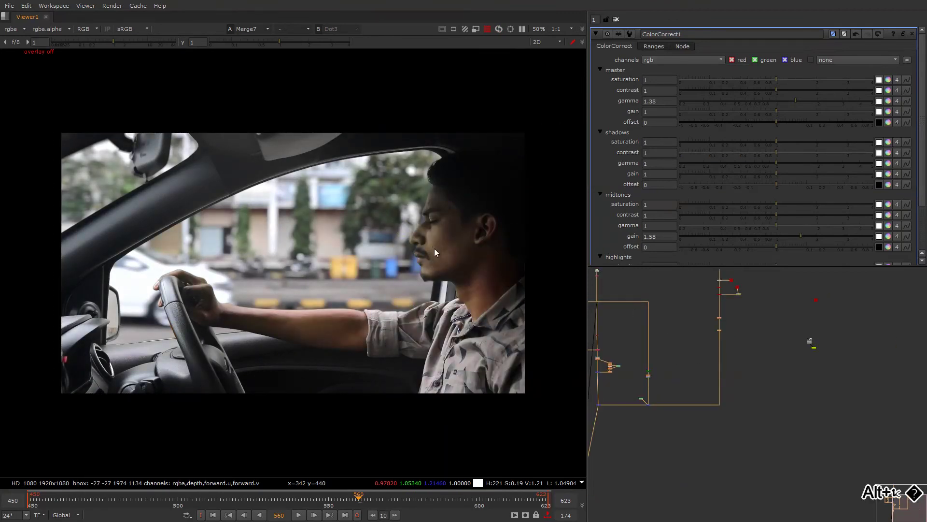
key("q")
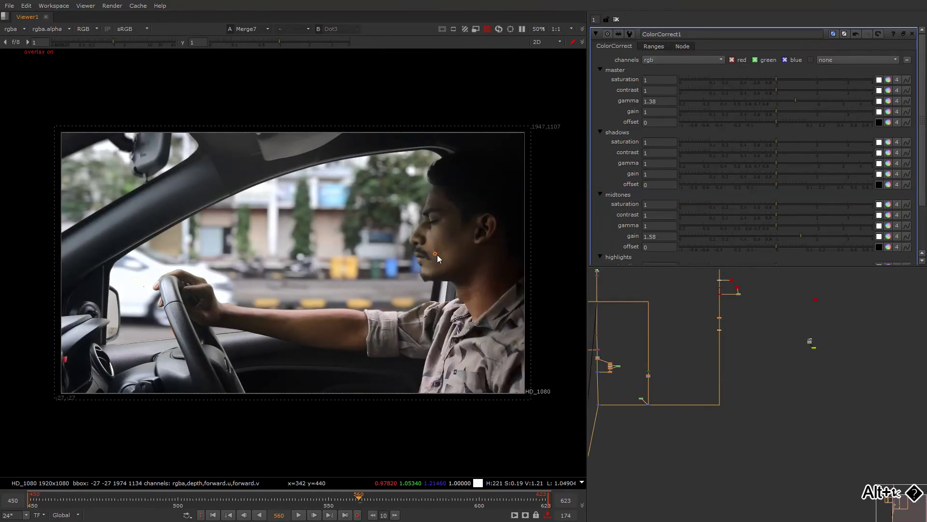
left_click(697, 335)
middle_click_drag(668, 348, 699, 337, "alt")
middle_click_drag(611, 332, 682, 326, "alt")
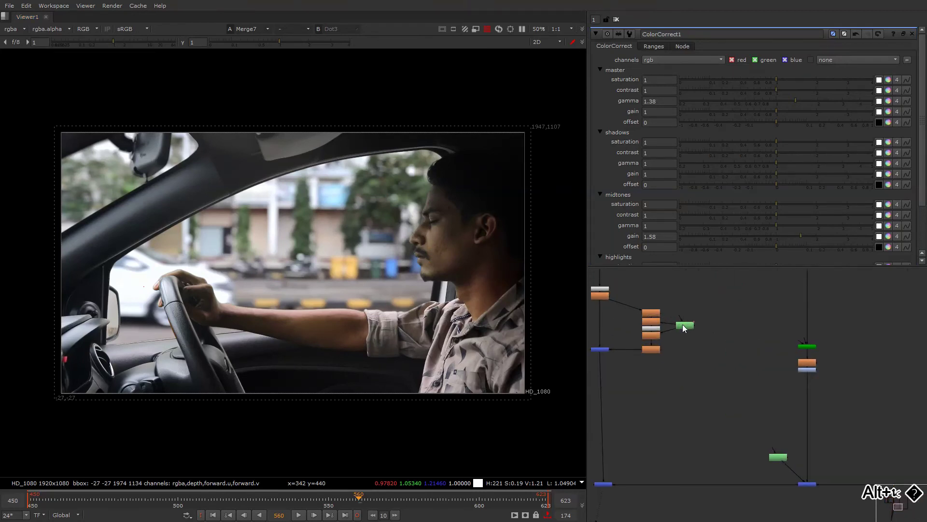
left_click_drag(683, 326, 698, 317)
middle_click_drag(685, 324, 731, 359)
left_click(648, 330)
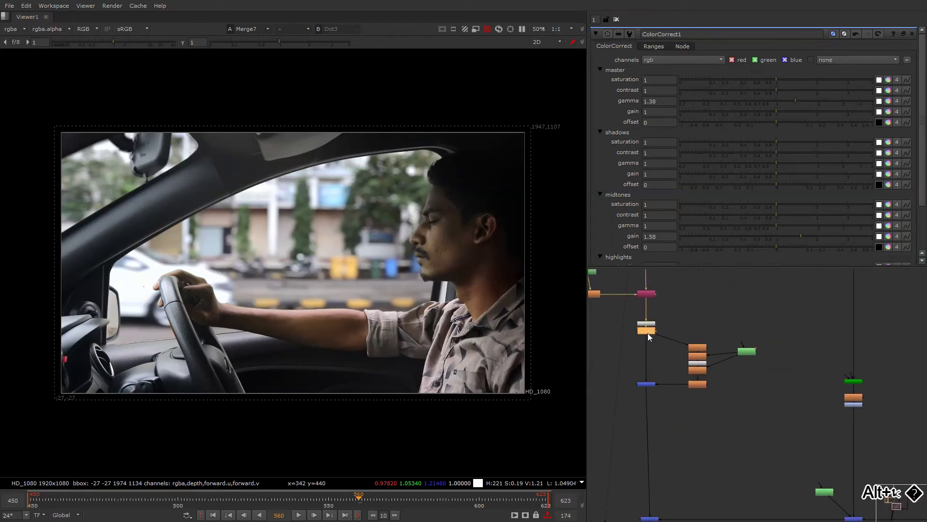
key("period")
mouse_move(648, 340)
left_mouse_down()
mouse_move(662, 353)
mouse_move(631, 338)
left_mouse_up()
scroll(657, 354, "down", 3)
mouse_move(663, 388)
left_mouse_down("alt")
mouse_move(636, 360)
mouse_move(627, 365)
left_mouse_up("alt")
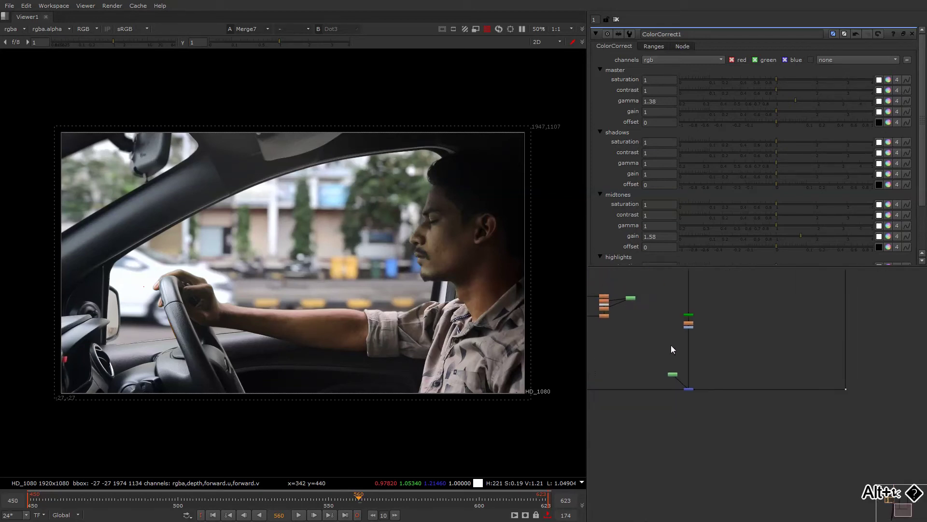
Import all seven images from the "window dirt texture" folder as Read nodes beside the background branch.
mouse_move(673, 349)
middle_mouse_down("alt")
mouse_move(671, 401)
mouse_move(678, 366)
middle_mouse_up("alt")
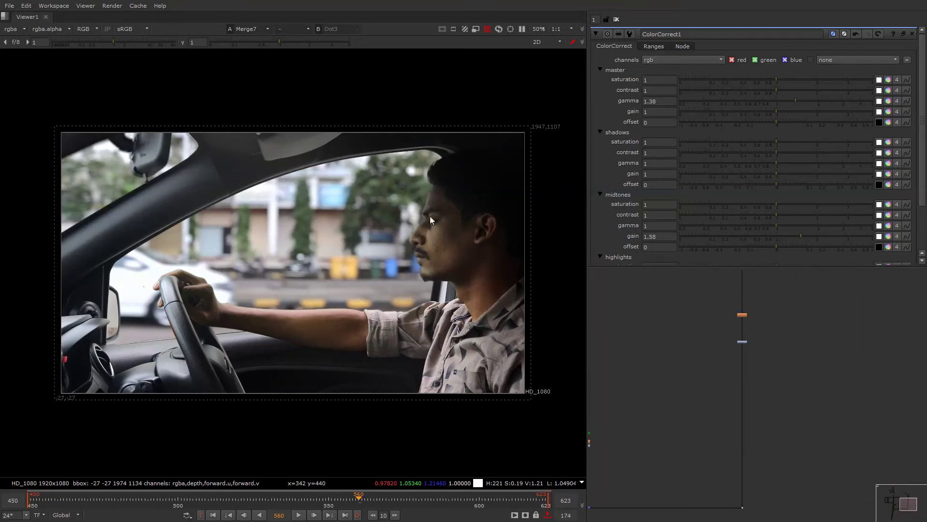
key("r")
left_click(289, 184)
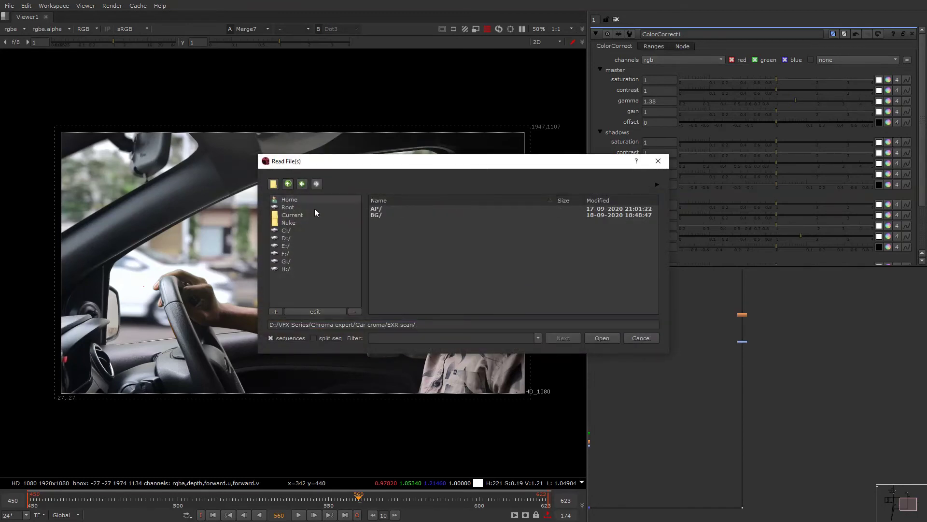
left_click(288, 184)
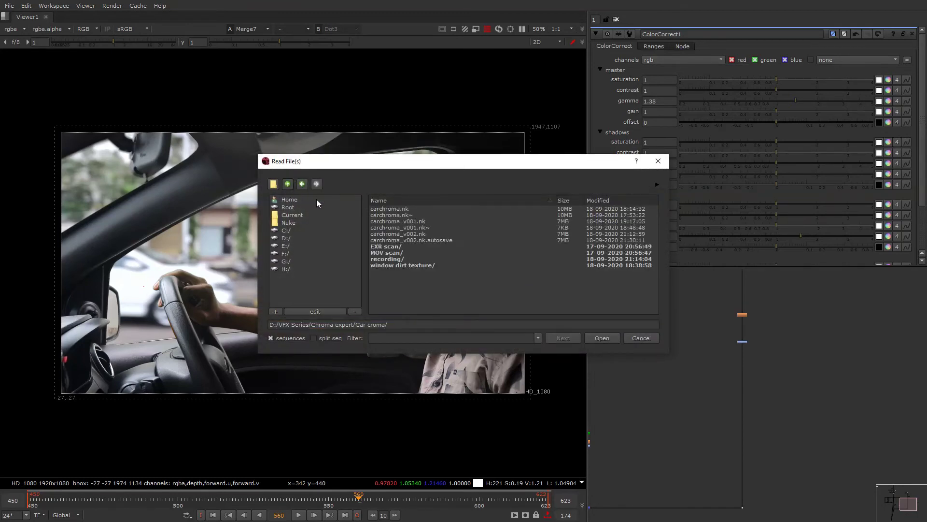
left_click(393, 265)
left_click(394, 202)
left_click(391, 213)
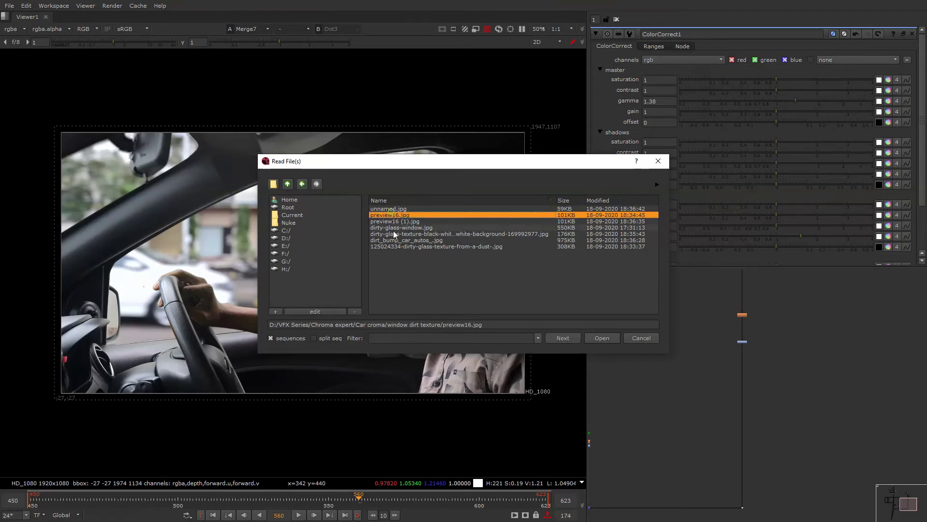
left_click(393, 211)
left_click(394, 246, "shift")
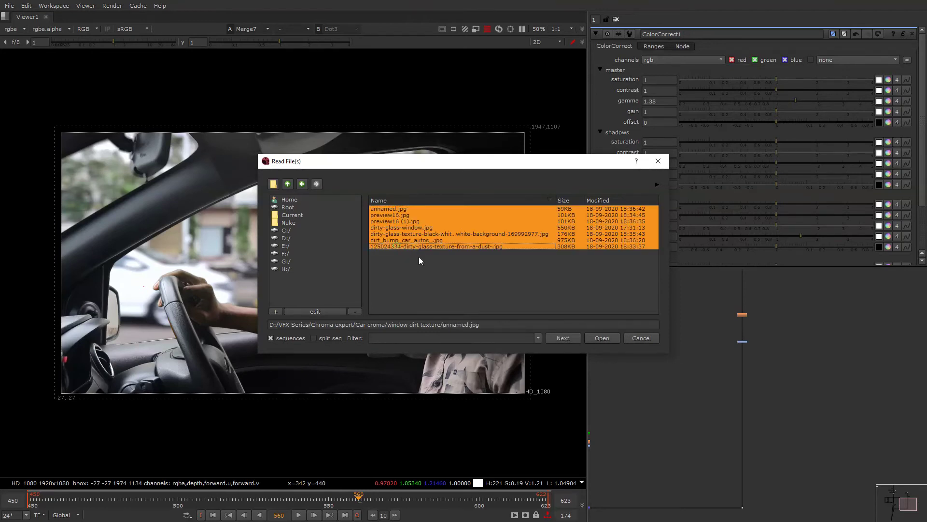
left_click(602, 338)
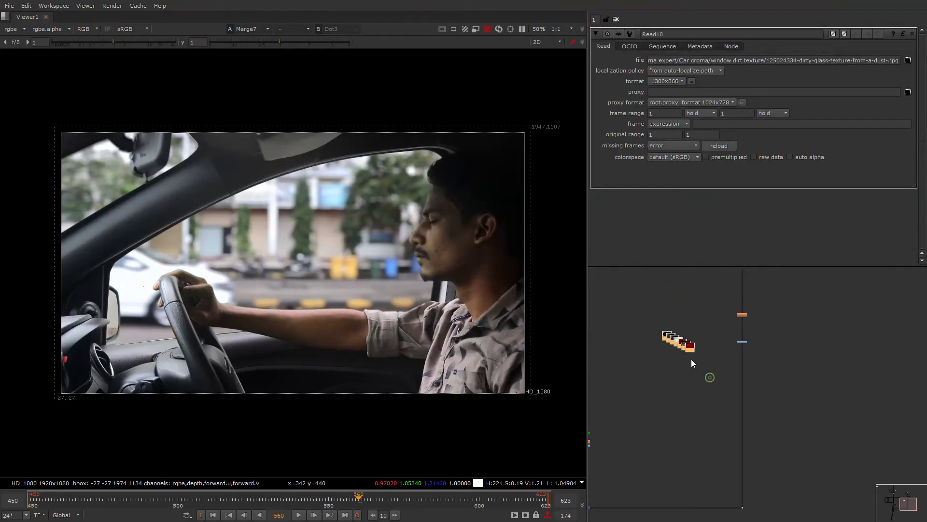
Line up the imported dirt texture nodes in a horizontal row in the empty area beside the background branch.
key("l")
left_click_drag(702, 337, 635, 324)
left_click(658, 335)
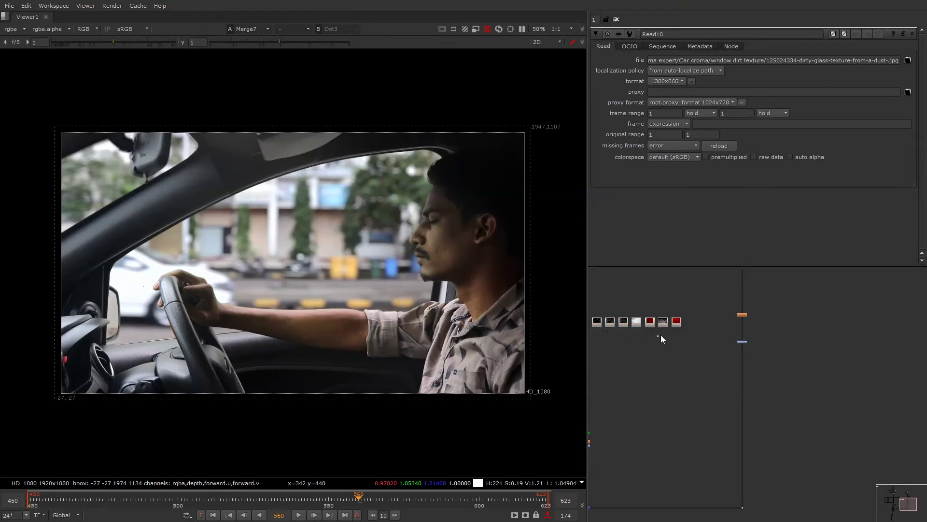
Compare the dirt textures by viewing Read3, Read4 and Read8 one after another.
scroll(660, 335, "up", 5)
middle_click_drag(660, 335, 720, 341)
left_click(702, 324)
key("1")
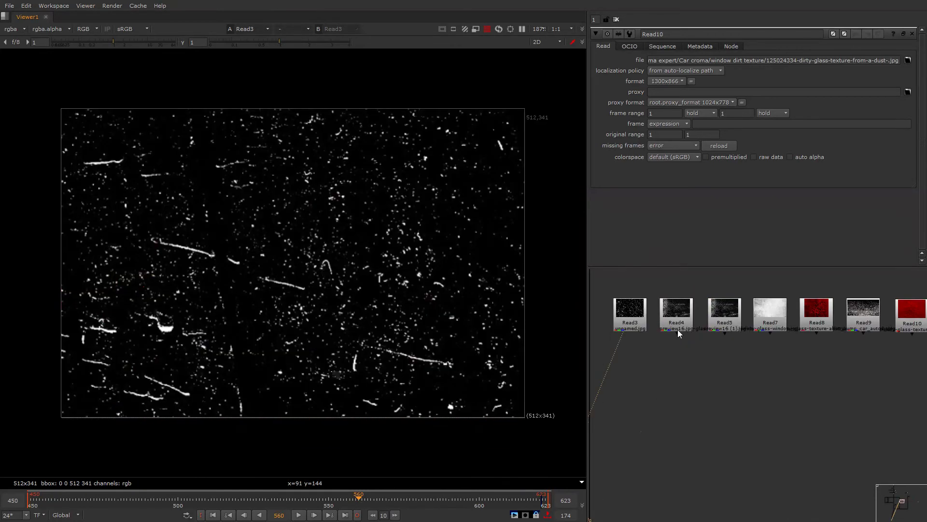
left_click(677, 326)
key("1")
middle_click_drag(767, 317, 680, 327)
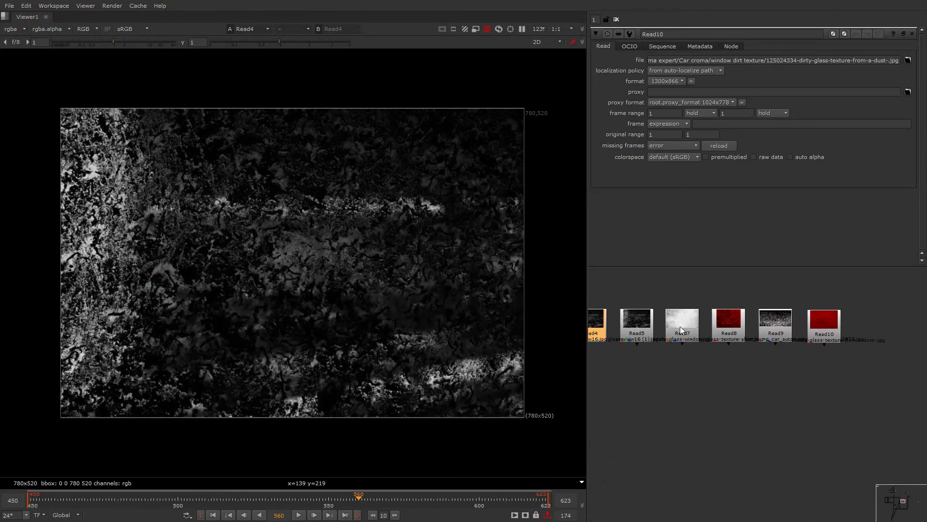
scroll(725, 321, "down", 1)
left_click(729, 325)
key("1")
Pull the two red textures out of the row, view Read10, and place it closer to the background branch.
left_click_drag(729, 325, 755, 360)
left_click_drag(814, 321, 817, 340)
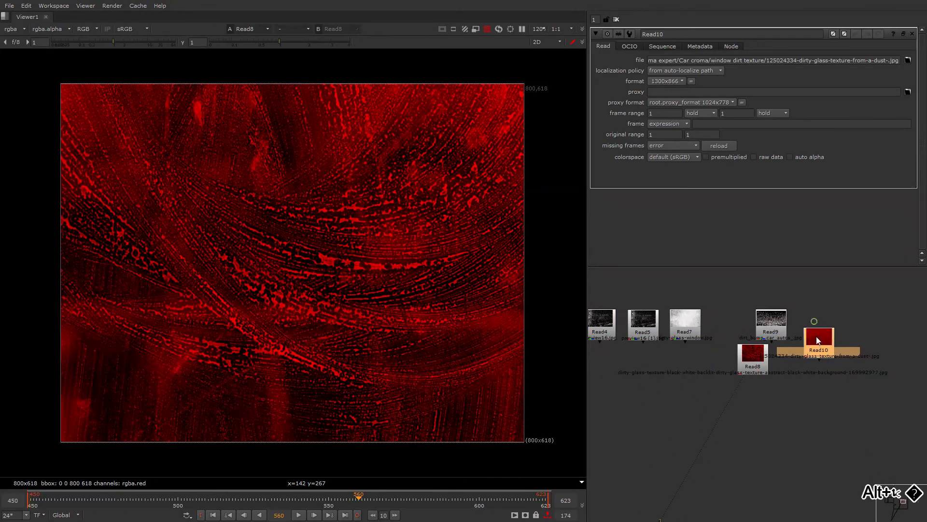
key("1")
scroll(862, 331, "down", 3)
middle_click_drag(862, 330, 777, 336)
left_click(777, 336)
left_click_drag(756, 344, 781, 398)
middle_click_drag(781, 397, 755, 320)
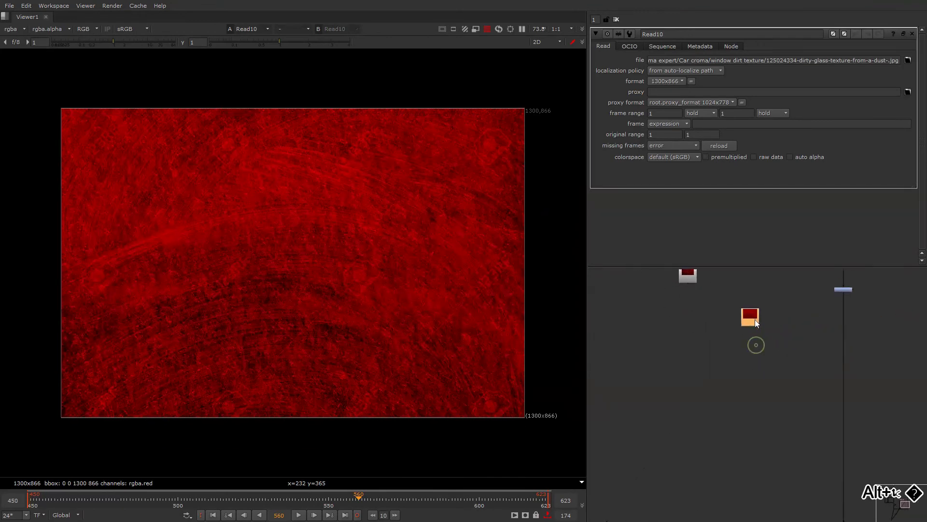
Add a Shuffle node below the Read10 texture and route its red channel to green, blue and alpha as well.
key("Tab")
type("shuffle")
key("Return")
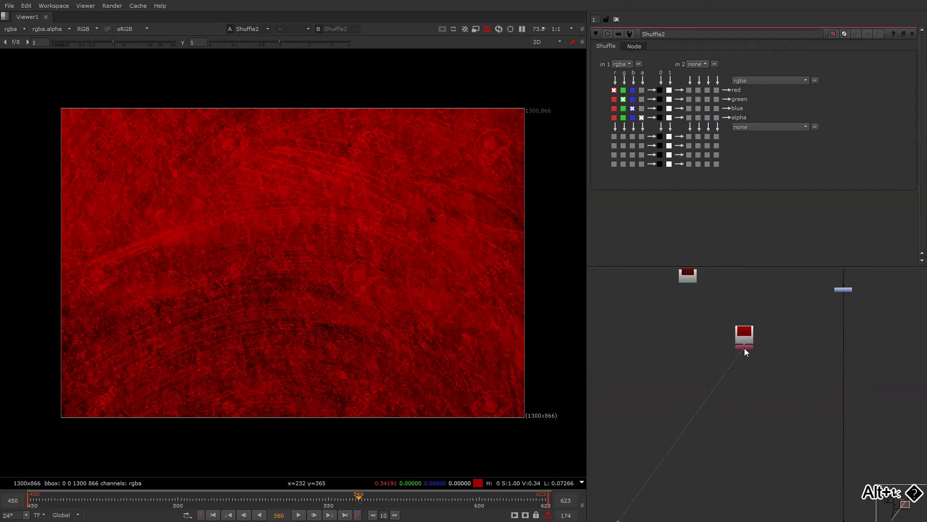
left_click(744, 348)
key("r")
key("g")
key("g")
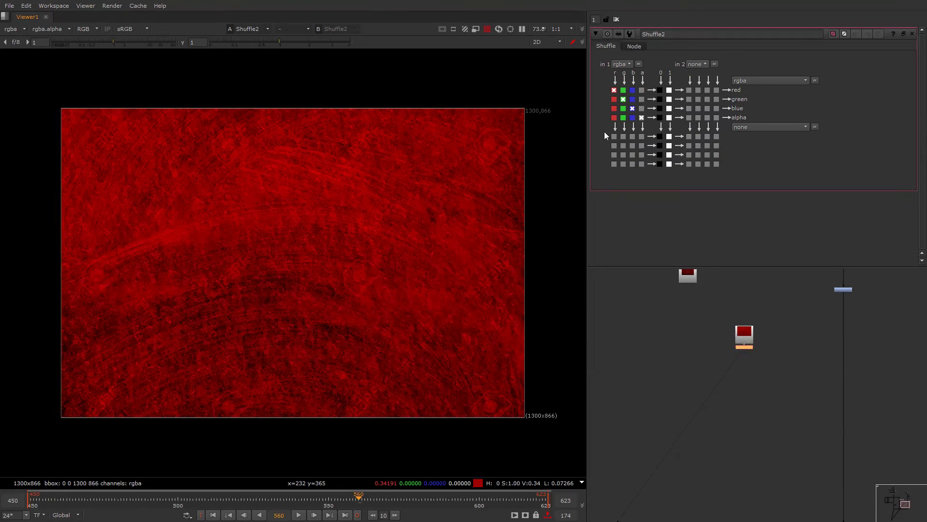
left_click(614, 118)
left_click(614, 108)
left_click(614, 99)
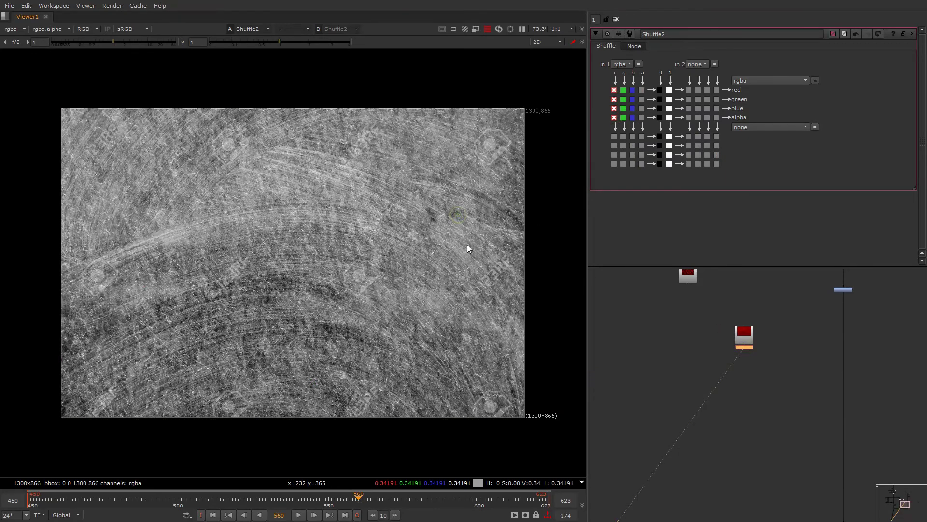
Merge the shuffled dirt texture over the street in the background branch below the last node and view the merged result.
scroll(841, 336, "up", 2)
scroll(800, 335, "down", 5)
key("super")
left_click(801, 334)
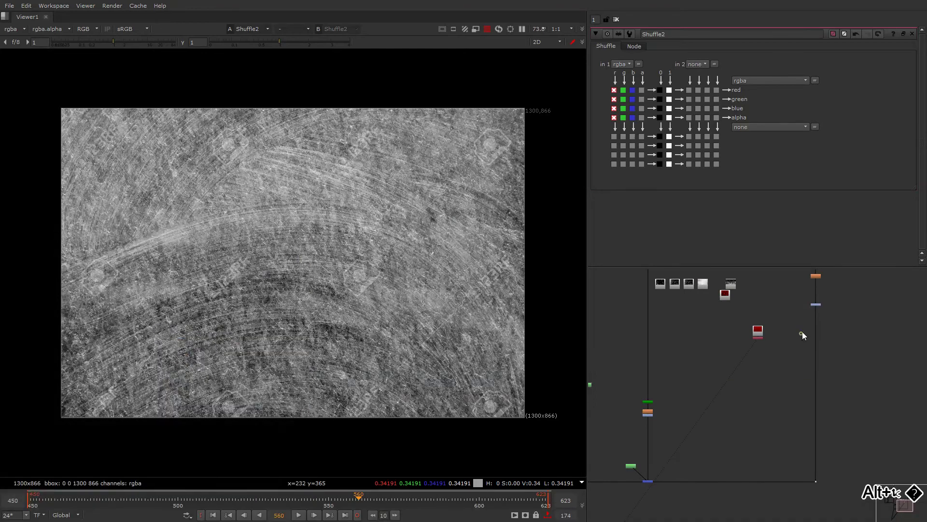
key("m")
left_click_drag(804, 332, 756, 334)
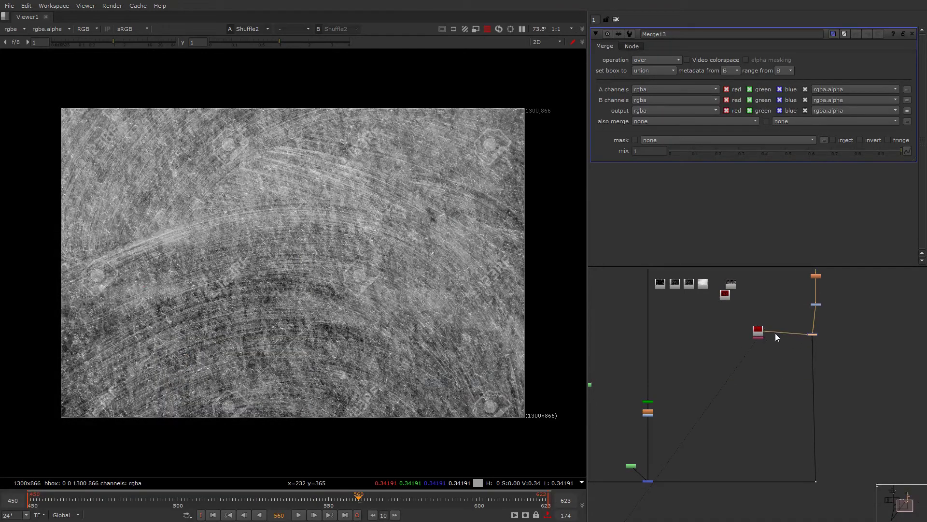
left_click(813, 335)
key("1")
key("d")
key("d")
Insert a Reformat node between the Read10 texture and its Shuffle node, fitting it to the root format 1920x1080.
middle_click_drag(733, 334, 778, 326, "alt")
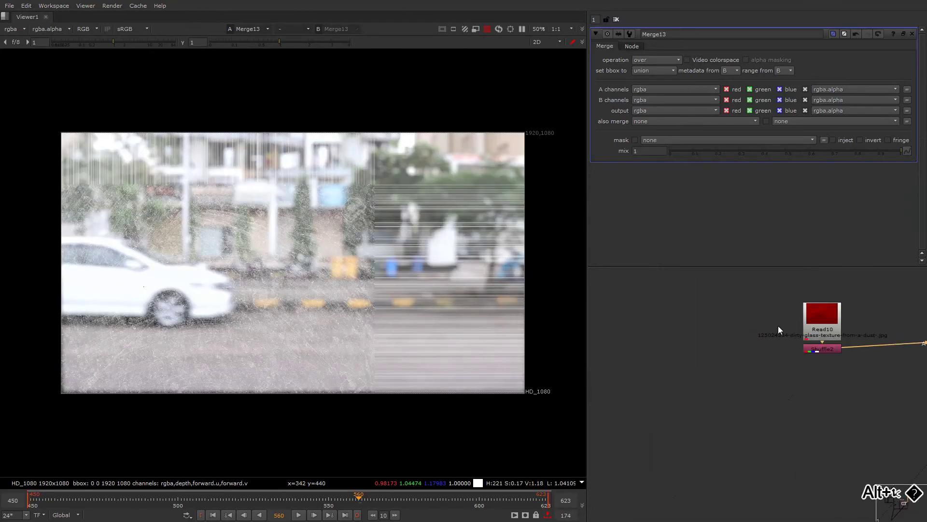
left_click_drag(826, 325, 809, 290)
key("Tab")
type("ref")
key("Return")
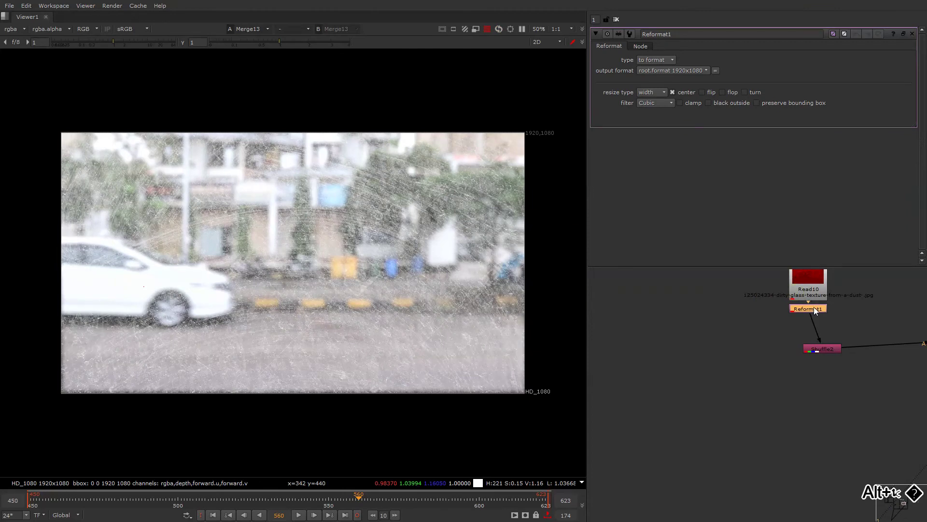
View the final composite at Merge7 to judge the dirt on the car window.
middle_click_drag(791, 321, 729, 389, "alt")
middle_click_drag(723, 423, 777, 372)
left_click_drag(713, 363, 648, 413)
key("1")
middle_click_drag(792, 336, 688, 406)
middle_click_drag(761, 358, 802, 335, "alt")
Align the dirt Merge node with the background branch and set its mix to 0.135.
left_click_drag(793, 314, 824, 331)
key("d")
key("d")
double_click(823, 330)
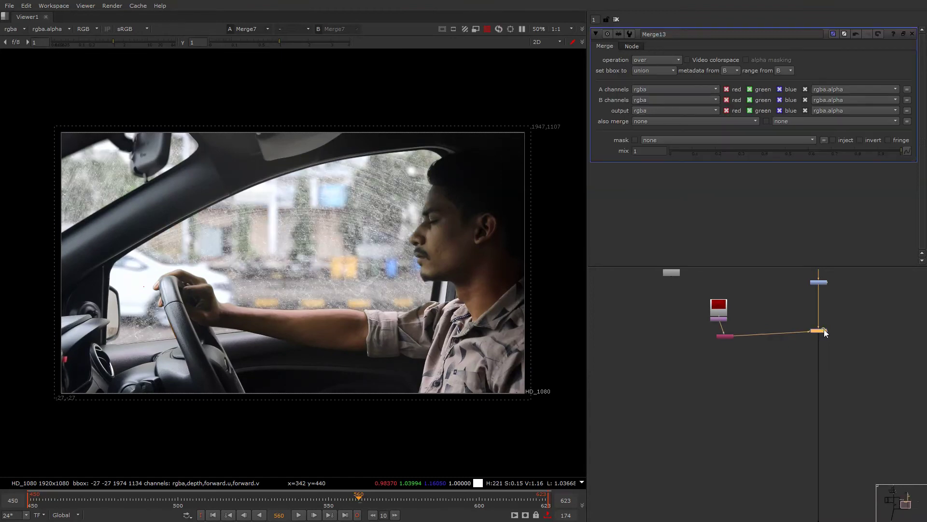
left_click_drag(776, 150, 701, 155)
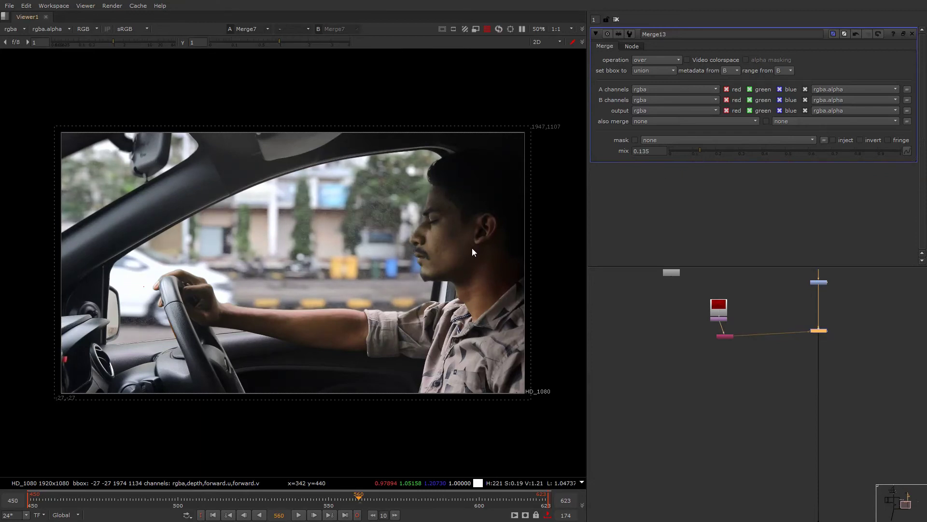
Inspect the subtle window dirt up close around the driver's face, steering wheel and side mirror, and in the full frame.
scroll(426, 219, "up", 5)
scroll(425, 223, "down", 3)
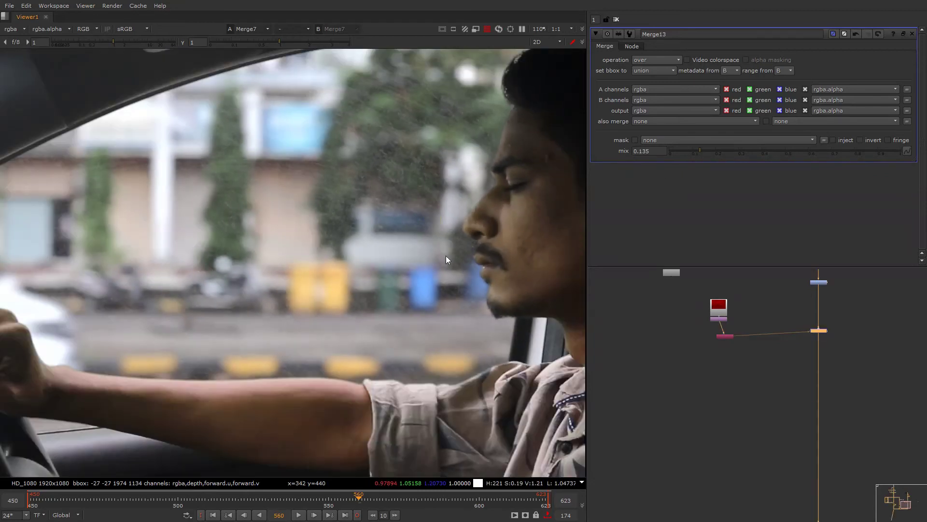
key("r")
scroll(454, 214, "down", 4)
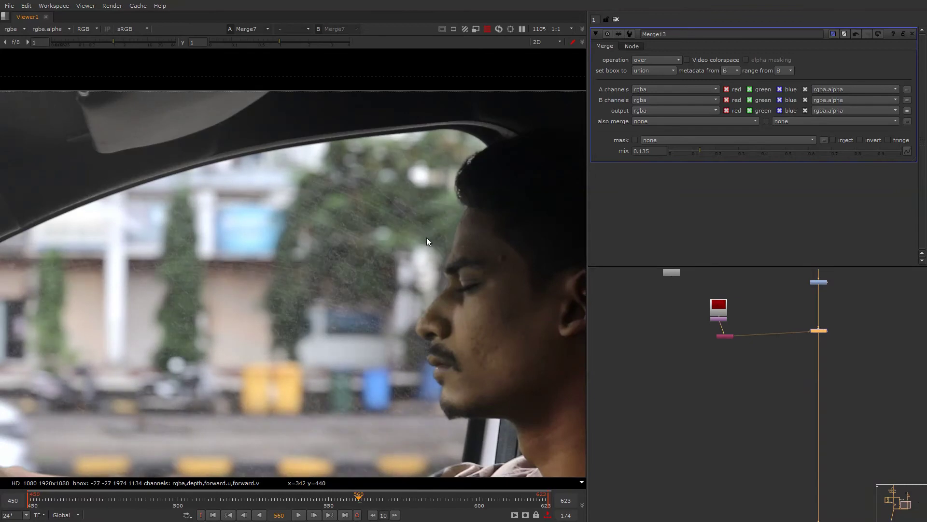
key("r")
key("o")
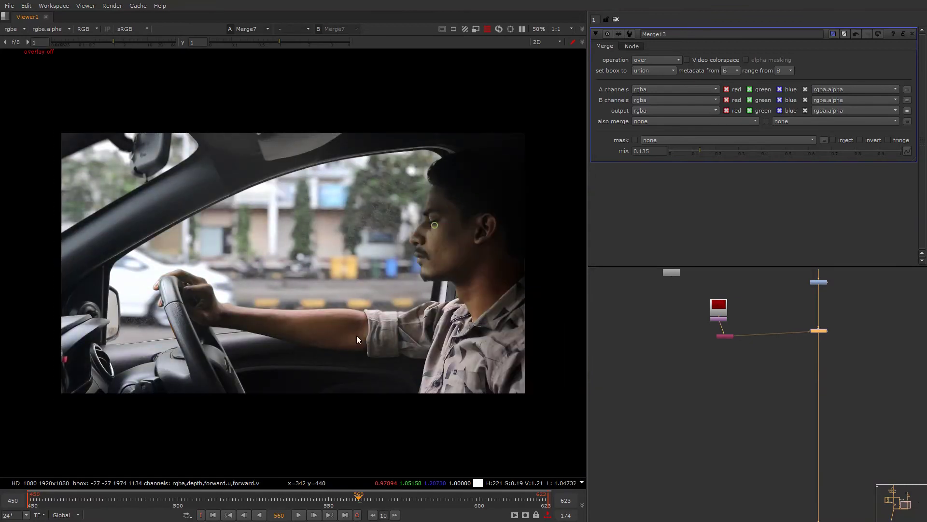
middle_click_drag(785, 306, 718, 314, "alt")
left_click_drag(236, 304, 262, 306, "alt")
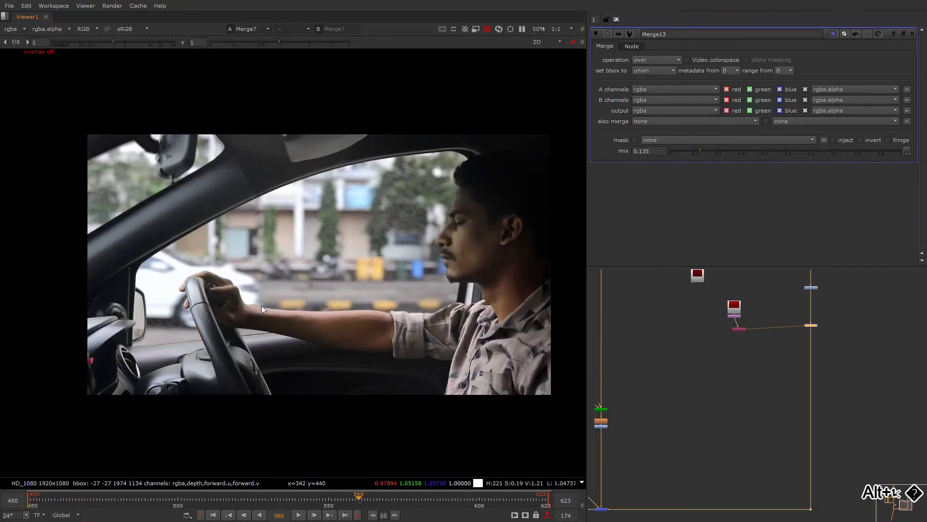
scroll(262, 305, "up", 4)
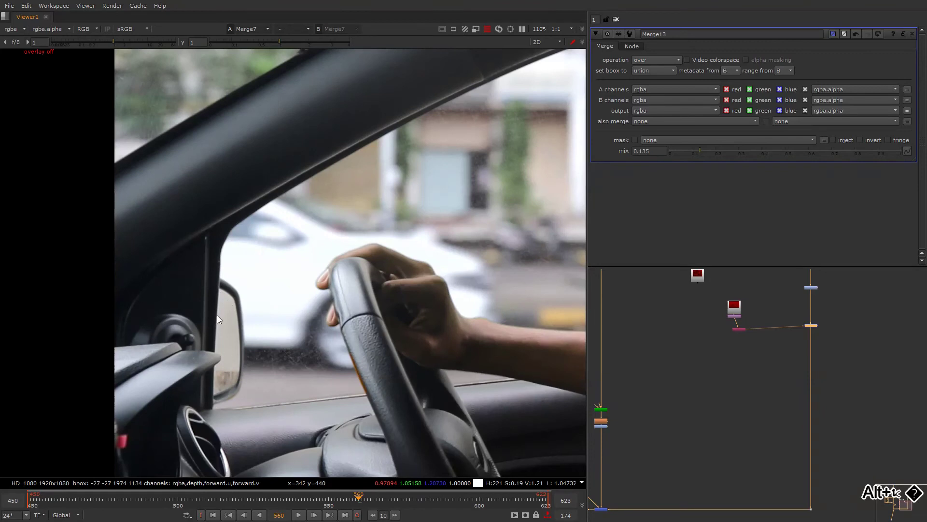
scroll(305, 273, "down", 4)
right_click(311, 227)
left_click(317, 239)
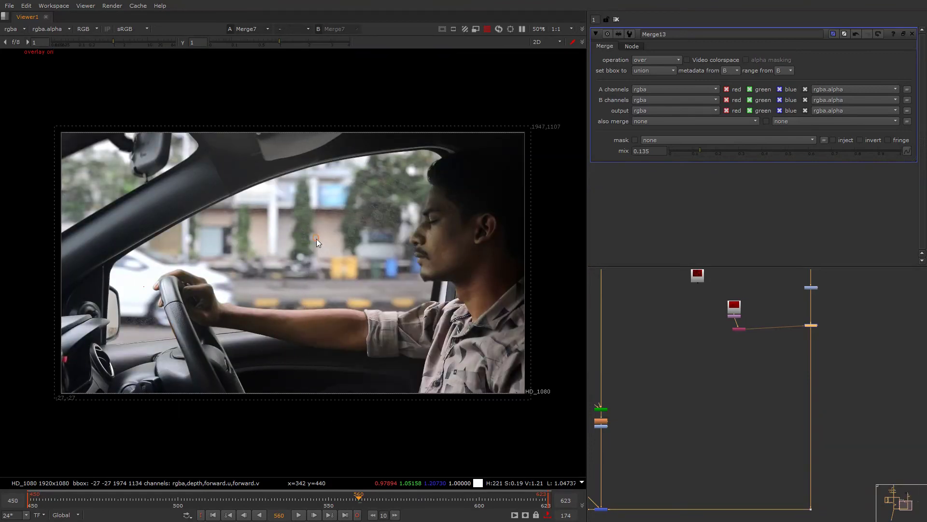
Tidy the Read10, Reformat and Shuffle nodes into a neat stack beside the background branch.
middle_click_drag(779, 320, 796, 292, "alt")
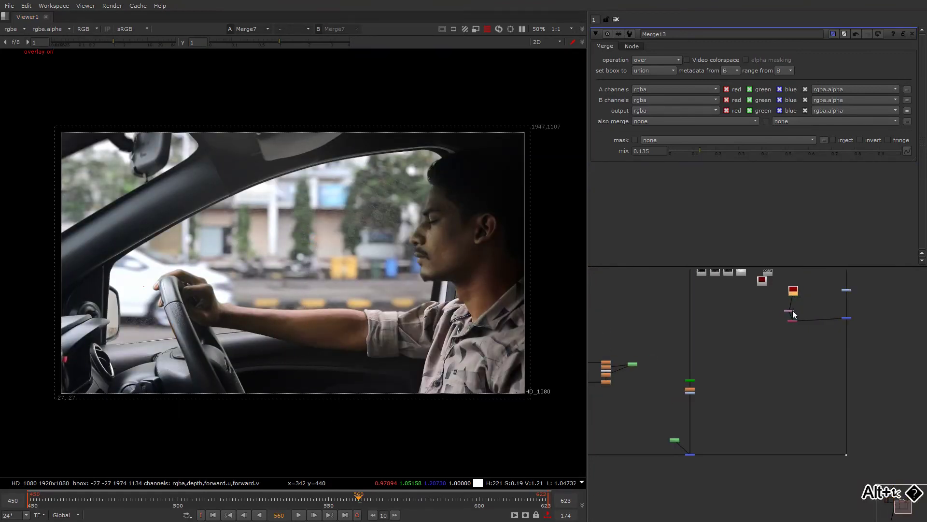
scroll(797, 318, "up", 2)
left_click_drag(797, 321, 796, 318)
Set Merge13's operation to plus and its mix to 0.075, and compare the window with the dirt enabled and disabled.
left_click_drag(866, 305, 741, 342, "alt")
scroll(754, 356, "up", 5)
left_click(748, 356)
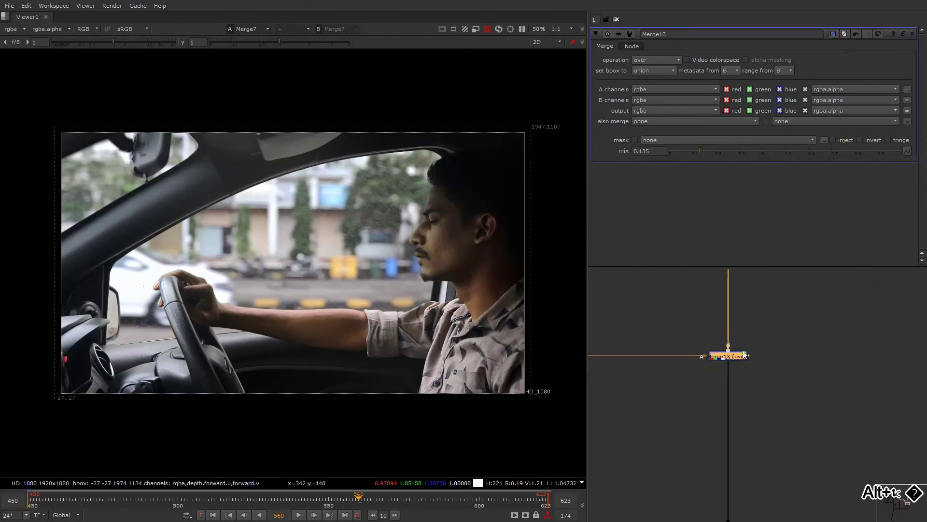
left_click(666, 60)
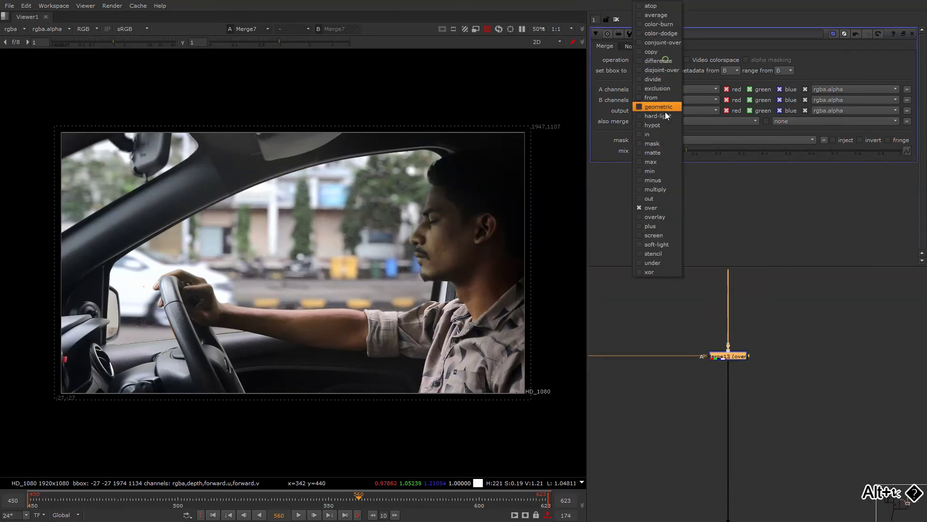
left_click(669, 226)
middle_click_drag(382, 201, 428, 207, "alt")
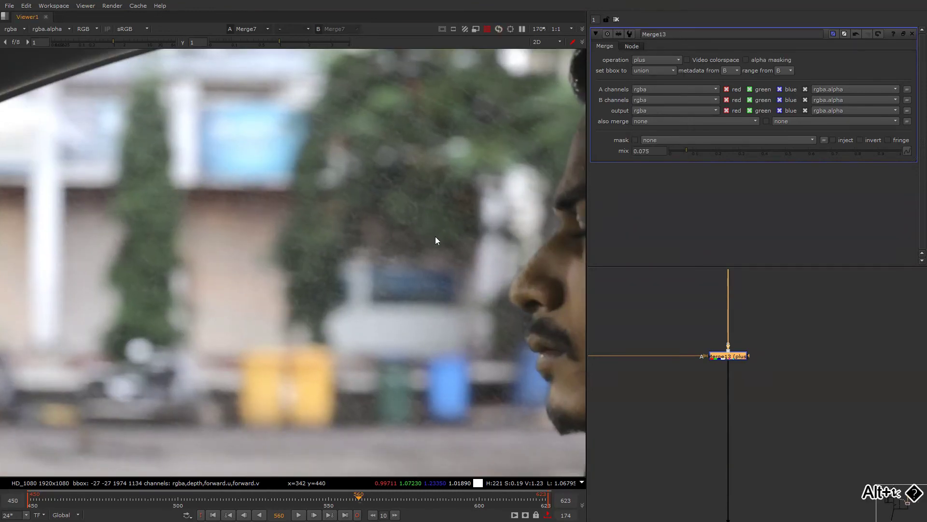
key("d")
key("d")
key("d")
key("d")
key("d")
key("d")
Pull the Read4 dirt texture out below the row of texture images and view it.
middle_click_drag(717, 327, 678, 336, "alt")
middle_click_drag(679, 336, 777, 394)
middle_click_drag(695, 354, 711, 370)
left_click(678, 322)
middle_click_drag(678, 324, 755, 306)
scroll(645, 310, "up", 3)
left_click_drag(661, 300, 689, 381)
key("1")
middle_click(508, 314)
scroll(688, 343, "down", 4)
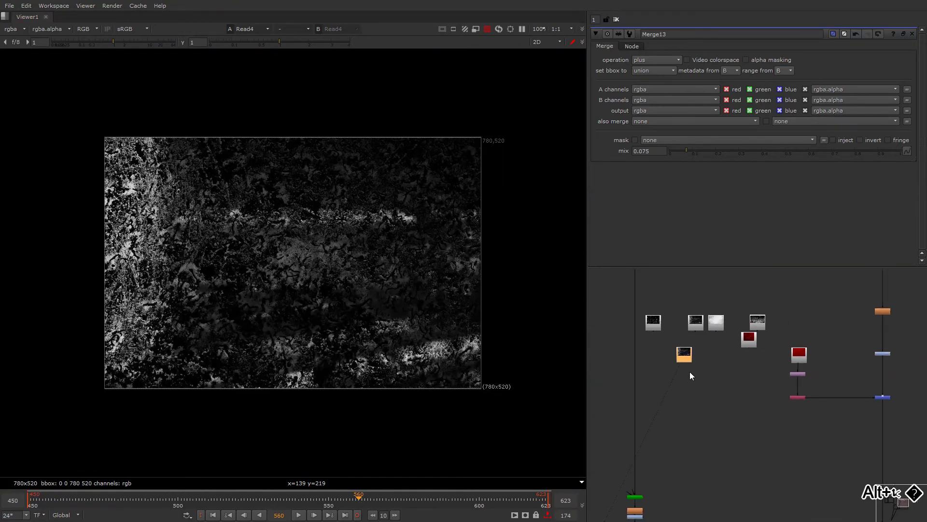
Add a Reformat node under the Read4 dirt texture.
scroll(751, 375, "down", 2)
middle_click_drag(735, 352, 663, 299)
left_click(726, 327)
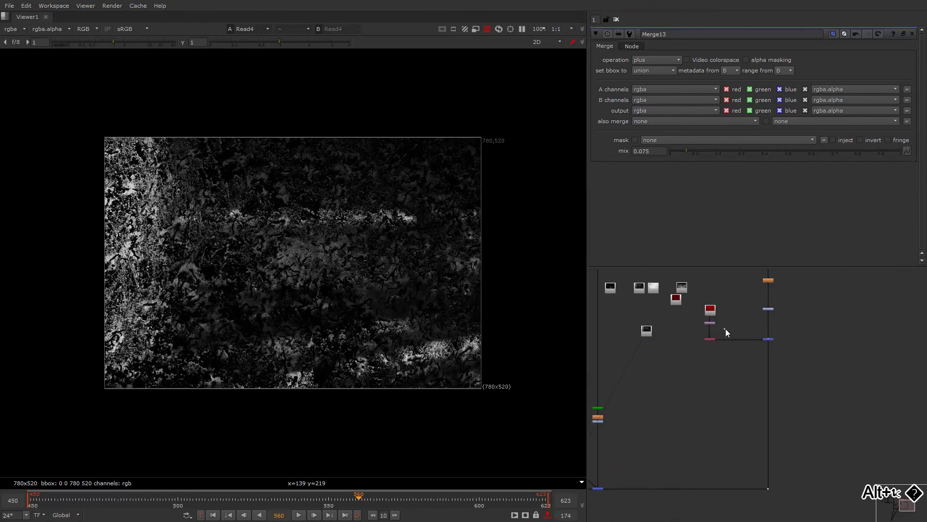
left_click_drag(648, 332, 650, 328)
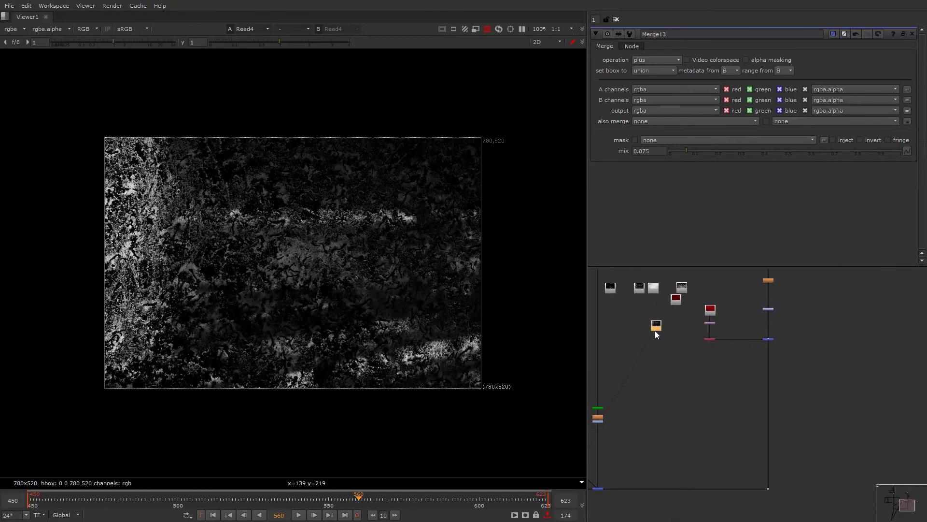
key("Tab")
type("ref")
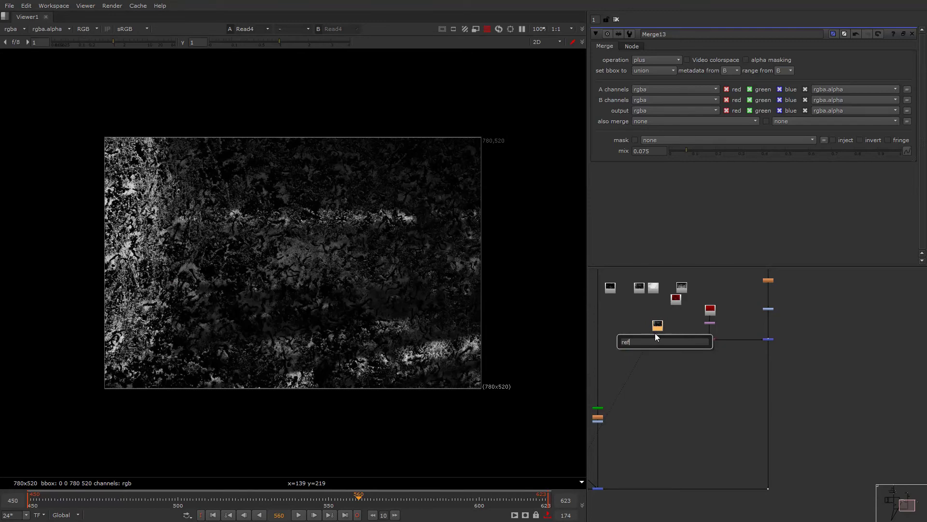
key("Return")
Merge the reformatted Read4 texture over the Shuffle output ahead of Merge13, and compare the final composite with it on and off.
middle_click_drag(663, 344, 756, 328, "alt")
left_click(755, 324)
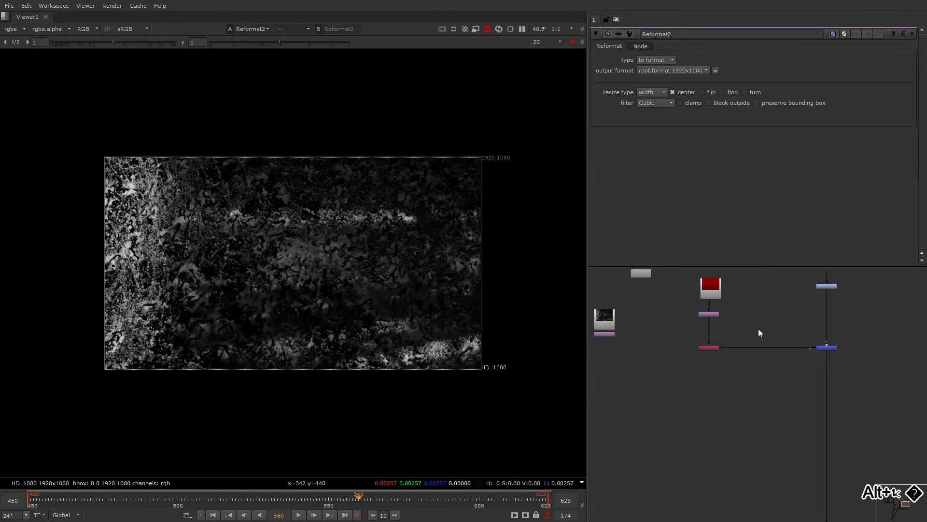
key("m")
left_click_drag(758, 335, 608, 333)
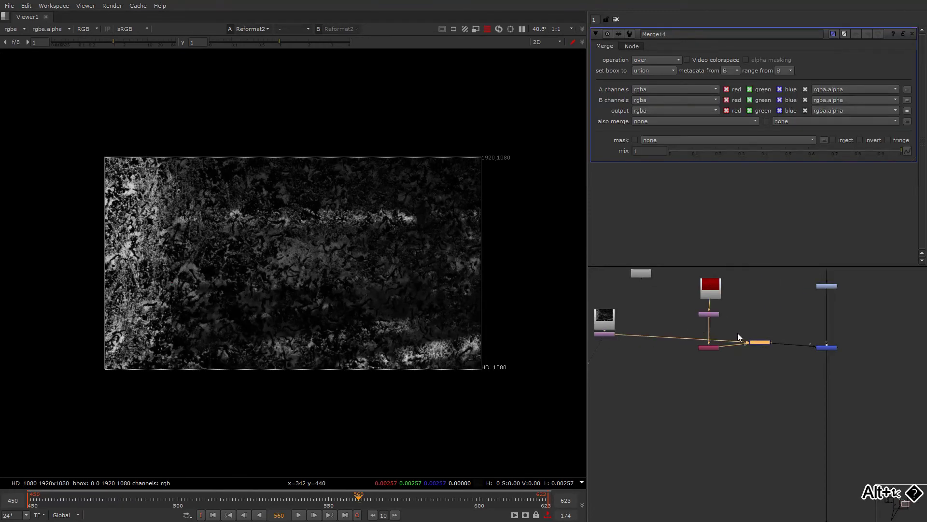
key("1")
middle_click_drag(759, 348, 767, 339, "alt")
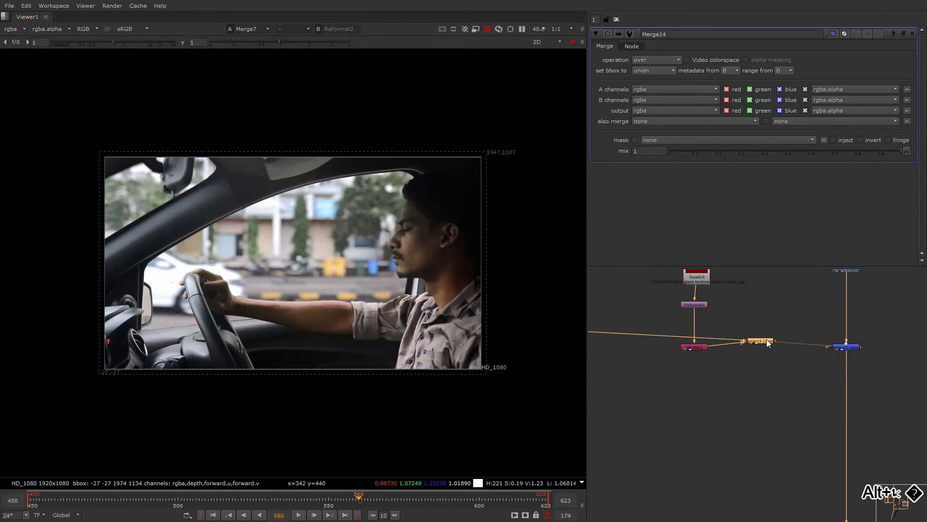
key("d")
key("d")
middle_click_drag(355, 255, 492, 250)
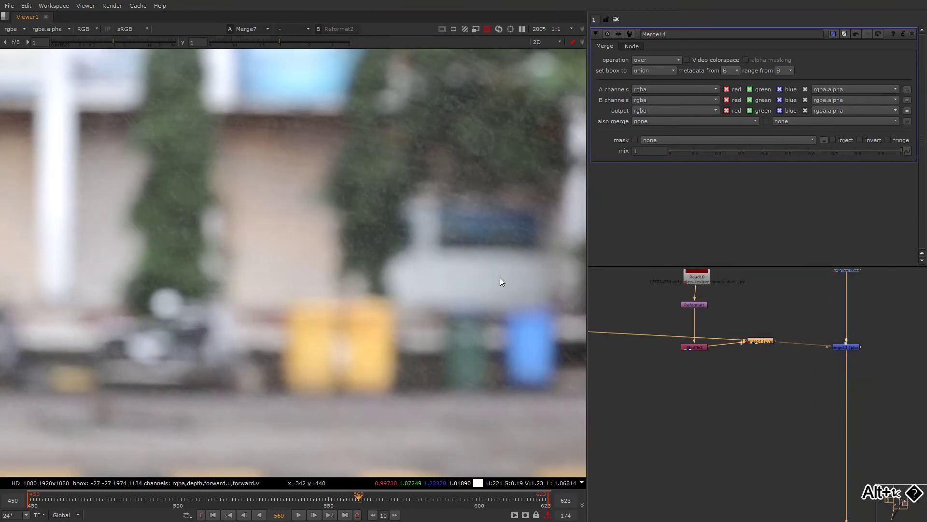
Add a Grade node after Reformat2, set its whitepoint to 0.39, and check the effect on the window.
middle_click_drag(653, 345, 683, 335)
left_click(683, 325)
key("g")
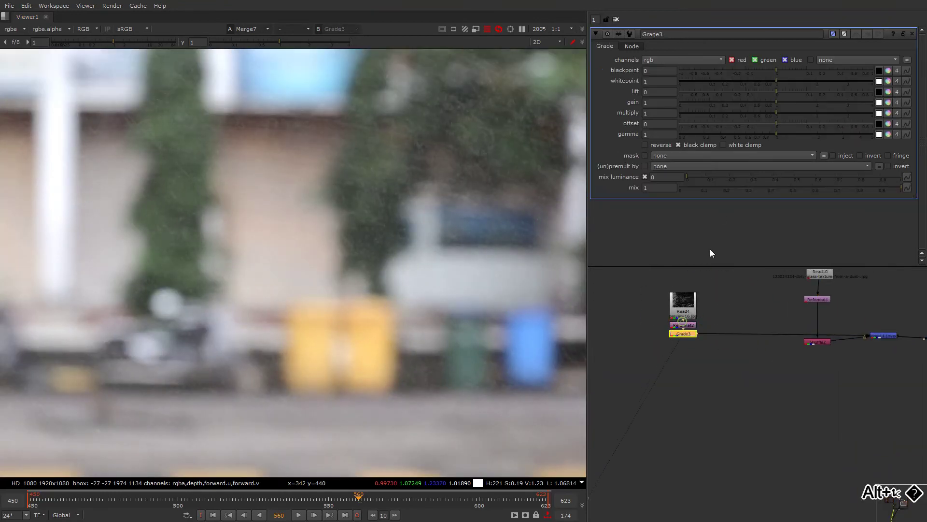
mouse_move(731, 88)
left_mouse_down()
mouse_move(721, 95)
mouse_move(740, 94)
left_mouse_up()
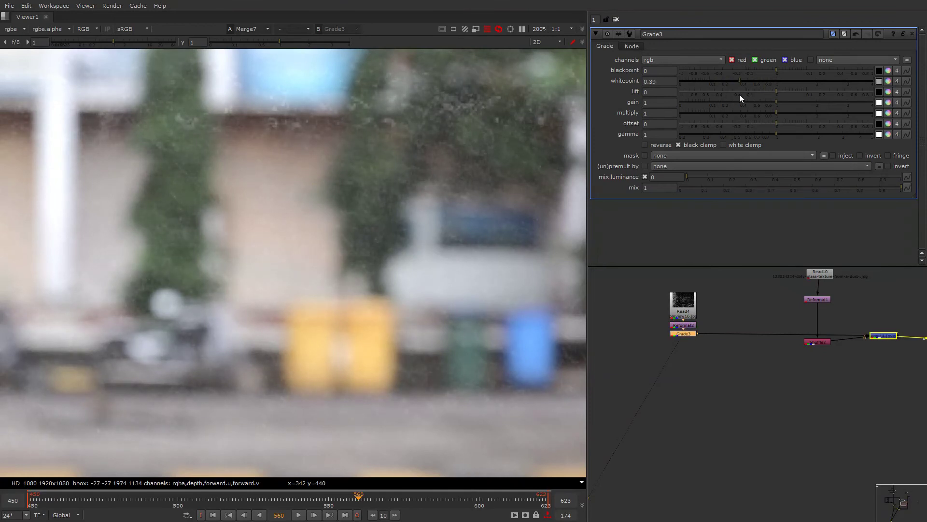
scroll(440, 239, "down", 4)
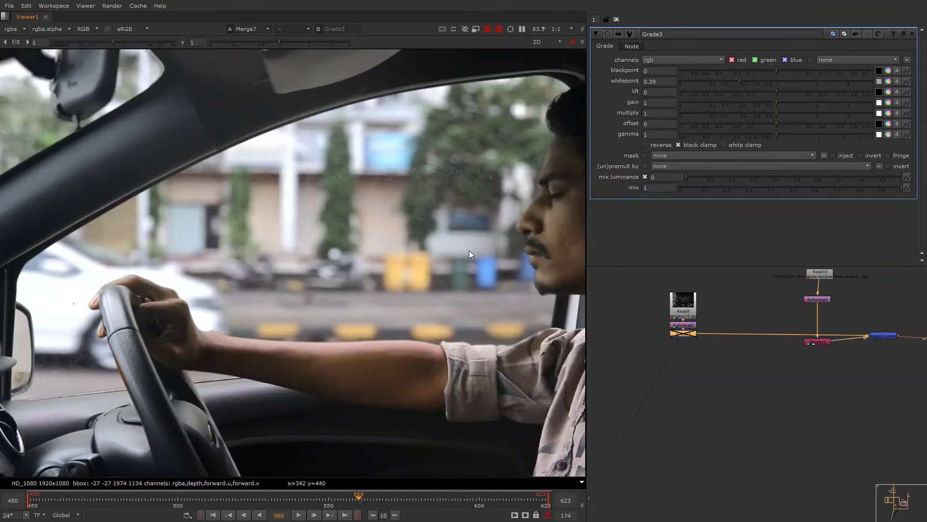
scroll(460, 245, "down", 2)
Move Merge14 out of the first dirt branch and insert it below Merge13 in the background branch, fed by the Grade.
middle_click_drag(890, 339, 765, 302)
left_click(801, 342)
key("ctrl+x")
key("ctrl+v")
mouse_move(674, 335)
left_mouse_down("alt")
mouse_move(805, 346)
mouse_move(686, 305)
mouse_move(765, 337)
left_mouse_up("alt")
left_click(671, 299)
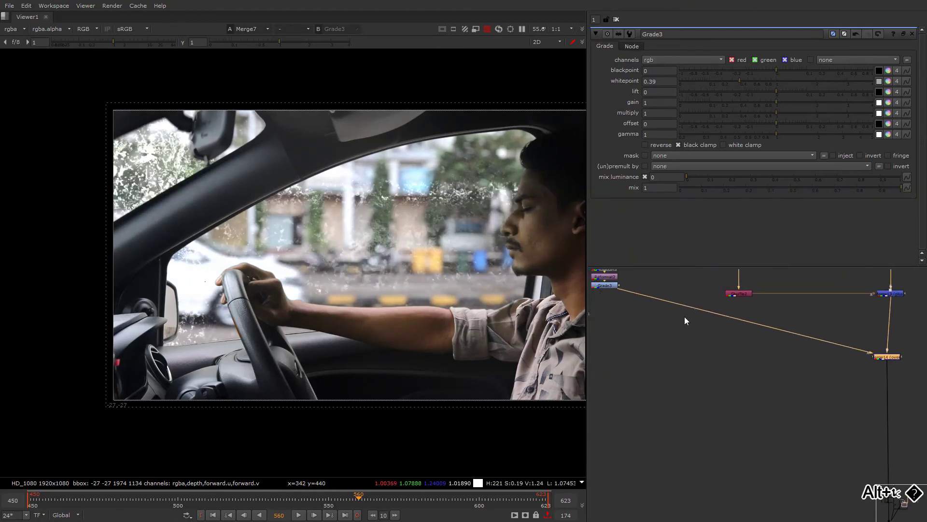
mouse_move(684, 317)
left_mouse_down("alt")
mouse_move(743, 340)
mouse_move(672, 333)
left_mouse_up("alt")
View the reformatted dirt texture on its own, fitted to the viewer.
double_click(672, 300)
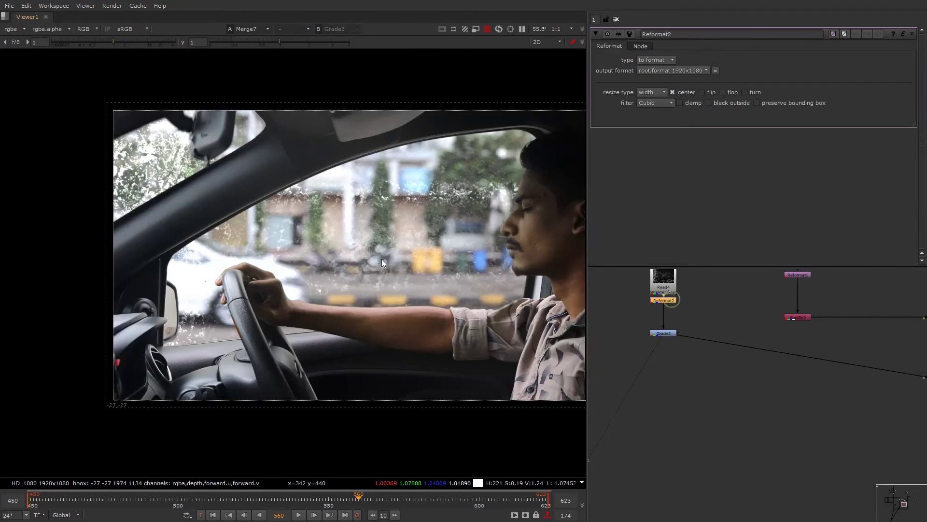
key("o")
key("1")
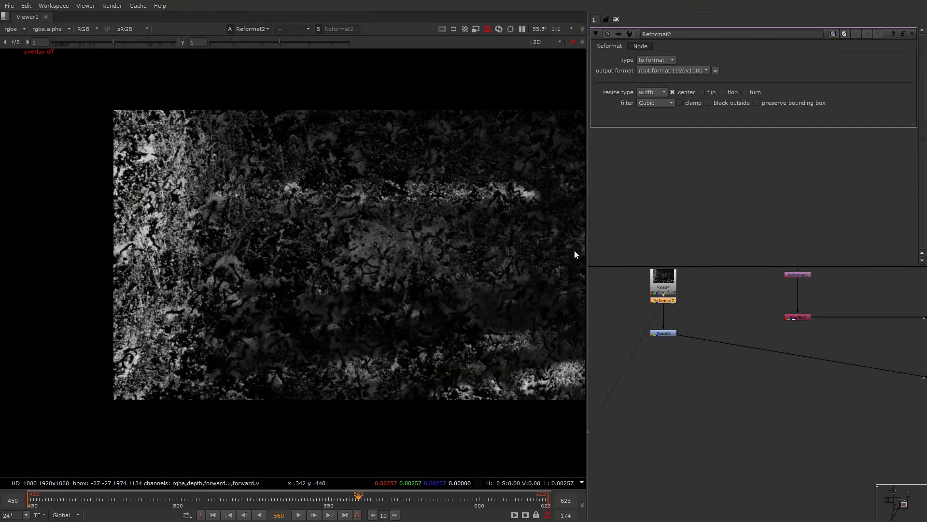
key("q")
right_click(474, 258)
key("Escape")
key("f")
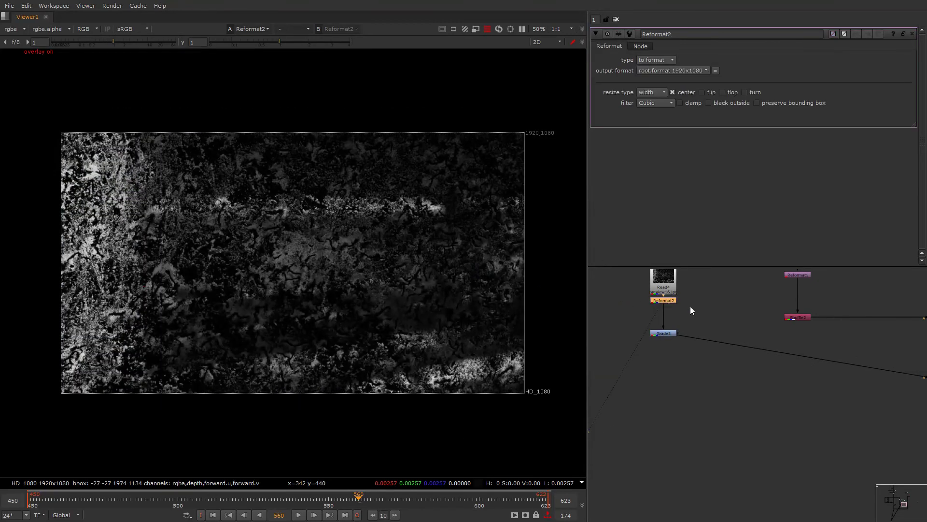
Look through the Read5 and Read3 dirt textures for an alternative to Read4.
left_click_drag(692, 277, 686, 362, "alt")
left_click(678, 362)
middle_click_drag(627, 325, 682, 377)
left_click(666, 321)
key("1")
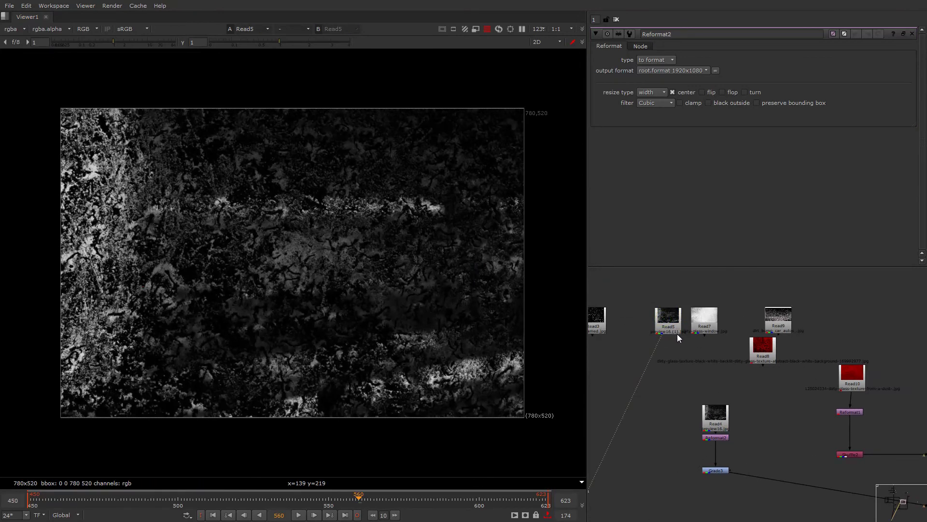
middle_click_drag(604, 334, 677, 327)
left_click(665, 314)
key("1")
Feed Read3 into Reformat2 in place of Read4 and view the final composite.
left_click_drag(667, 318, 687, 325)
double_click(738, 308)
key("2")
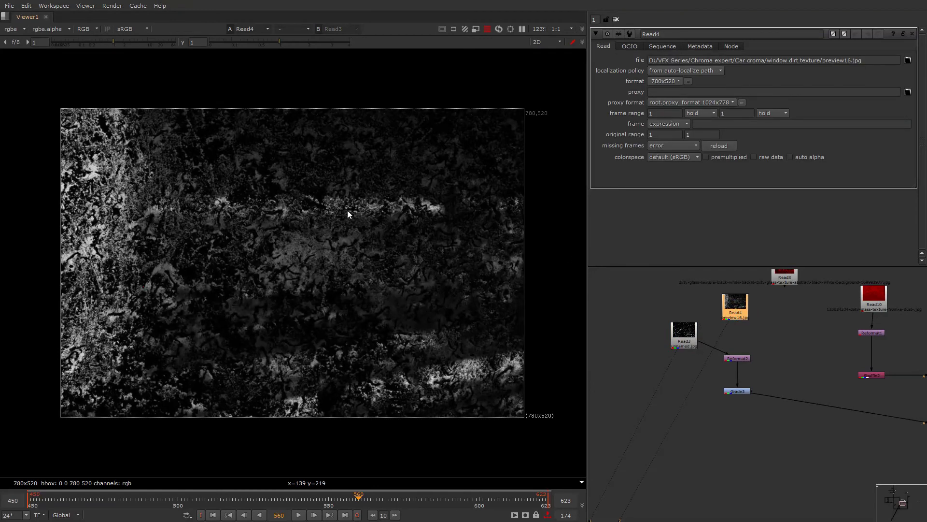
scroll(735, 345, "down", 7)
left_click_drag(757, 360, 777, 303, "alt")
left_click_drag(630, 407, 690, 370, "alt")
left_click_drag(686, 370, 657, 397)
key("1")
Set Merge14's mix to 0.025 and check the composite with the viewer overlay hidden and shown.
left_click_drag(860, 302, 757, 345, "alt")
scroll(767, 340, "up", 4)
left_click(839, 308)
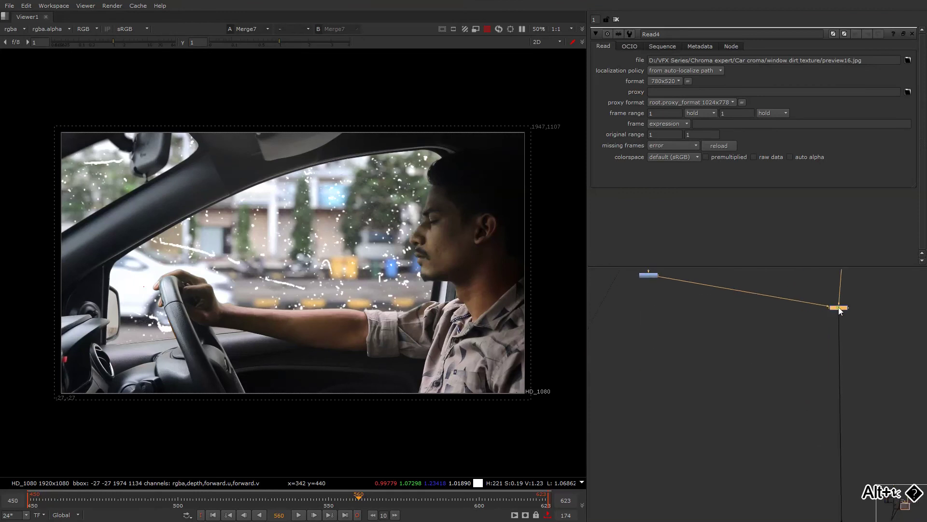
double_click(839, 307)
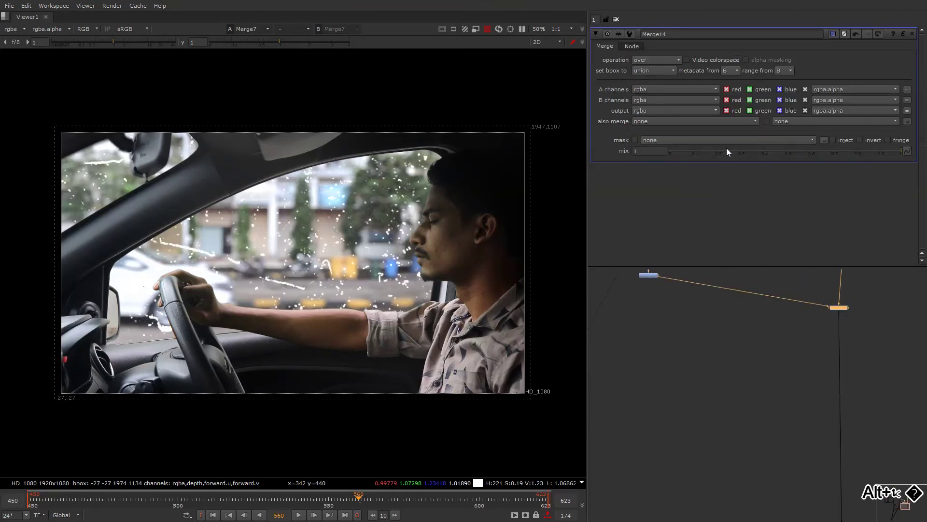
left_click_drag(727, 148, 678, 149)
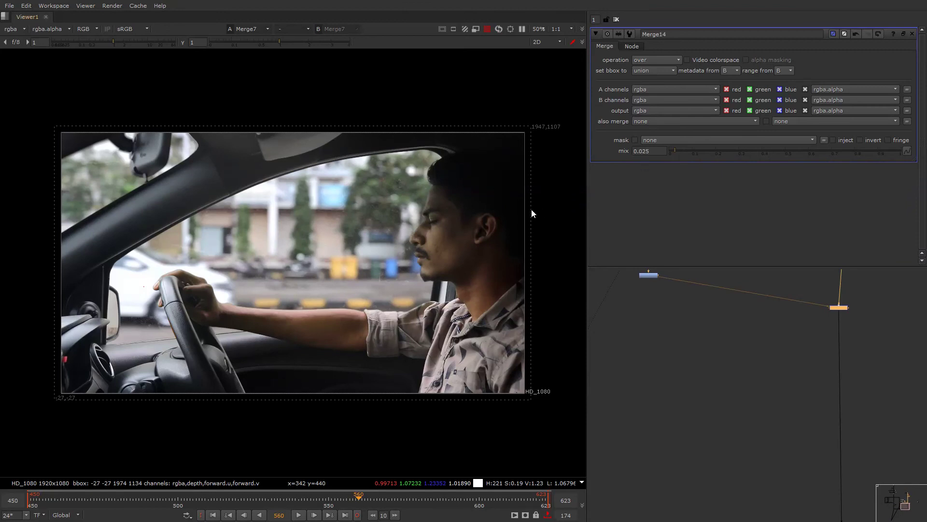
key("o")
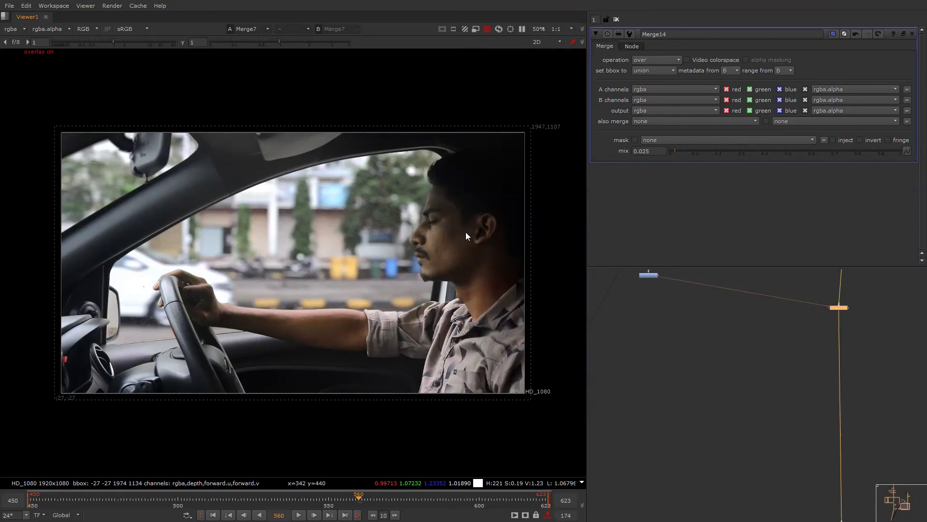
right_click(462, 231)
left_click(462, 237)
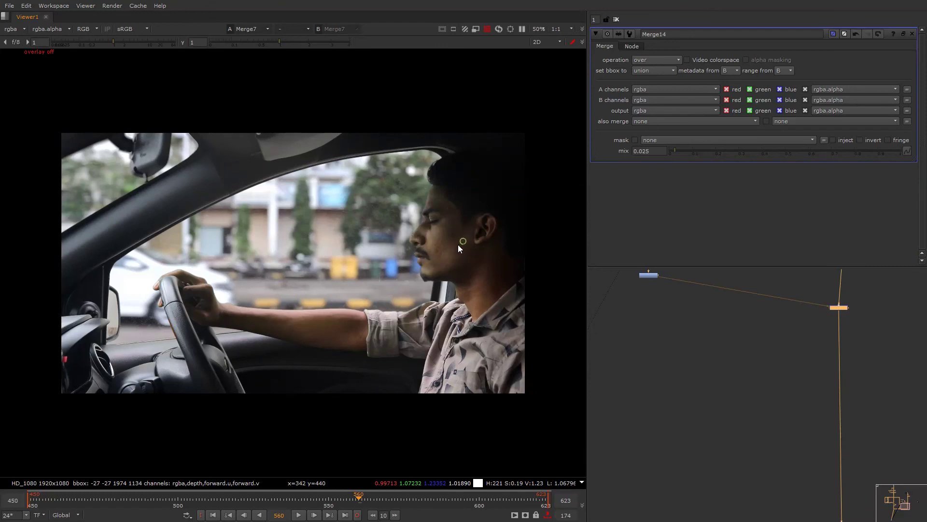
key("o")
scroll(755, 294, "down", 1)
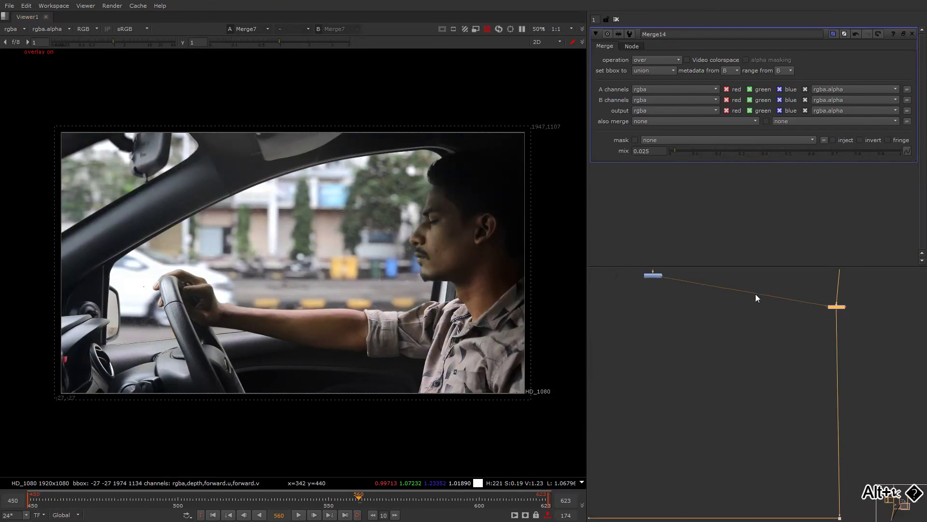
Delete the unused dirt texture Read nodes from the node graph.
scroll(755, 293, "down", 5)
middle_click_drag(755, 294, 727, 369)
left_click_drag(782, 387, 727, 354)
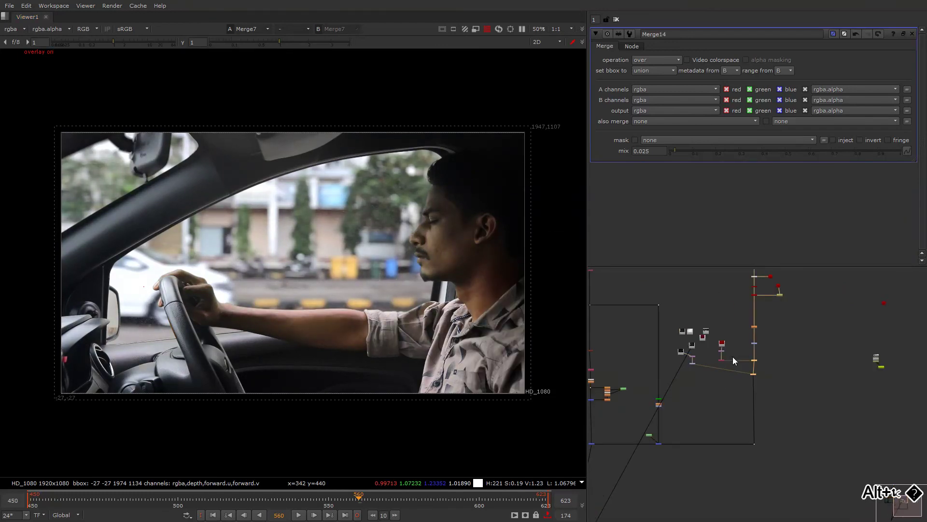
scroll(727, 350, "down", 2)
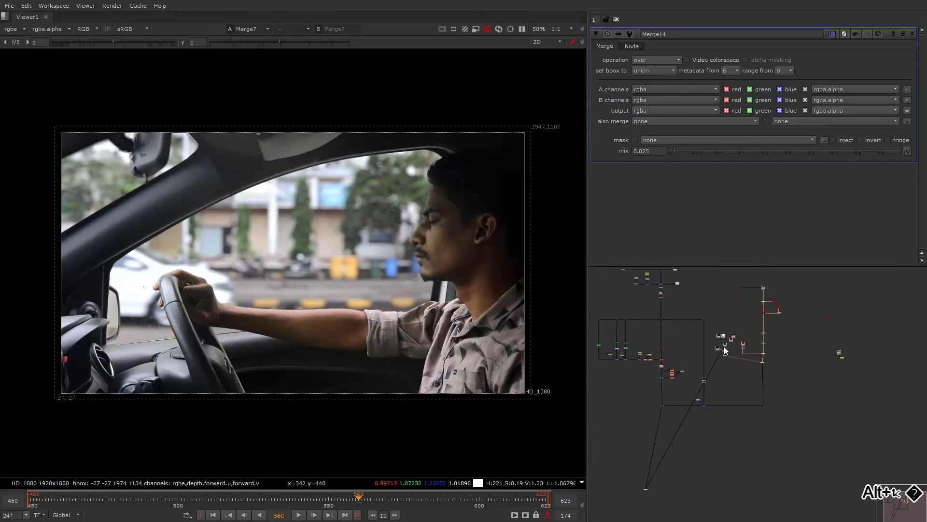
scroll(725, 351, "up", 6)
left_click_drag(774, 305, 685, 374)
key("Delete")
Line up the remaining Read3 texture stack and its Grade with Merge14 beside the background branch.
middle_click_drag(713, 353, 705, 320)
left_click_drag(692, 341, 717, 335)
left_click_drag(715, 372, 717, 390)
middle_click_drag(741, 356, 675, 338)
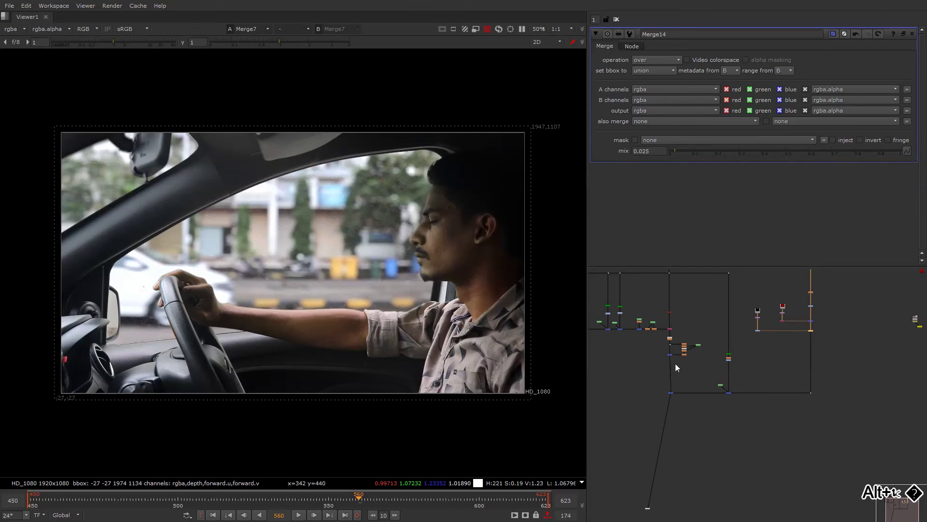
Add a Crop node after the final Merge7, followed by a Write node for rendering.
scroll(679, 389, "up", 4)
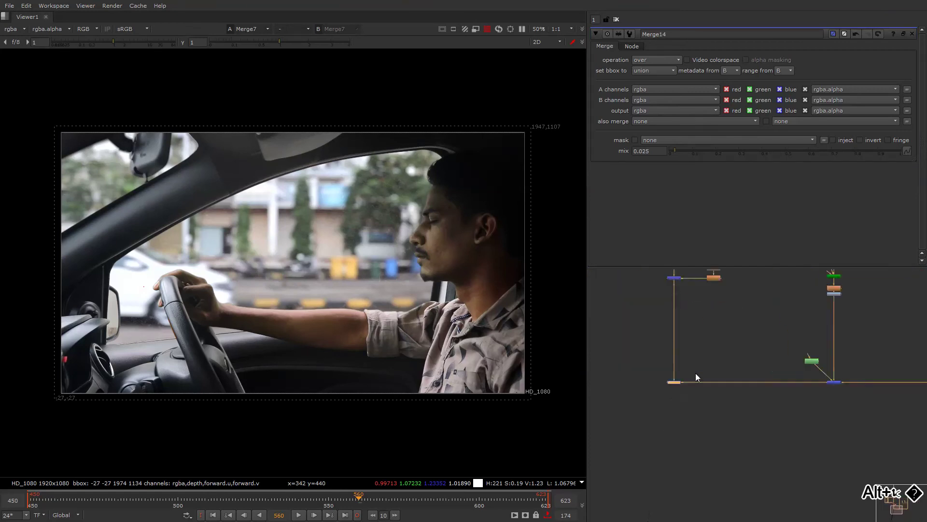
key("Tab")
type("cr")
left_click(668, 397)
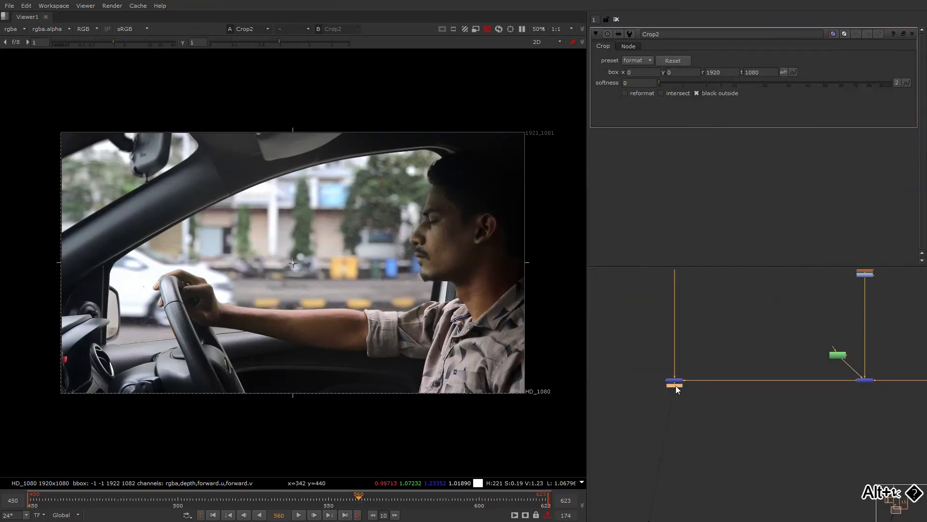
key("w")
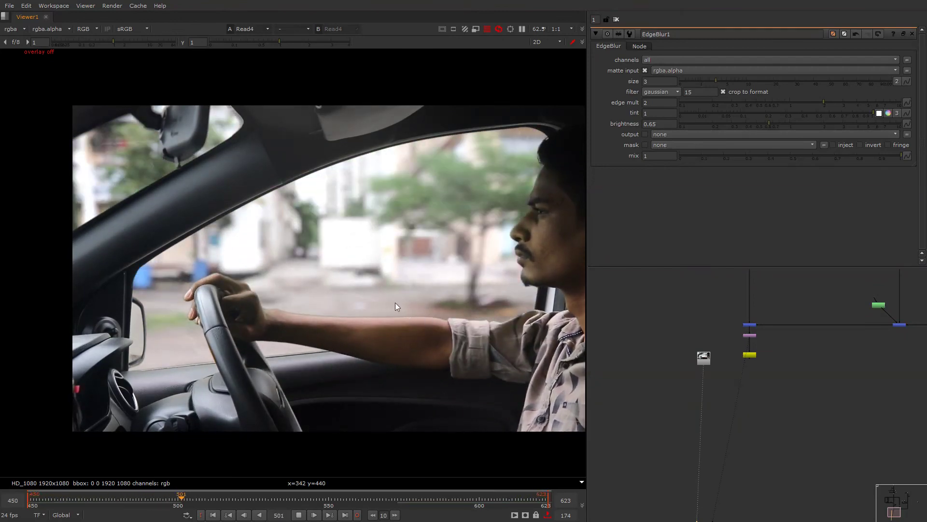
Review the rendered shot in motion, examining the rear-view mirror area, the driver's edges and the full frame.
scroll(410, 303, "down", 1)
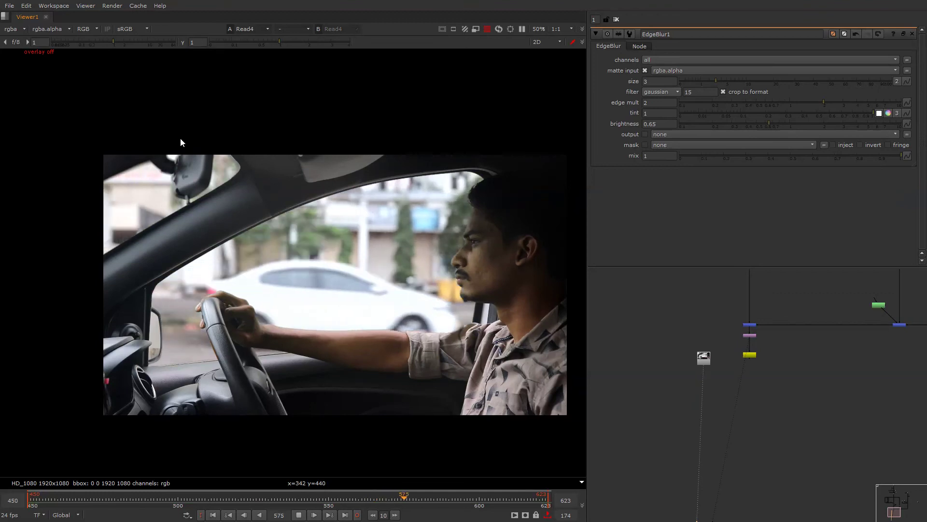
left_click_drag(168, 137, 258, 187)
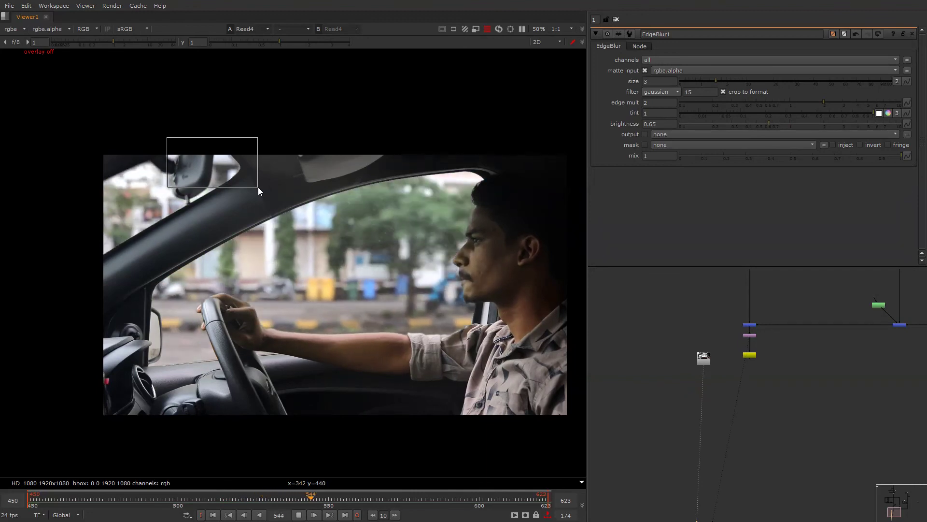
left_click(281, 500)
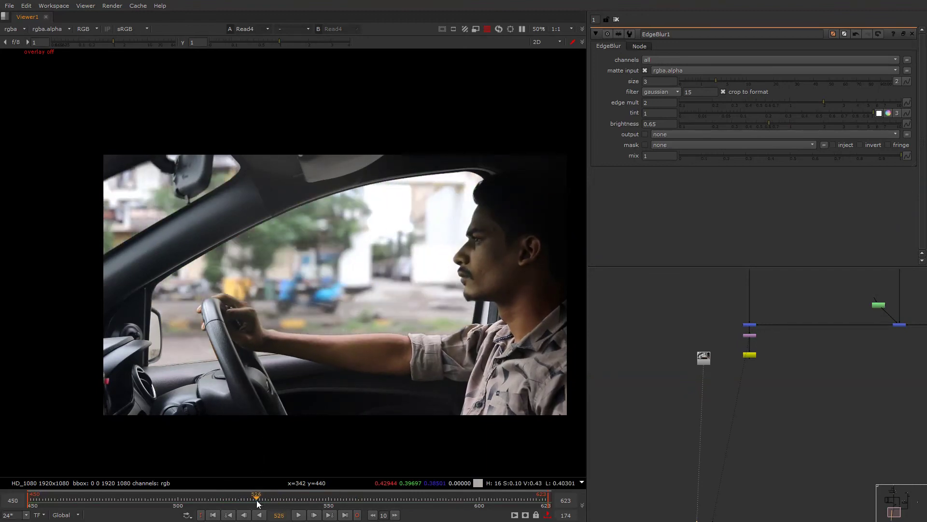
mouse_move(285, 506)
left_mouse_down()
mouse_move(298, 505)
mouse_move(288, 507)
left_mouse_up()
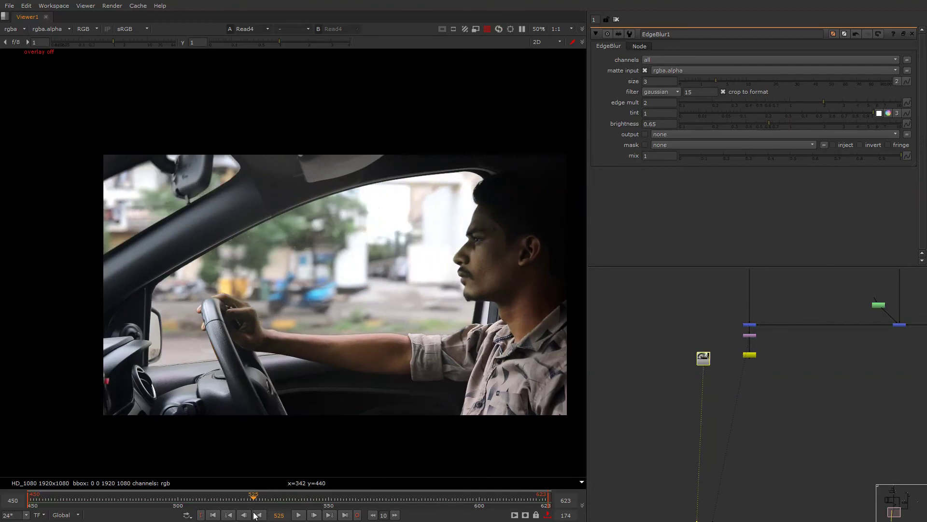
left_click_drag(326, 515, 555, 519)
left_click_drag(366, 508, 159, 493)
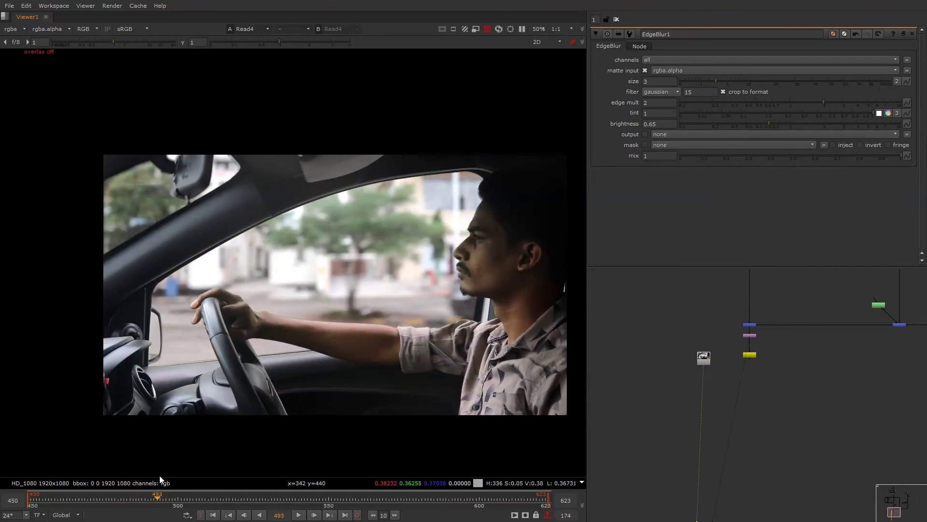
left_click_drag(265, 382, 315, 338, "alt")
left_click_drag(336, 280, 260, 297, "alt")
key("l")
key("f")
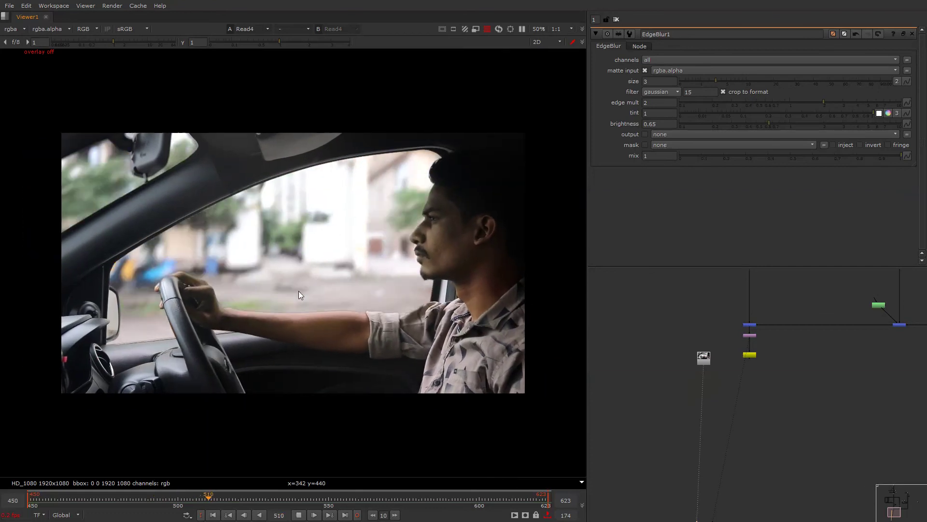